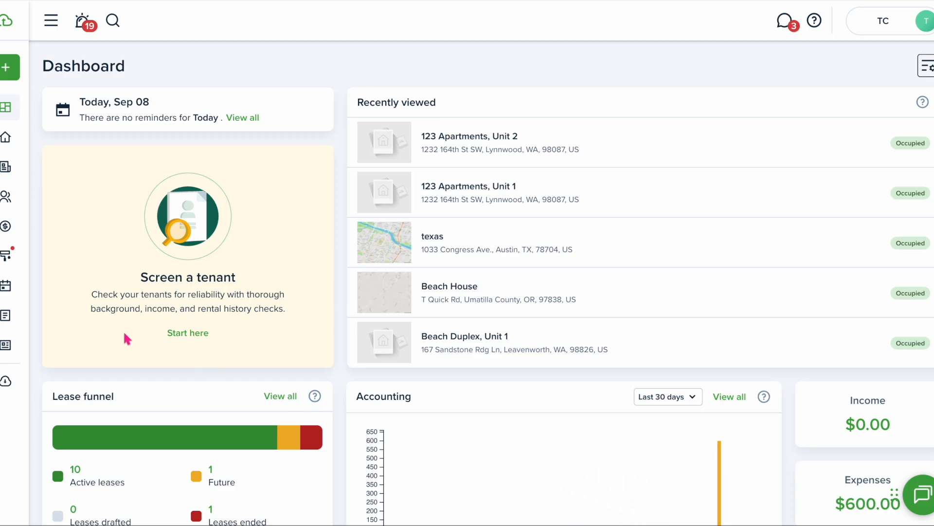
- Open the list of maintenance requests
mouse_move(14, 203)
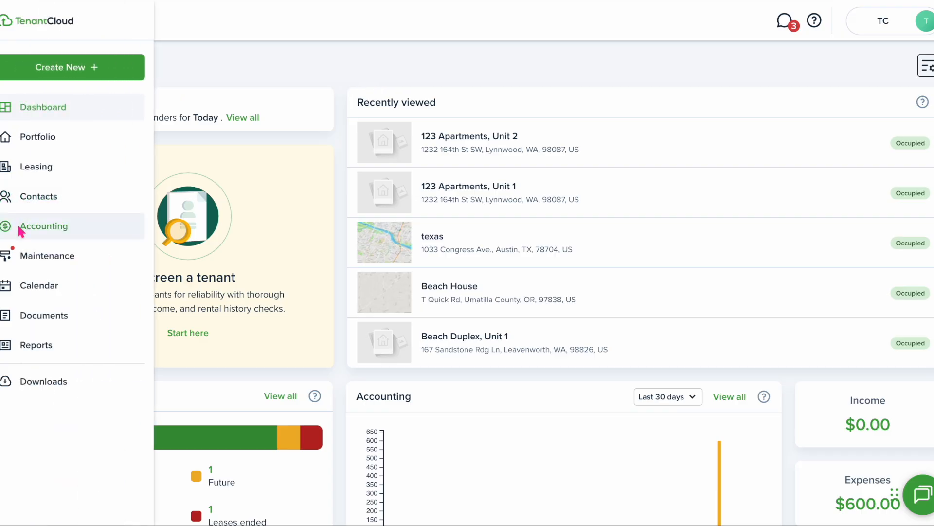
left_click(22, 258)
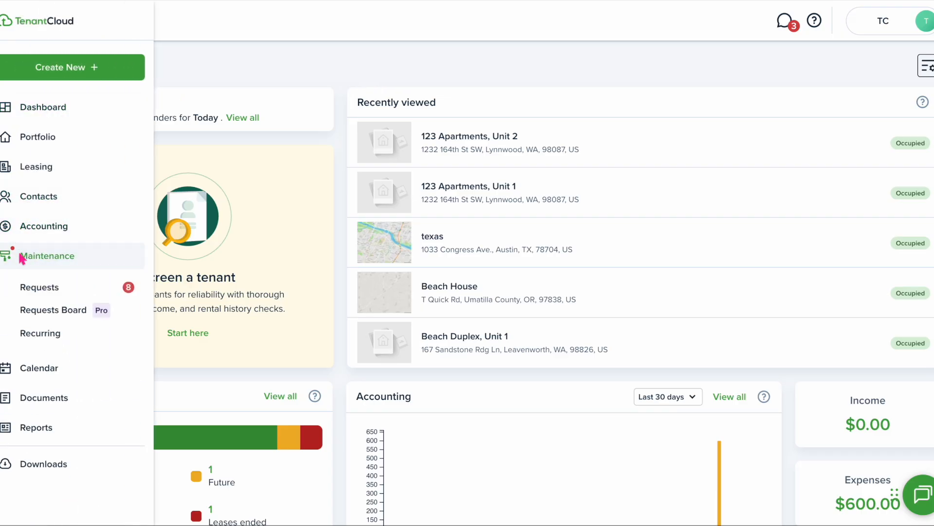
left_click(34, 289)
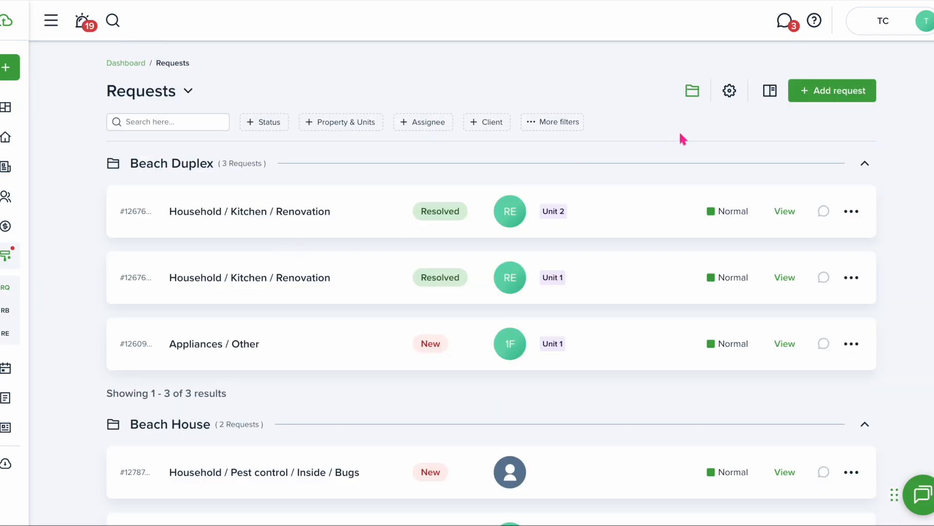
- Browse the maintenance requests in the details view and return to the list view
left_click(768, 93)
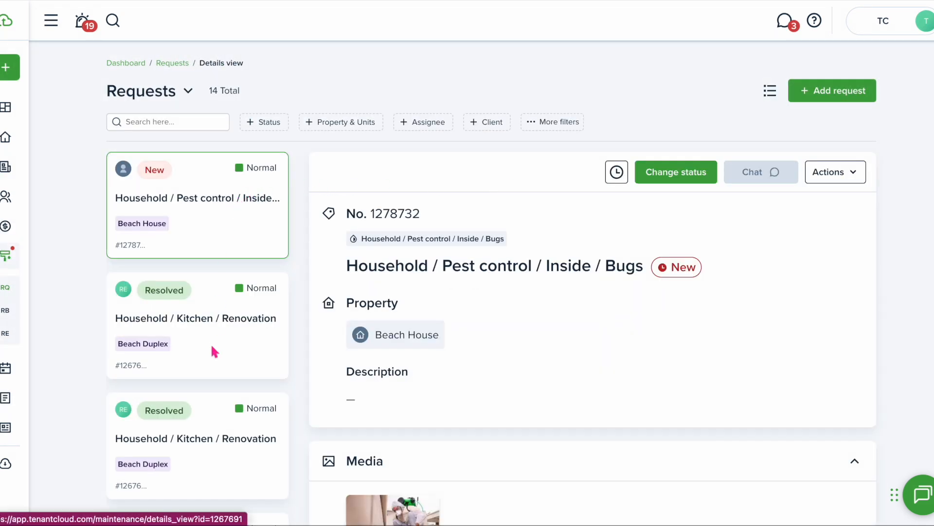
scroll(212, 348, "down", 2)
scroll(211, 343, "down", 3)
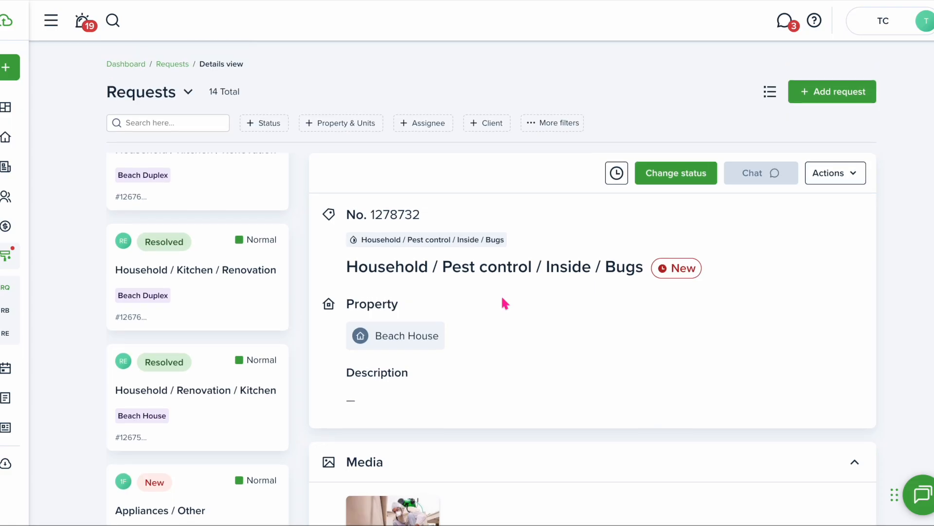
left_click(768, 97)
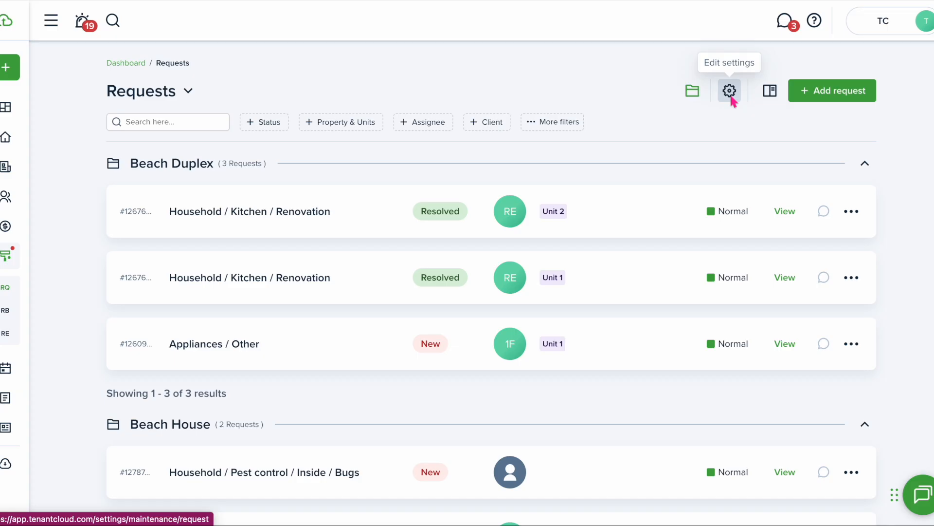
- Open the maintenance request settings and try switching automatic message channel creation off and back on
left_click(730, 92)
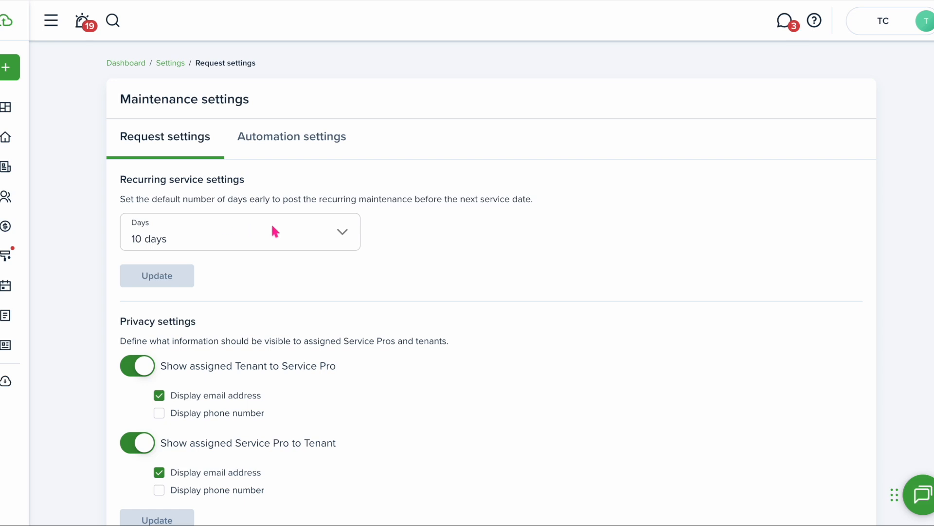
scroll(314, 244, "down", 4)
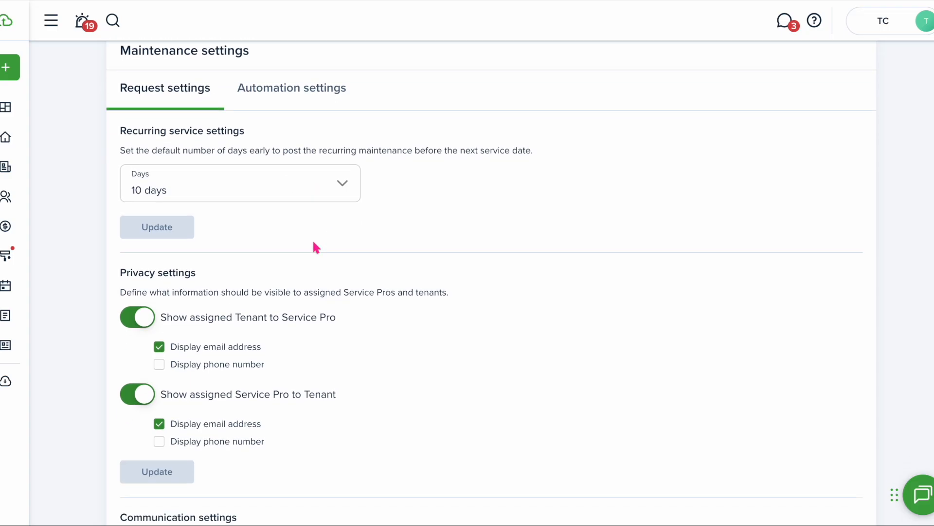
scroll(314, 242, "down", 1)
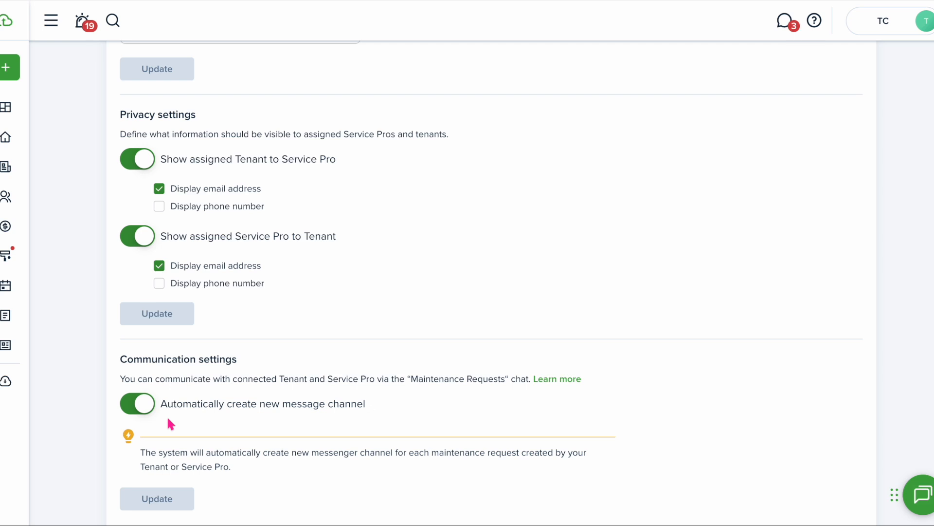
left_click(136, 414)
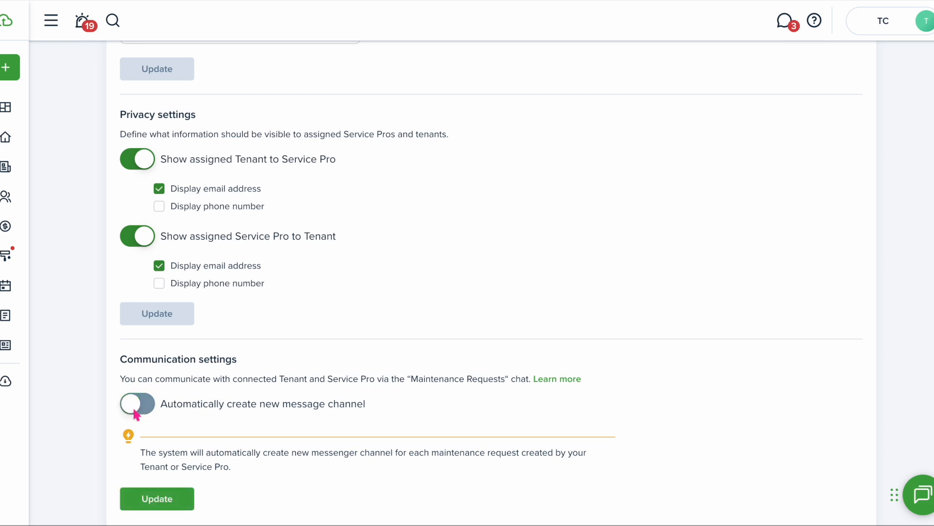
left_click(141, 411)
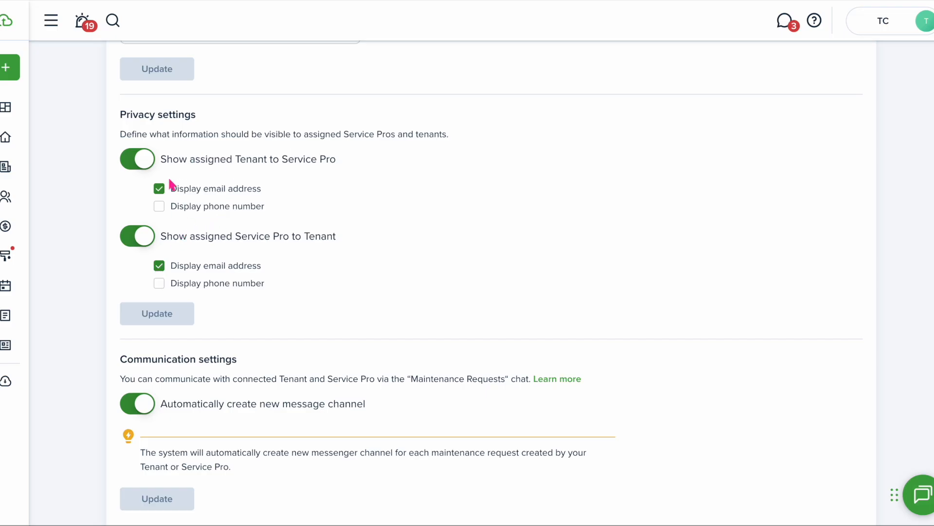
- Stop displaying the assigned tenant's email address to Service Pros and save the privacy settings
left_click(178, 185)
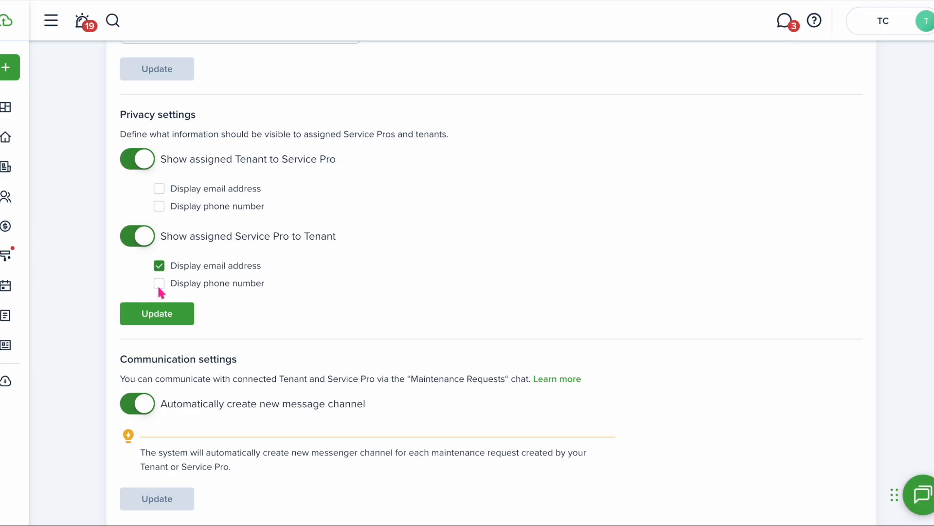
left_click(166, 316)
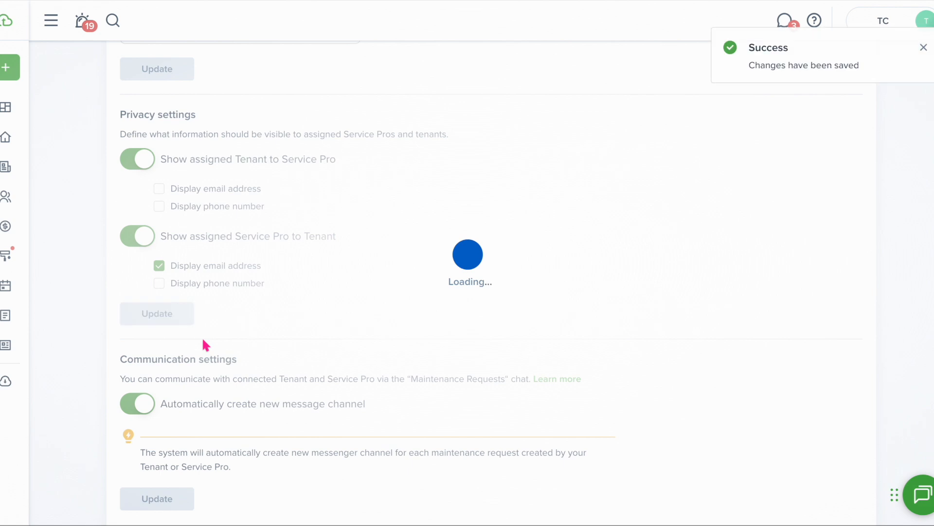
- In the automation settings, try auto assigning maintenance requests to 123 Fix It, and clear the assignee without saving
scroll(202, 336, "up", 5)
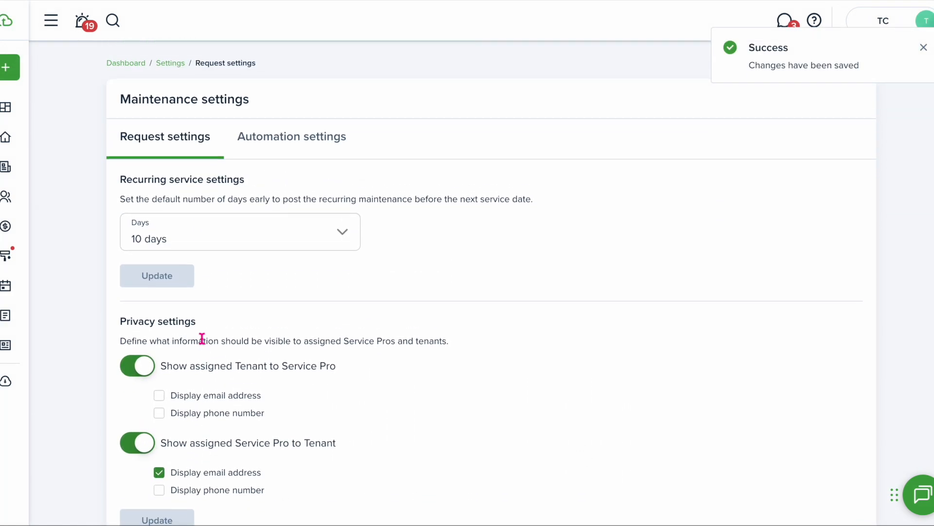
left_click(293, 143)
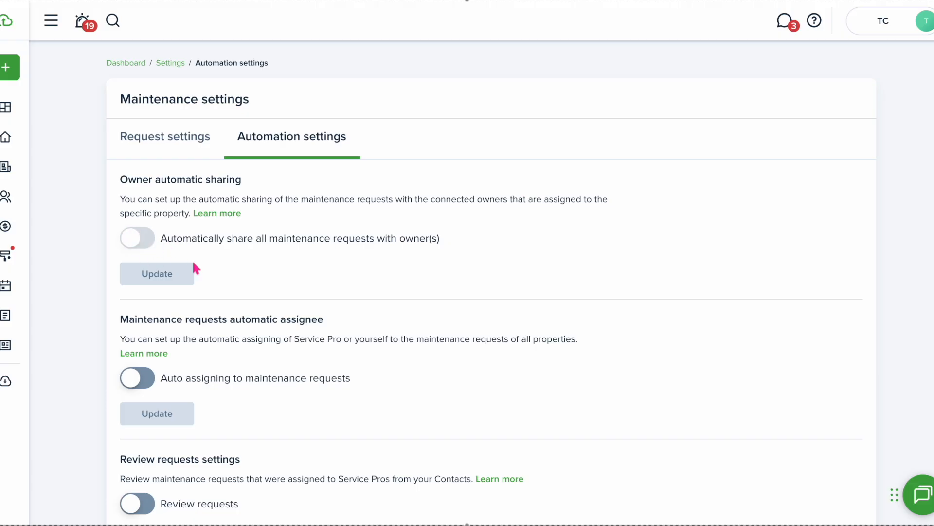
scroll(232, 297, "down", 2)
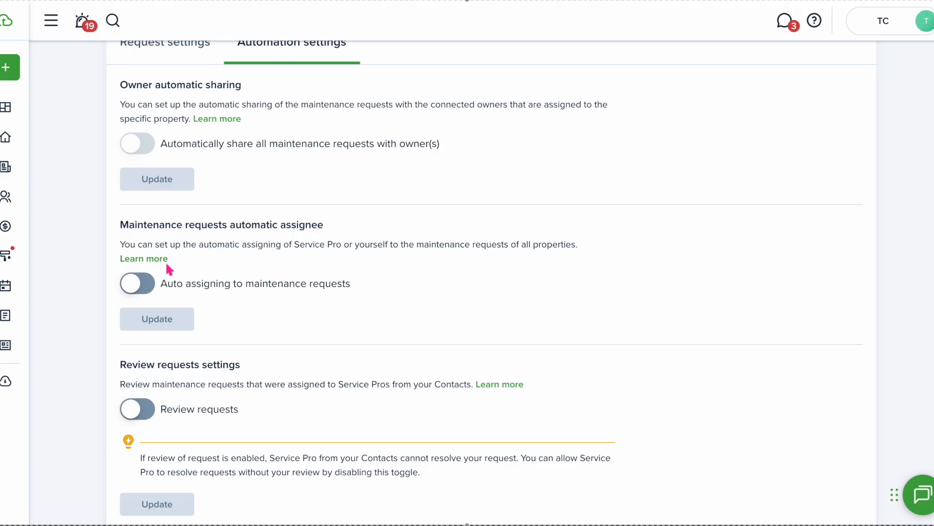
left_click(139, 287)
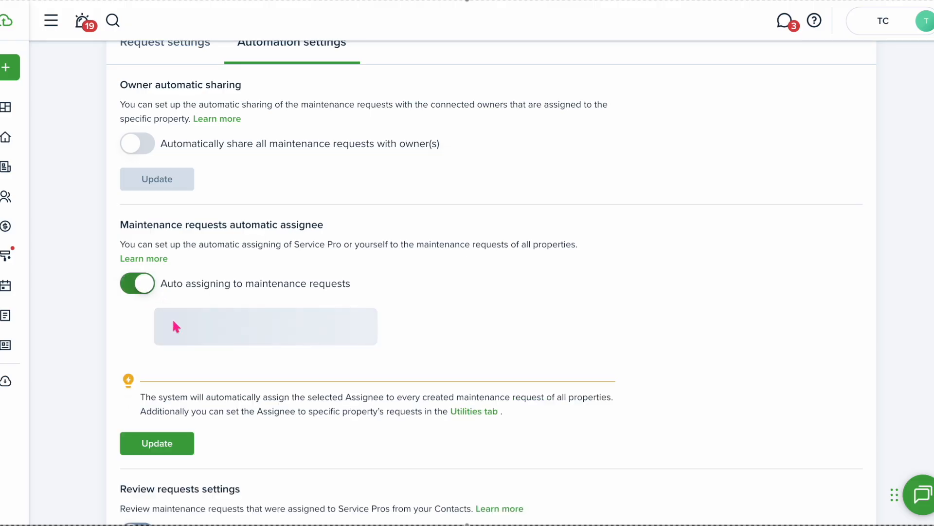
left_click(276, 334)
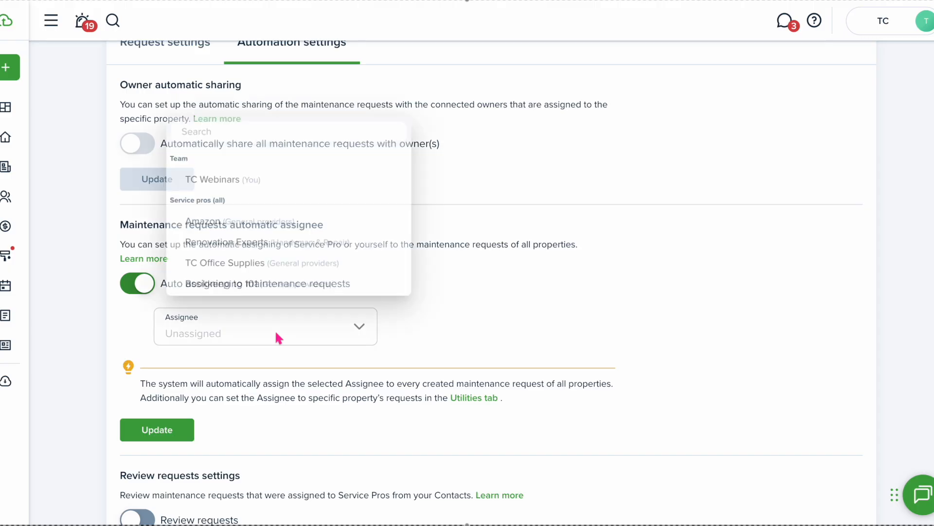
scroll(260, 263, "down", 2)
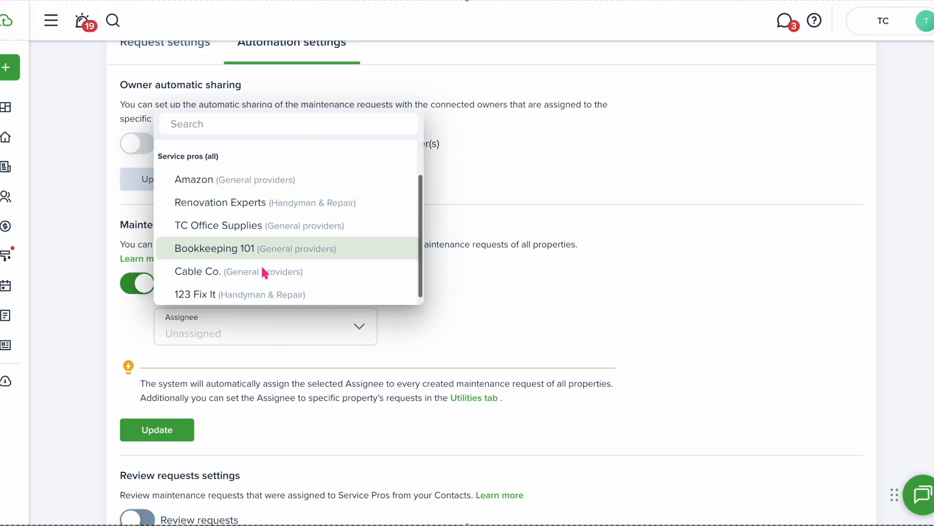
left_click(227, 293)
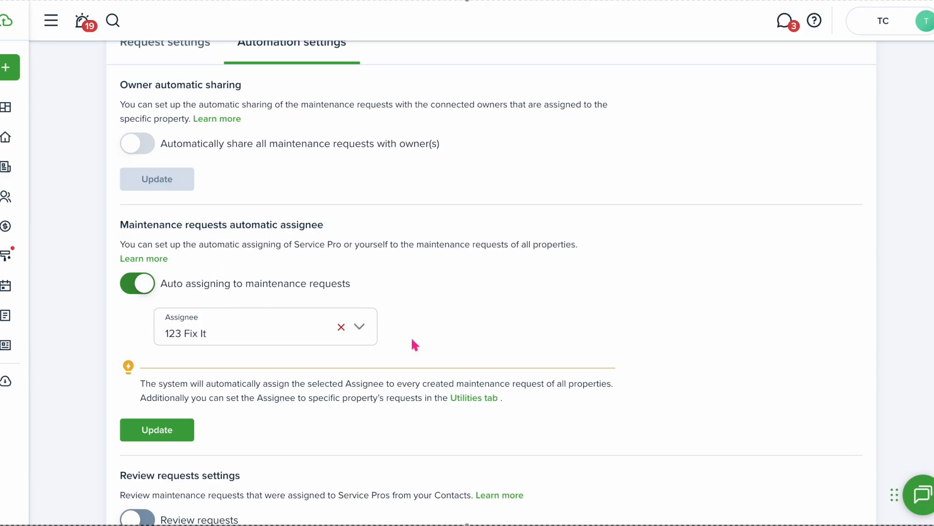
left_click(341, 327)
- Open the service providers of the Beach House property
mouse_move(14, 134)
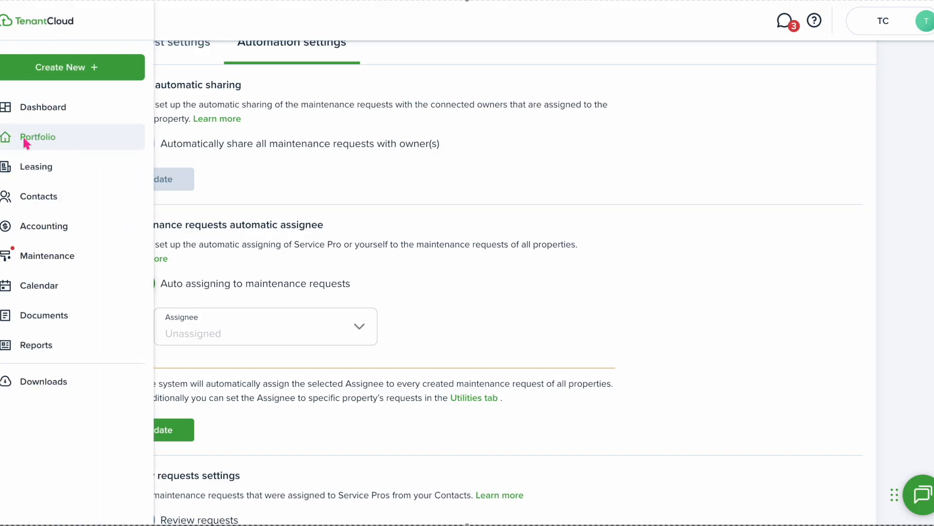
left_click(42, 141)
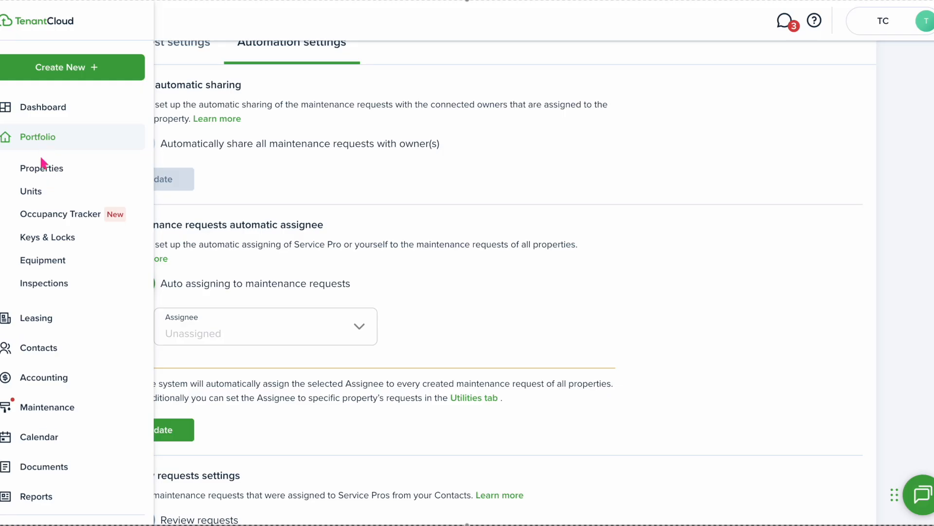
left_click(42, 168)
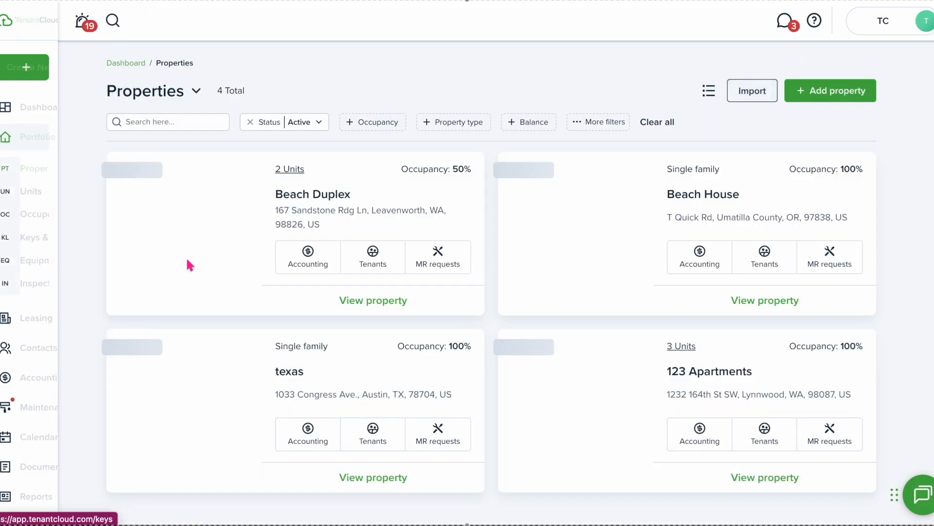
left_click(752, 300)
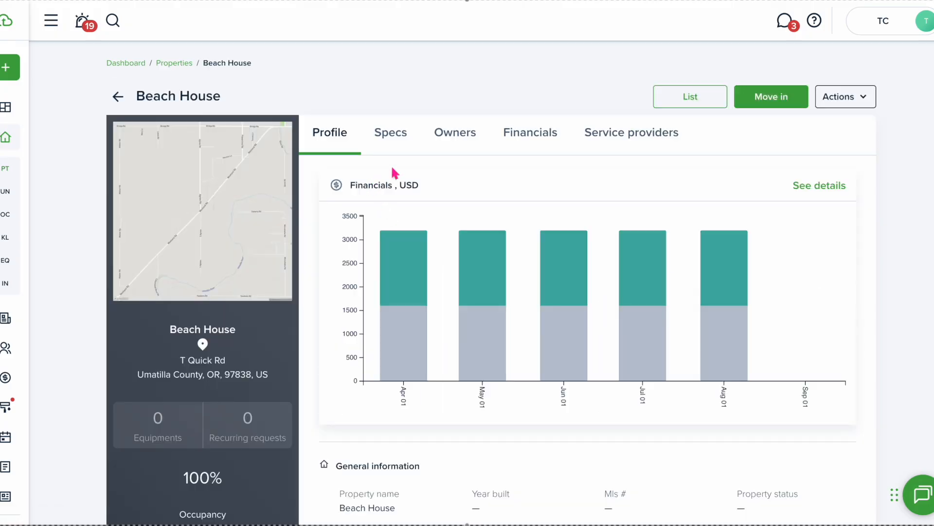
left_click(615, 133)
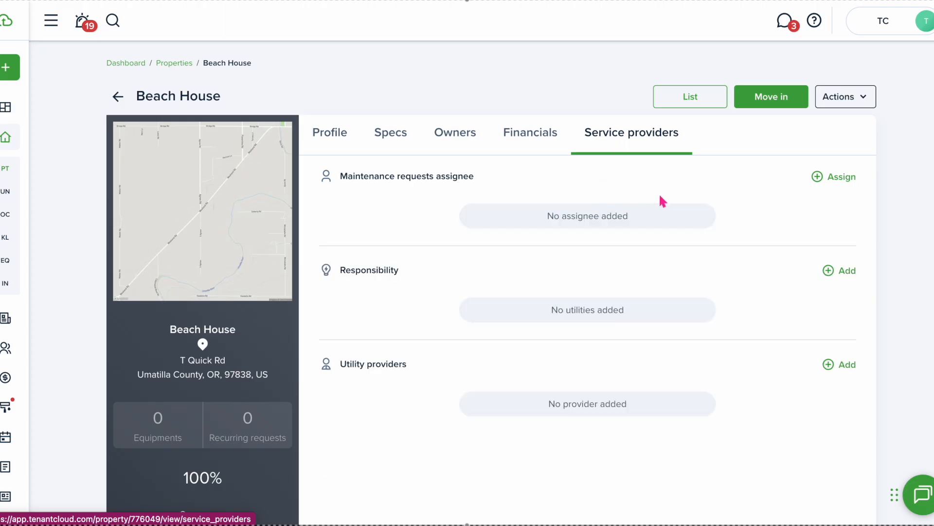
- Assign 123 Fix It as the maintenance requests assignee for the Beach House property
left_click(826, 180)
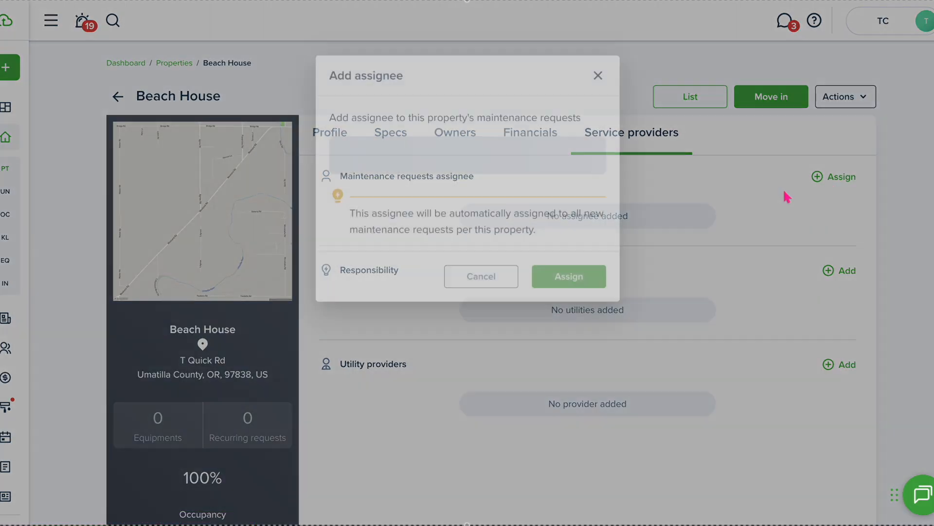
left_click(533, 239)
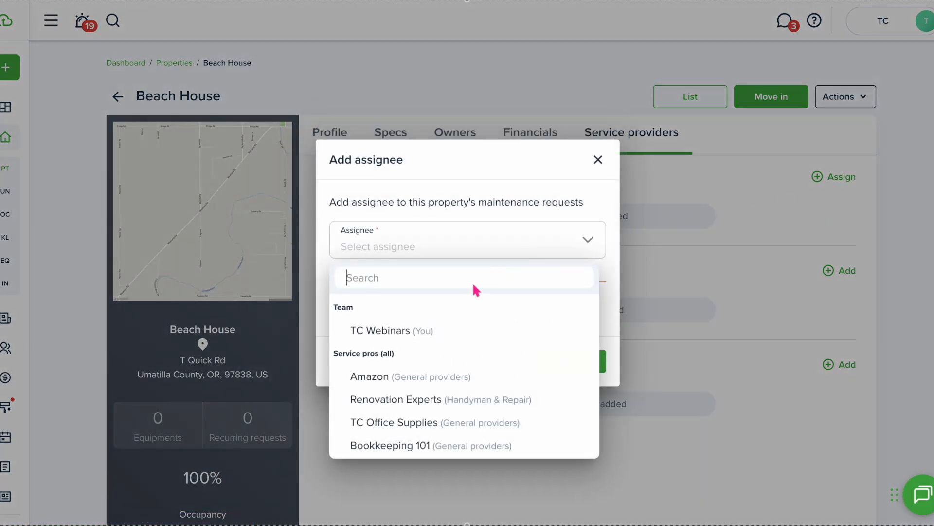
scroll(448, 332, "down", 1)
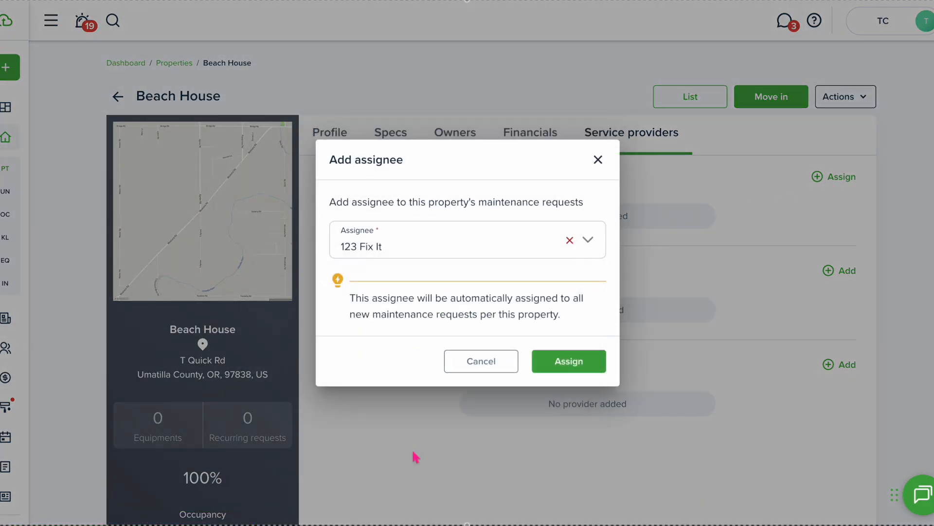
left_click(552, 360)
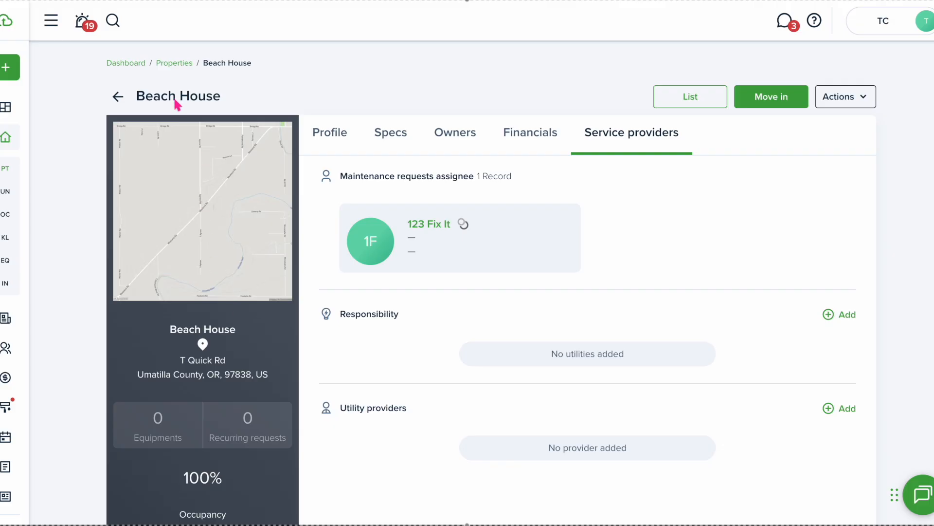
- Return to the maintenance automation settings through the account settings
left_click(898, 22)
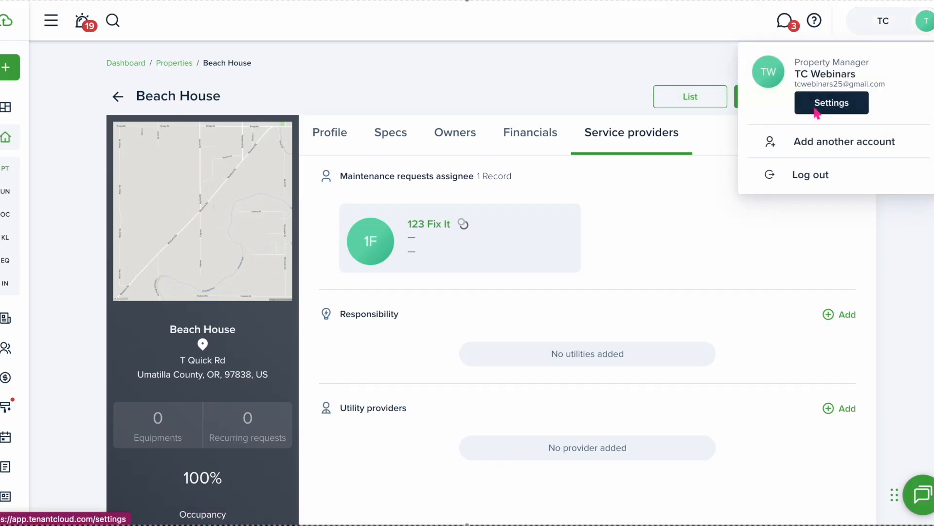
left_click(823, 101)
scroll(501, 438, "down", 3)
left_click(463, 427)
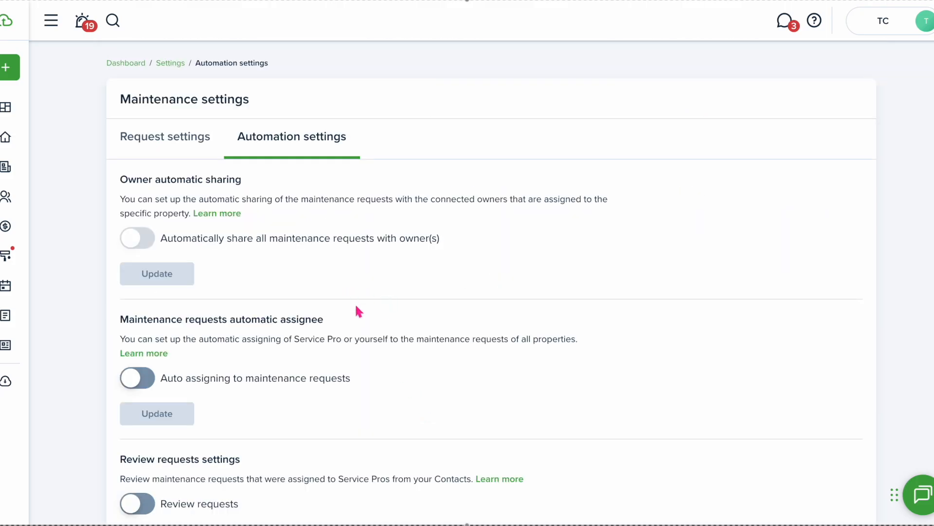
- Try enabling Review requests for Service Pro assignments and switch it back off
scroll(357, 307, "down", 3)
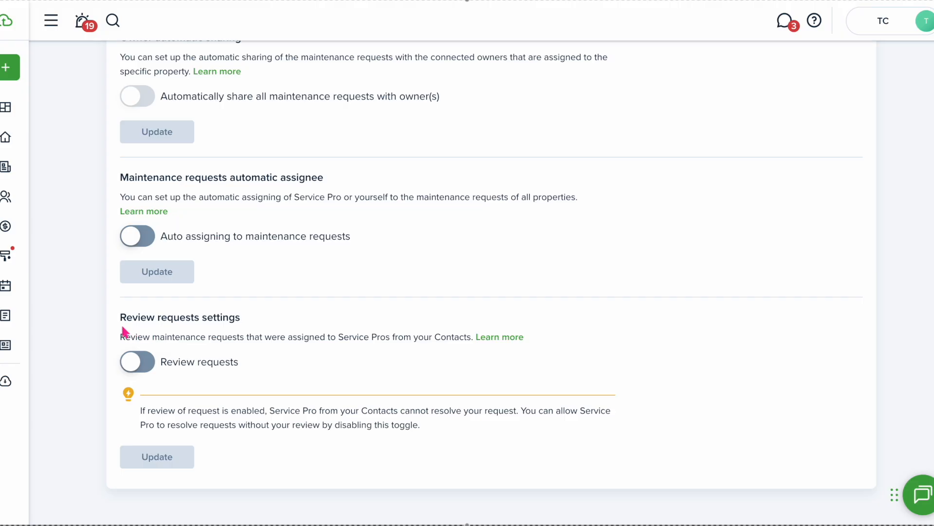
left_click(144, 371)
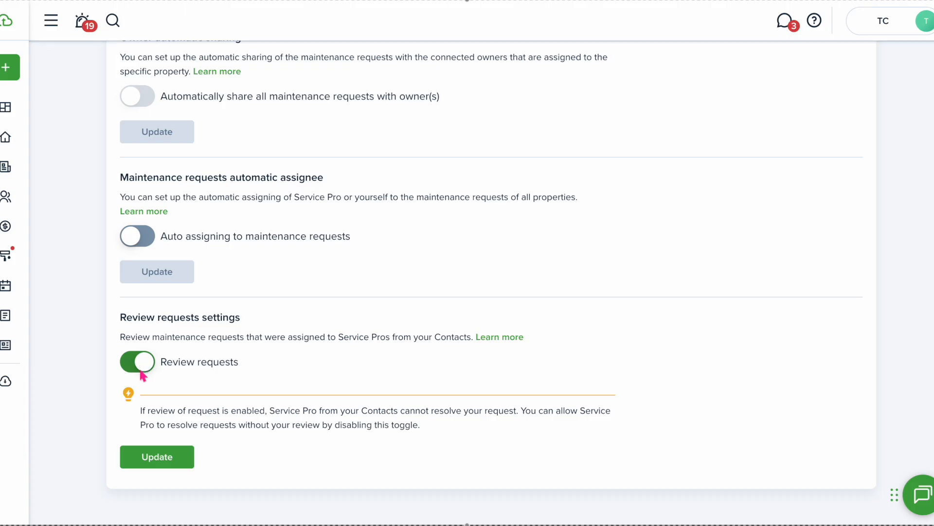
left_click(135, 369)
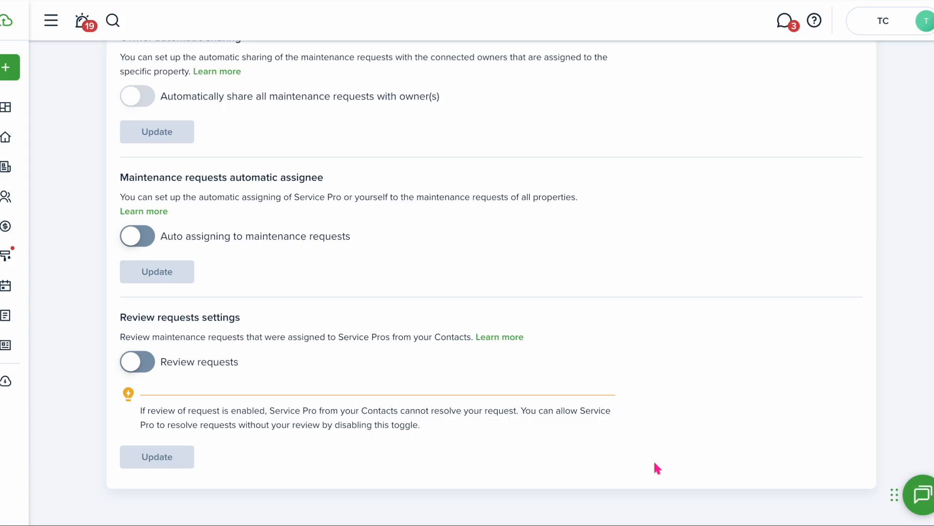
- Open the maintenance requests list, preview its details view and return to the list view
mouse_move(6, 280)
left_click(49, 256)
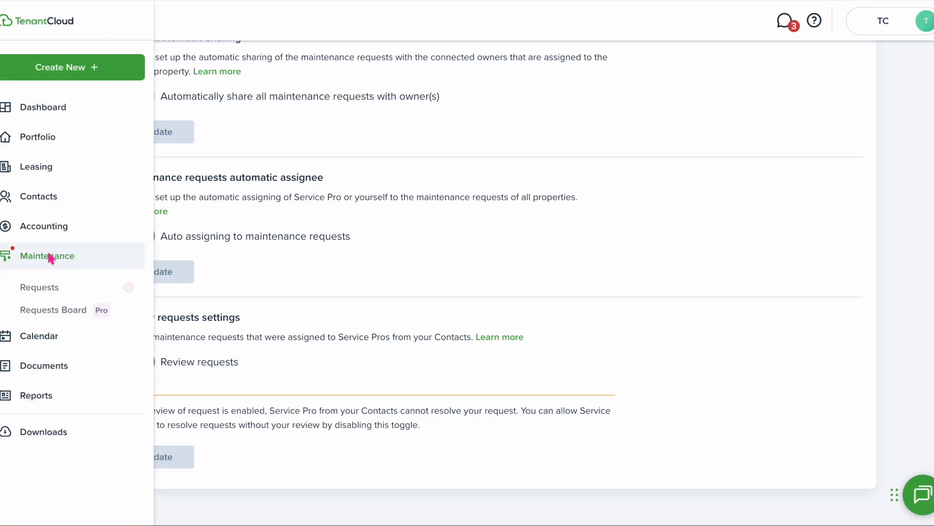
left_click(44, 290)
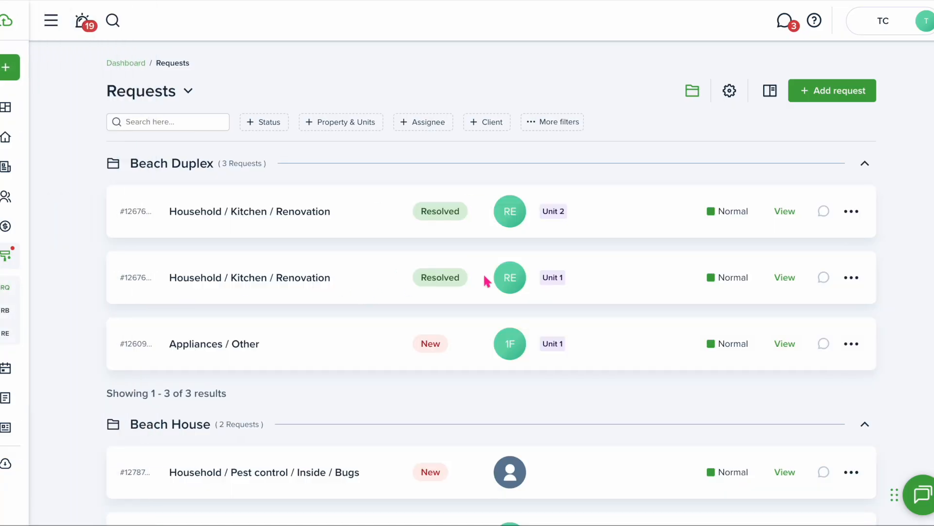
left_click(770, 91)
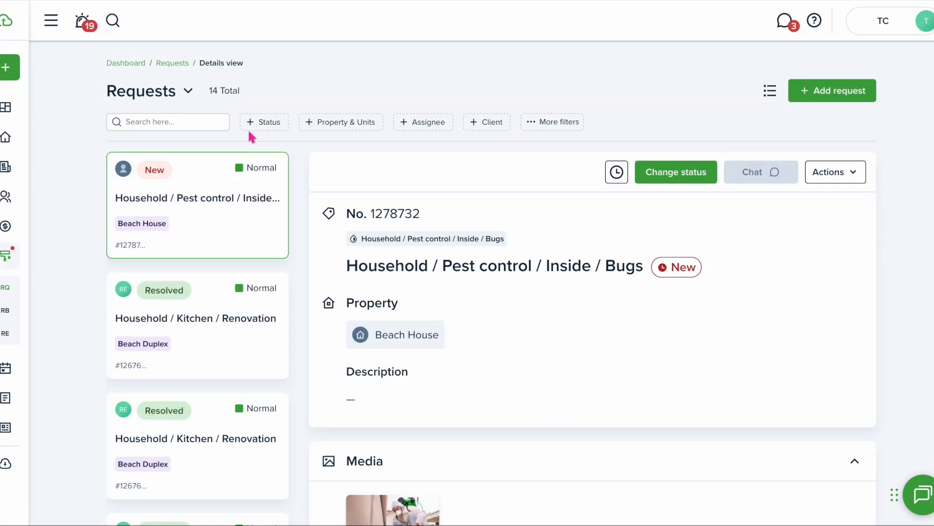
left_click(769, 91)
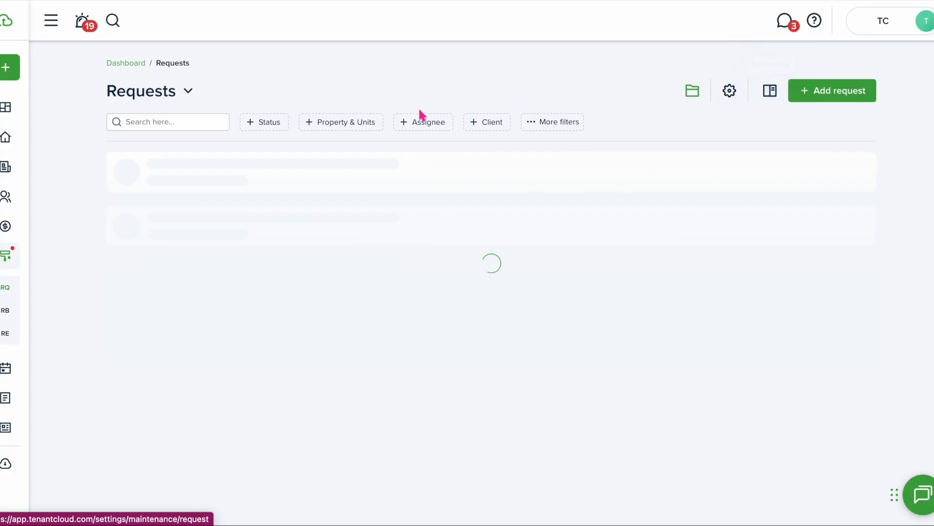
- Examine the status, property and units, assignee and client filters and the additional filter options for maintenance requests
left_click(252, 121)
left_click(247, 186)
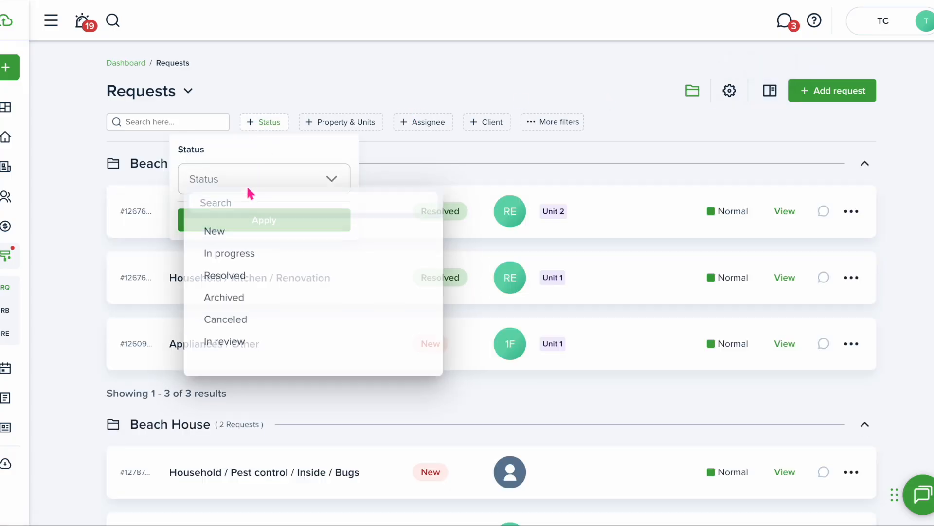
left_click(351, 122)
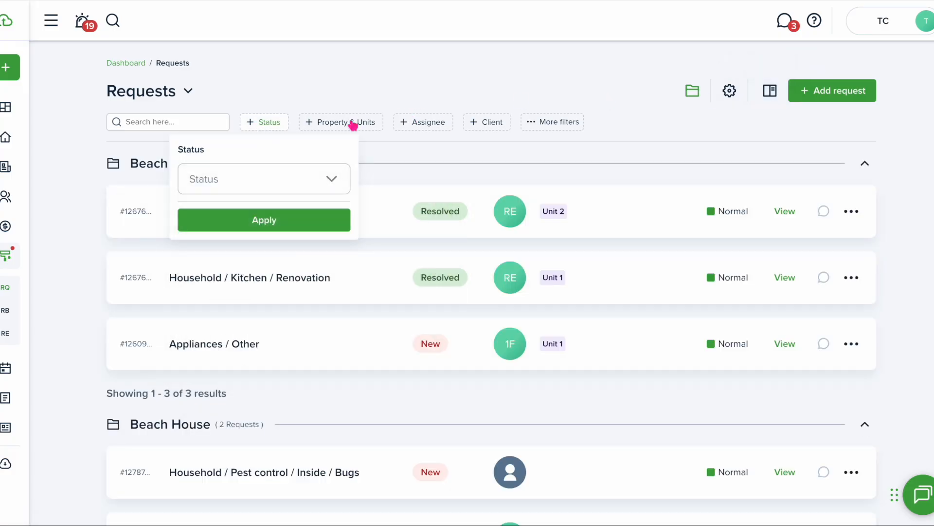
left_click(352, 122)
left_click(423, 124)
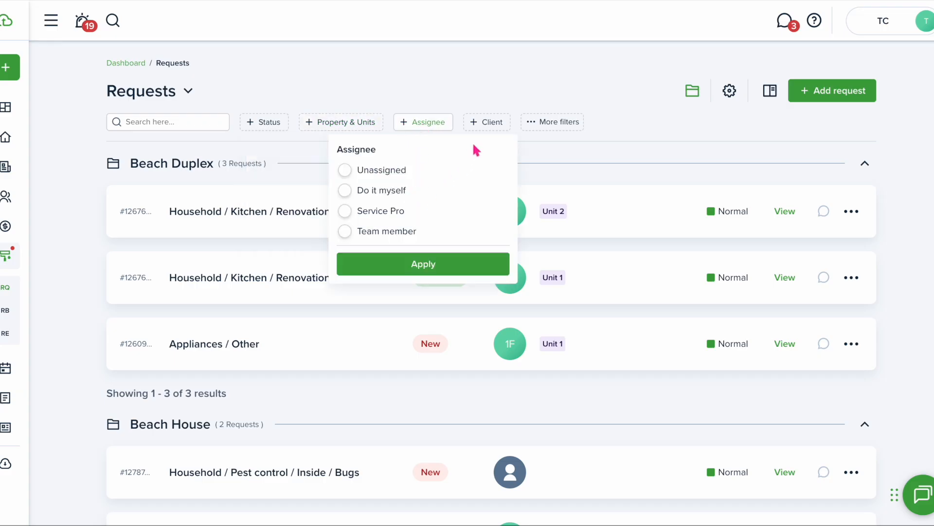
left_click(480, 121)
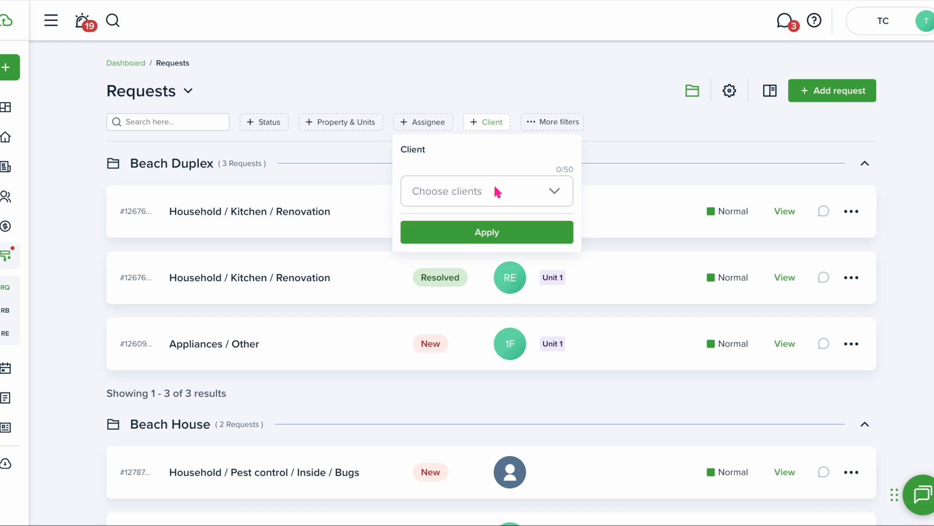
left_click(496, 192)
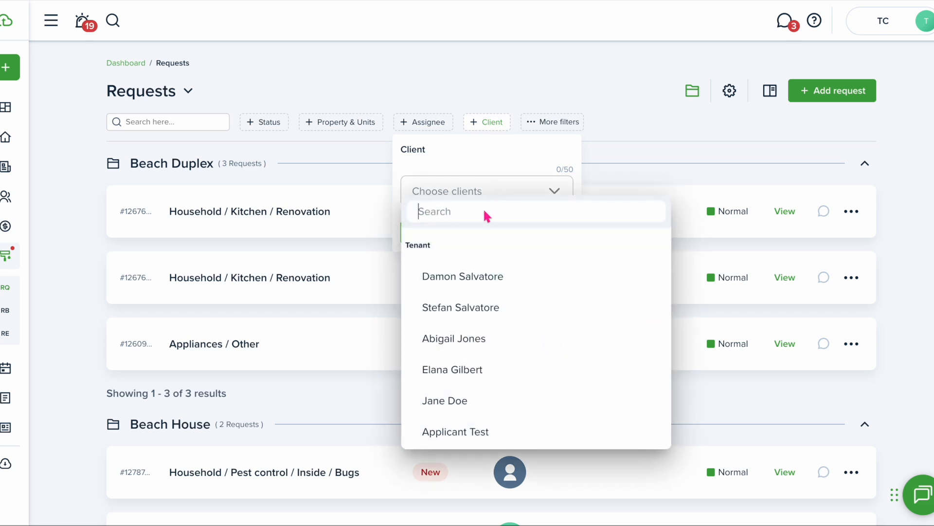
left_click(552, 128)
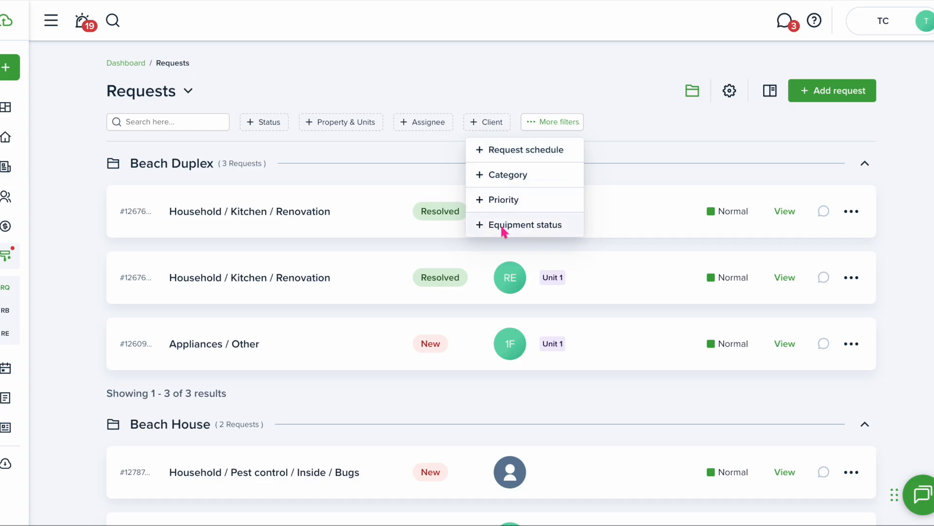
left_click(642, 146)
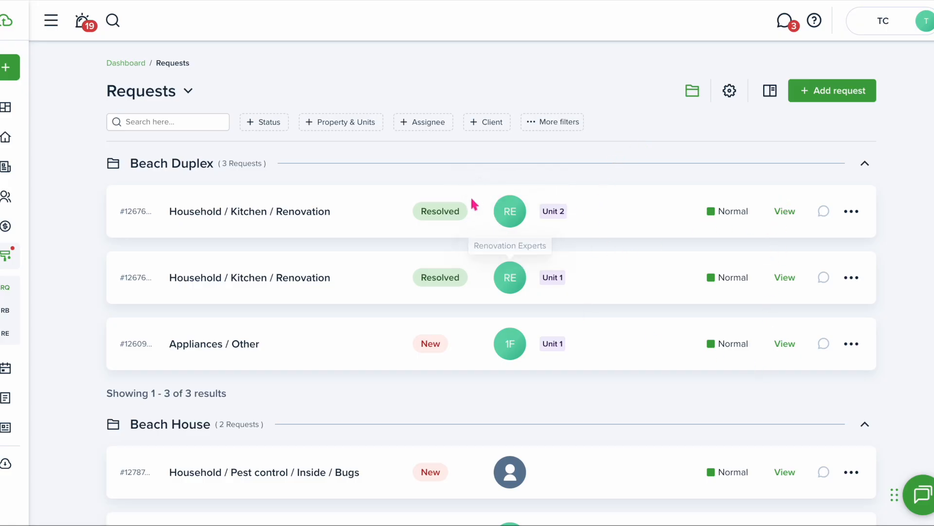
- Look through the maintenance requests grouped under each property
scroll(477, 367, "down", 5)
scroll(476, 366, "down", 4)
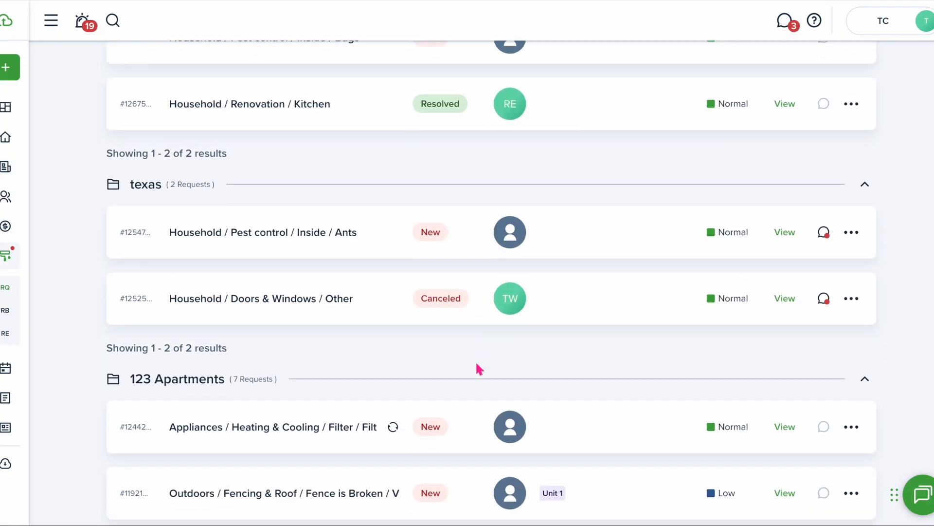
scroll(478, 317, "up", 7)
scroll(575, 304, "up", 2)
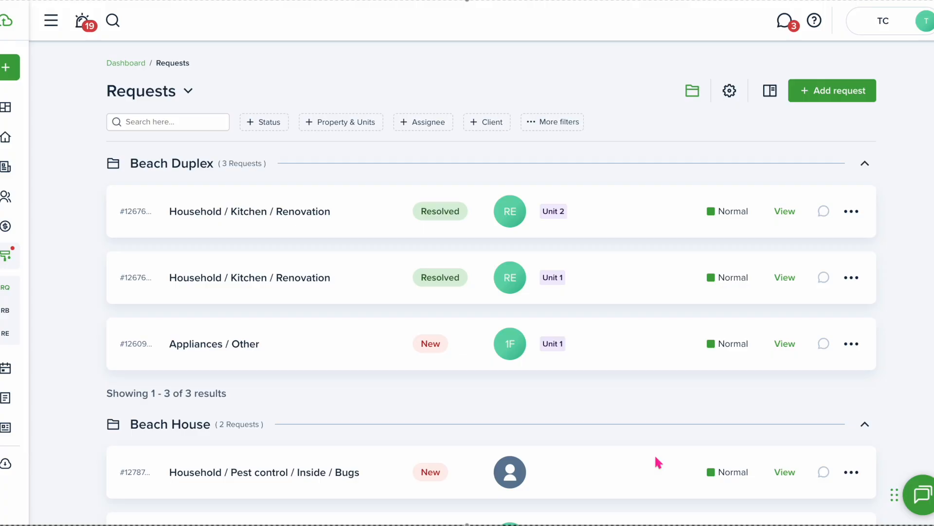
- Start a basic maintenance request and categorize it as Outdoors, Garbage / Rubbish, Trash can, Overflowing
left_click(833, 90)
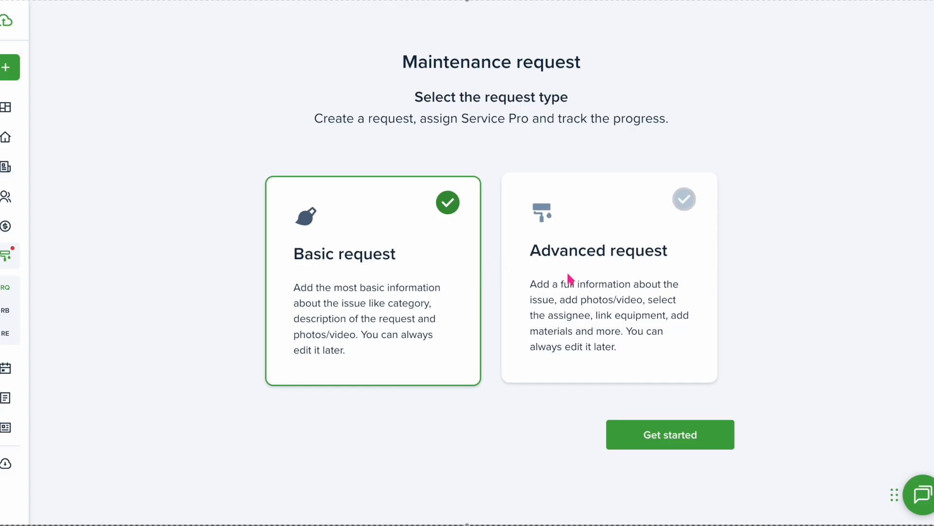
left_click(647, 434)
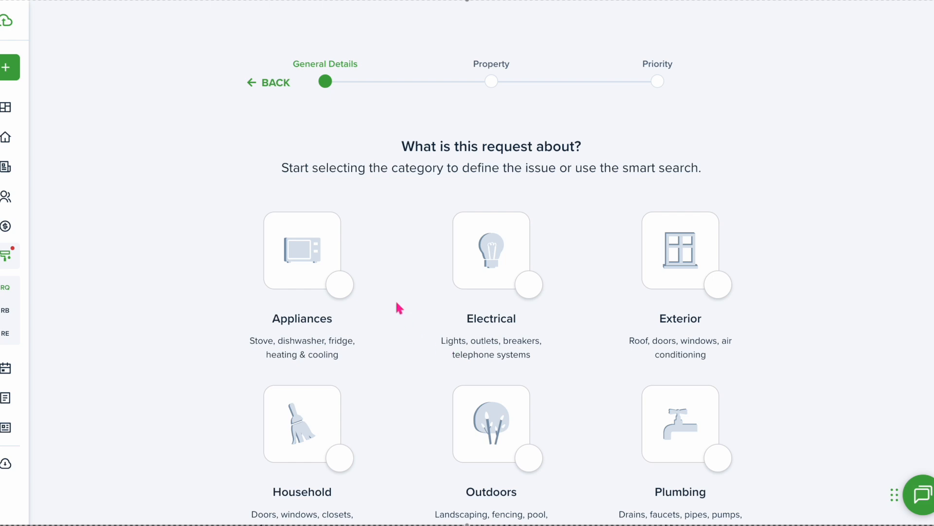
scroll(524, 369, "down", 3)
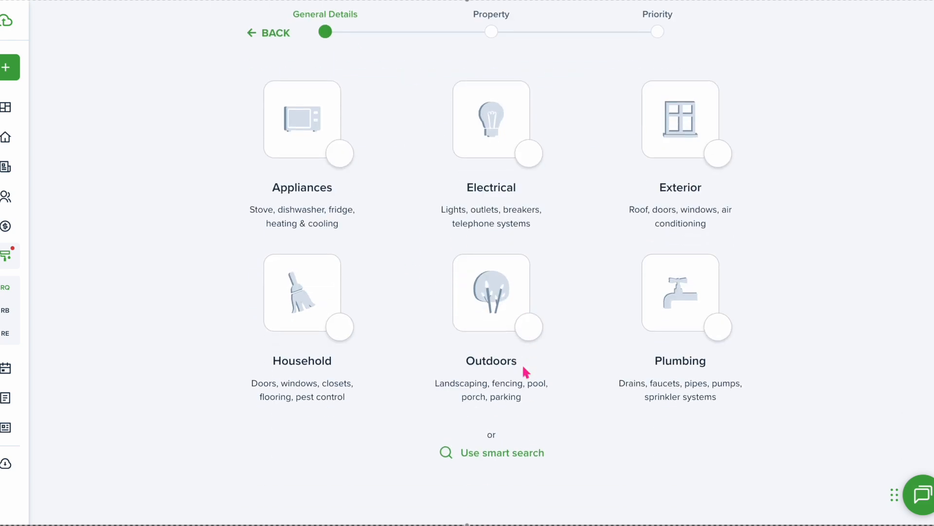
left_click(533, 334)
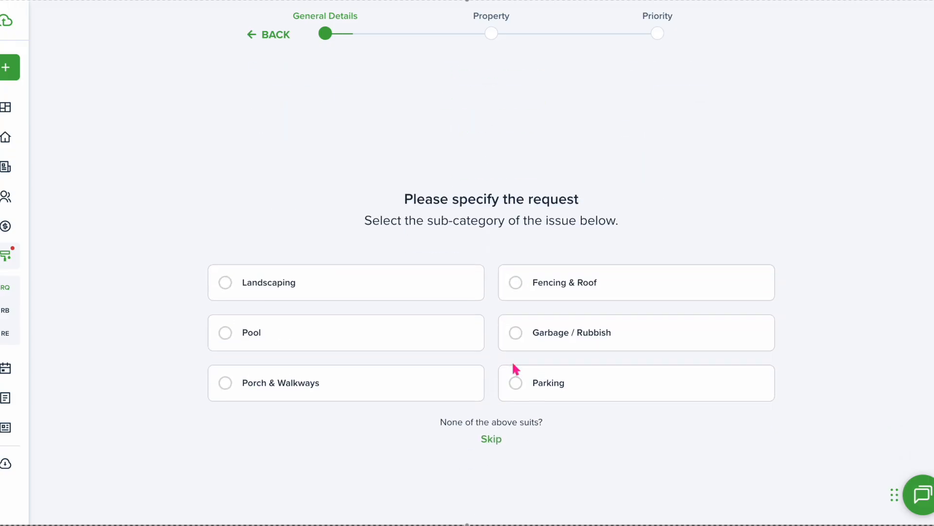
left_click(517, 335)
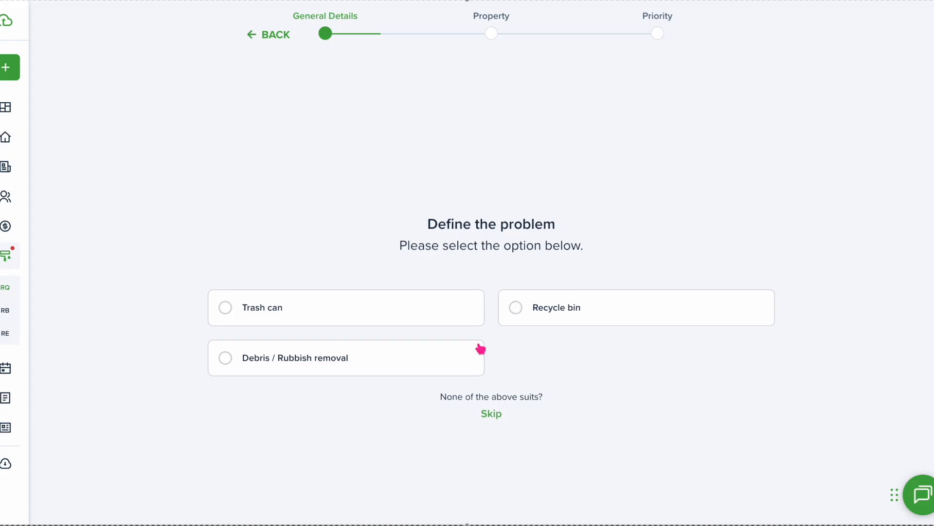
left_click(358, 312)
left_click(359, 348)
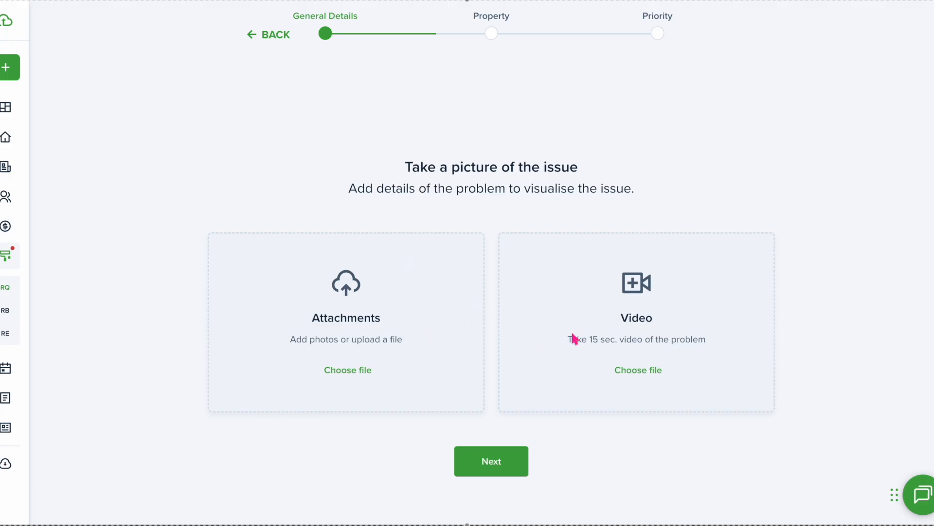
- Attach dumpster.jpg from the Test Files folder to the request and continue to the issue description
left_click(351, 370)
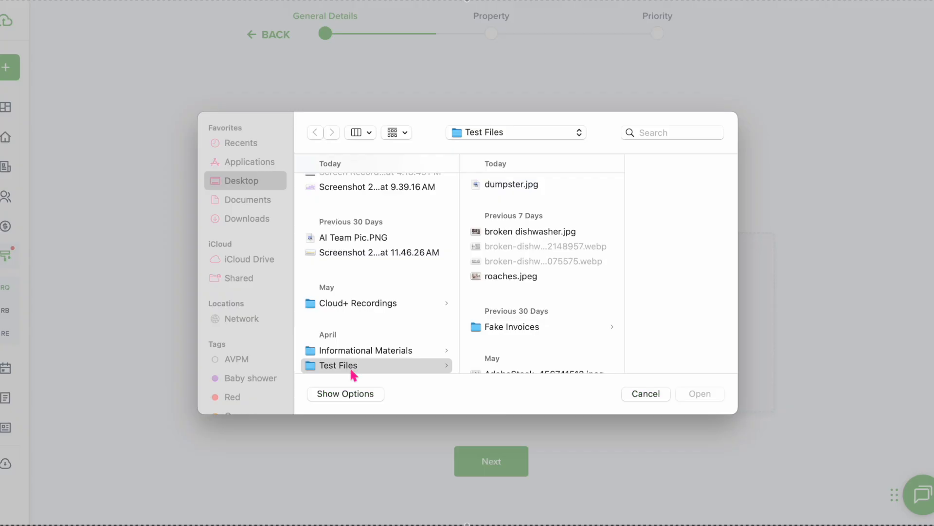
left_click(512, 185)
left_click(701, 393)
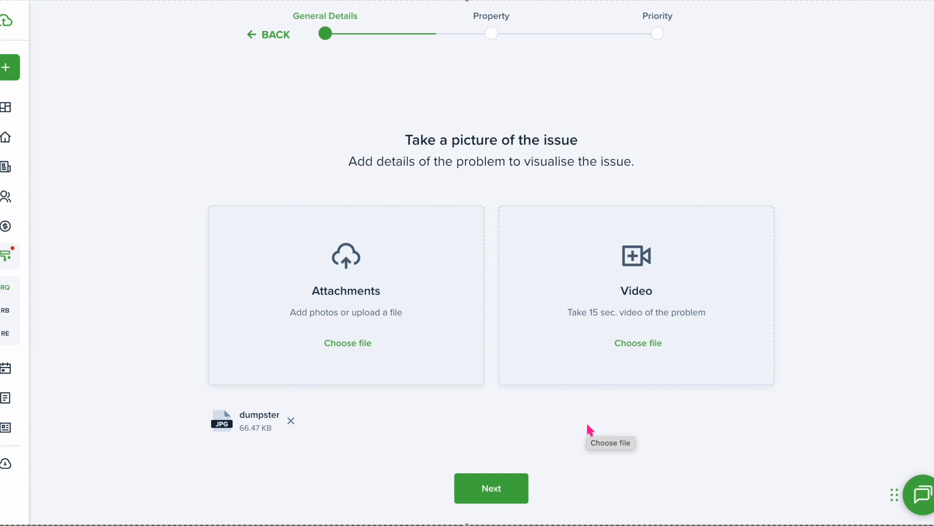
left_click(507, 488)
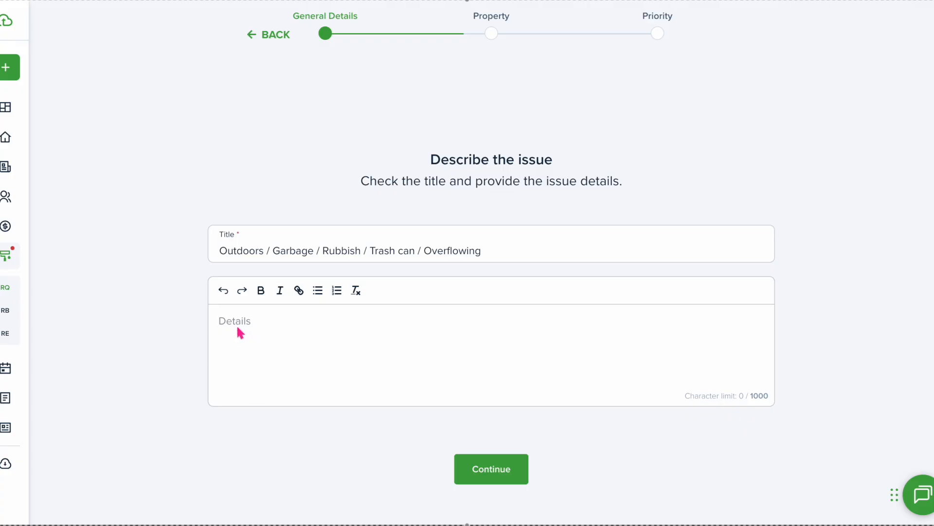
- Enter "dumpster overflowing after pool party this weekend" as the issue details and continue to the property information
type("dumpster overflowing after p")
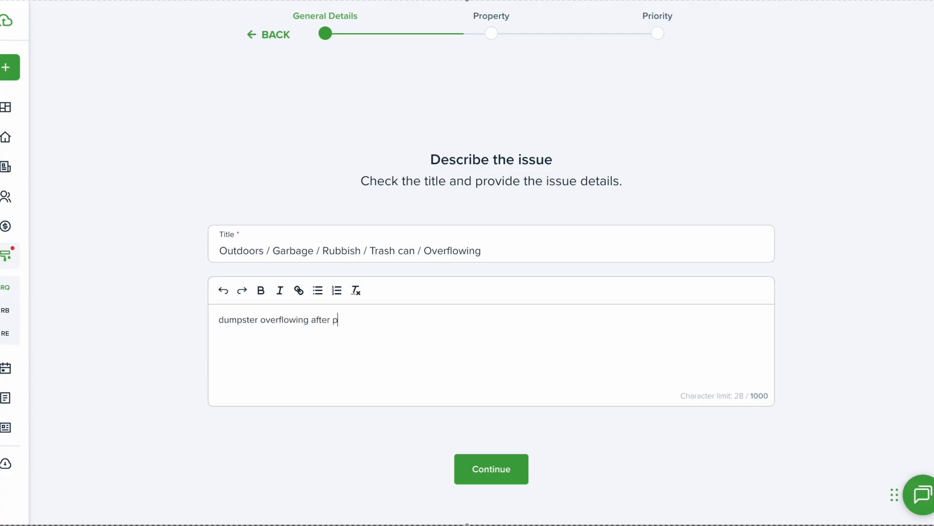
type("ool party this weekend")
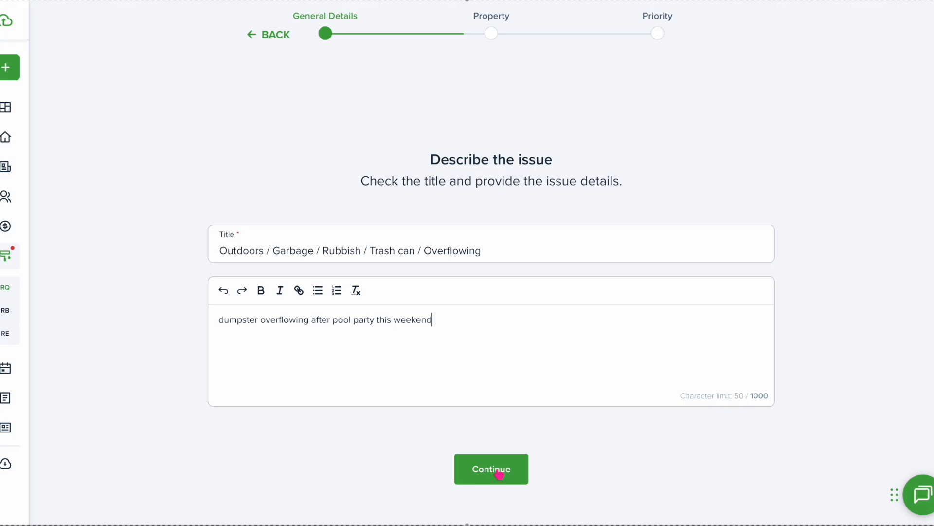
left_click(499, 472)
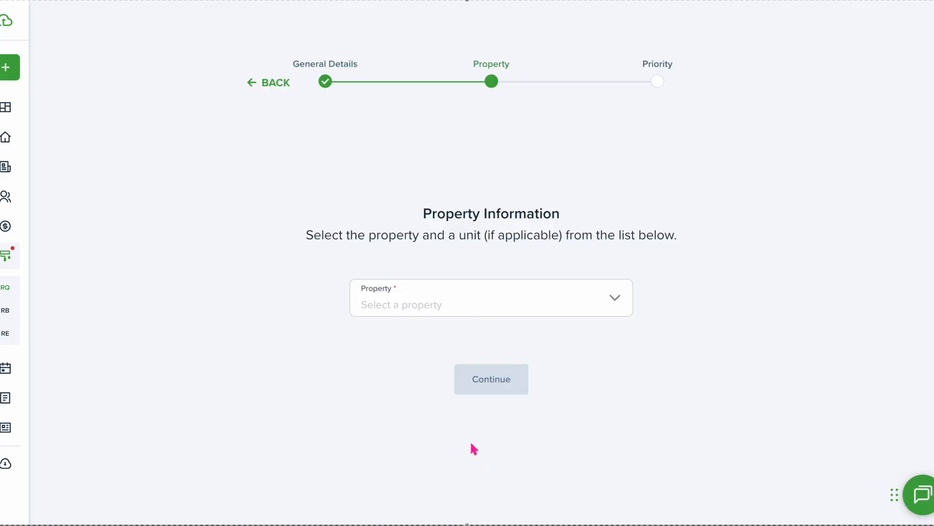
- Choose Beach Duplex as the request's property without selecting a unit and continue to the priority
left_click(543, 307)
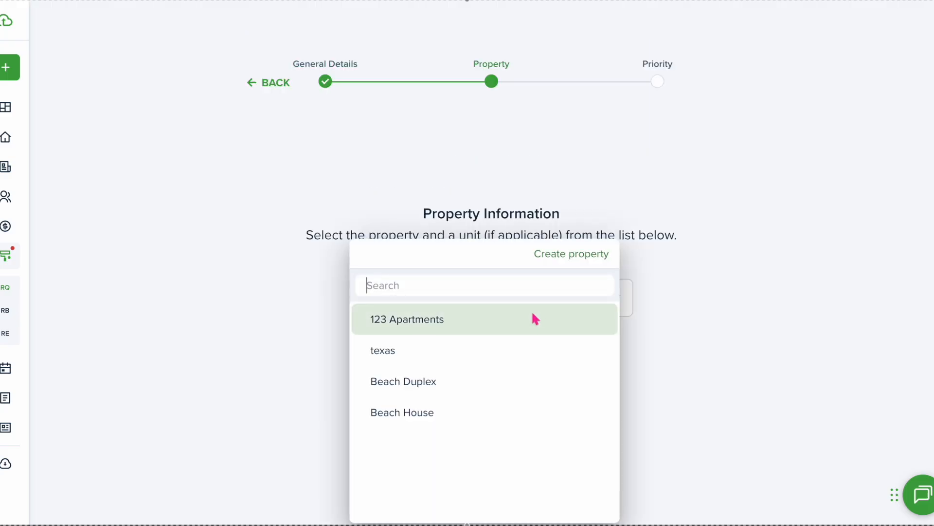
left_click(494, 377)
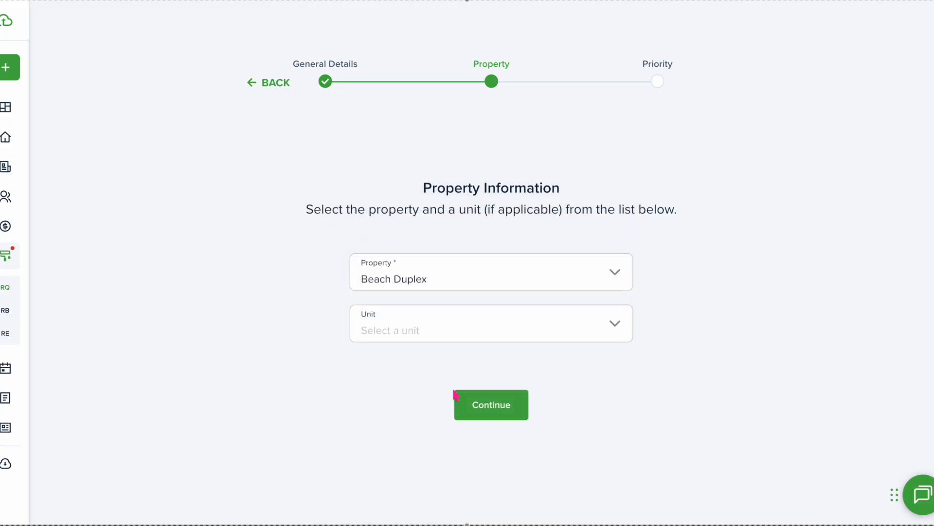
left_click(506, 330)
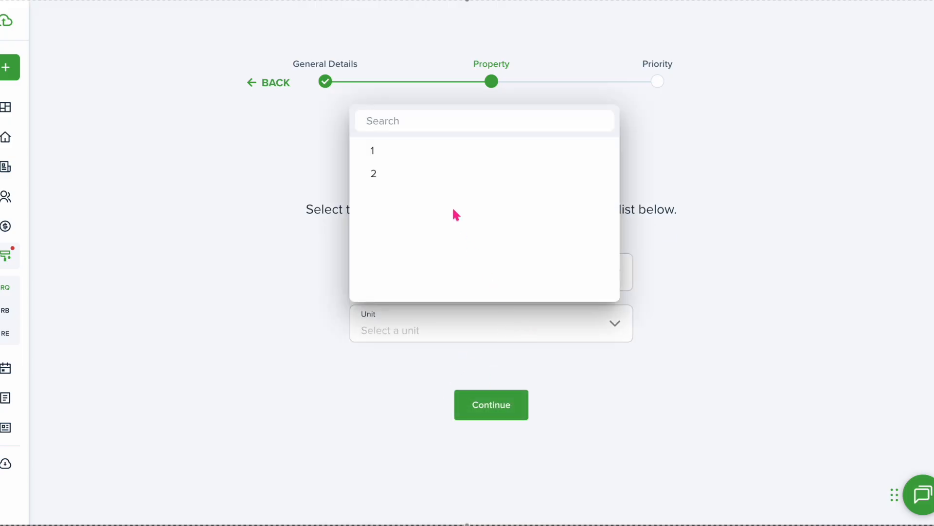
left_click(666, 295)
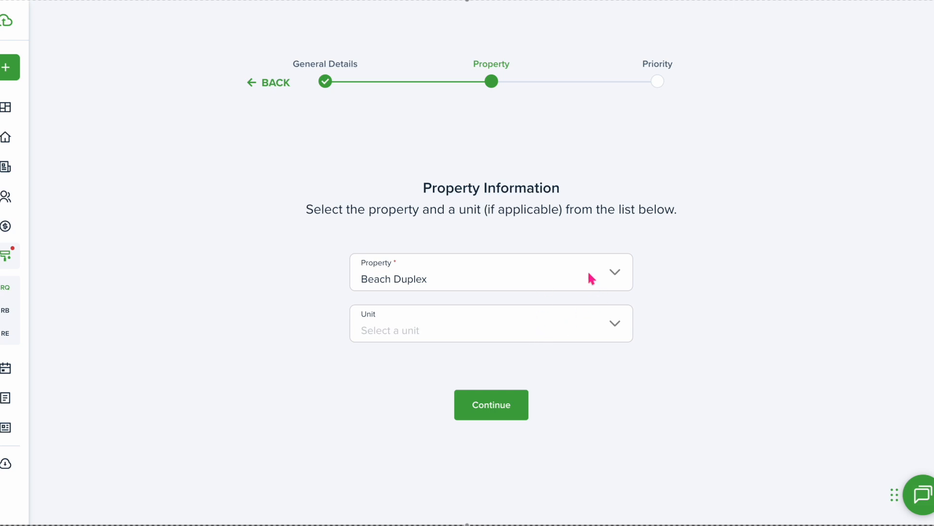
left_click(585, 322)
left_click(684, 314)
left_click(490, 406)
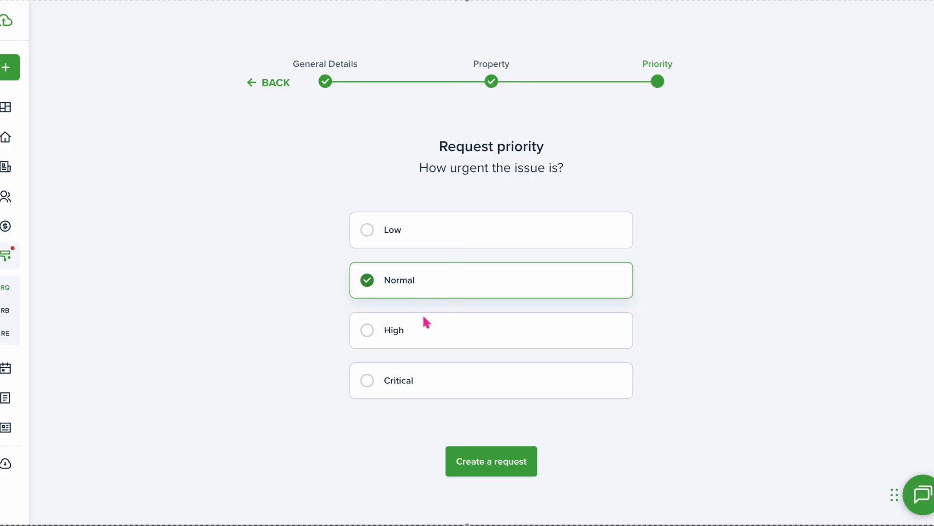
- Set the request priority to High and create the request
left_click(418, 332)
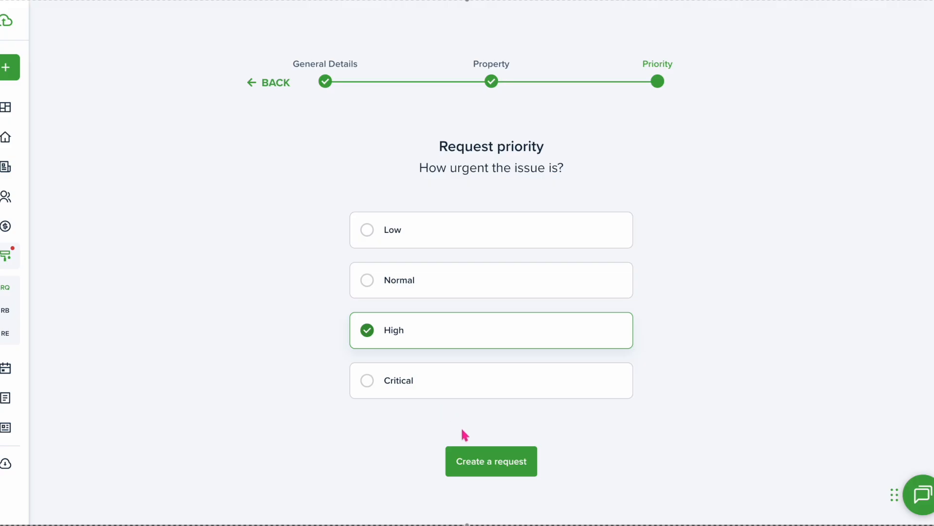
left_click(509, 466)
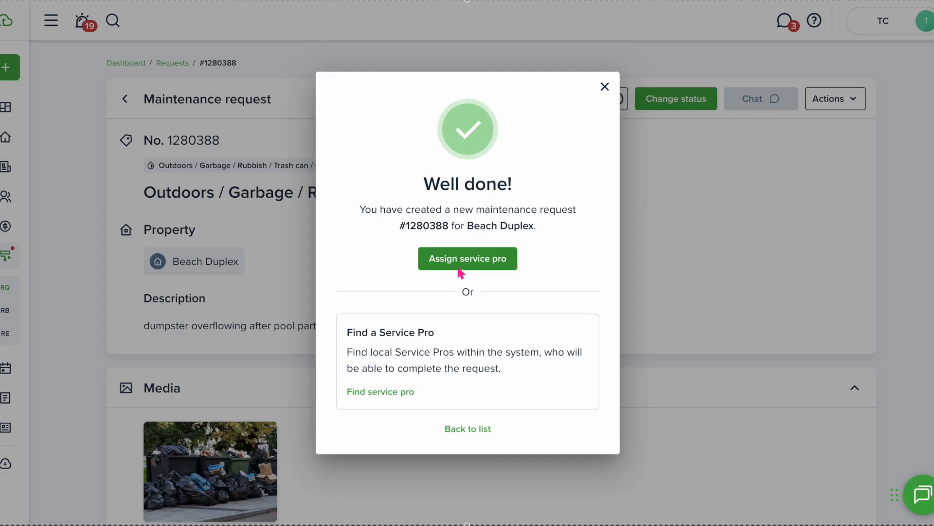
- Review the quote request options for finding a service pro and cancel without requesting a quote
left_click(387, 395)
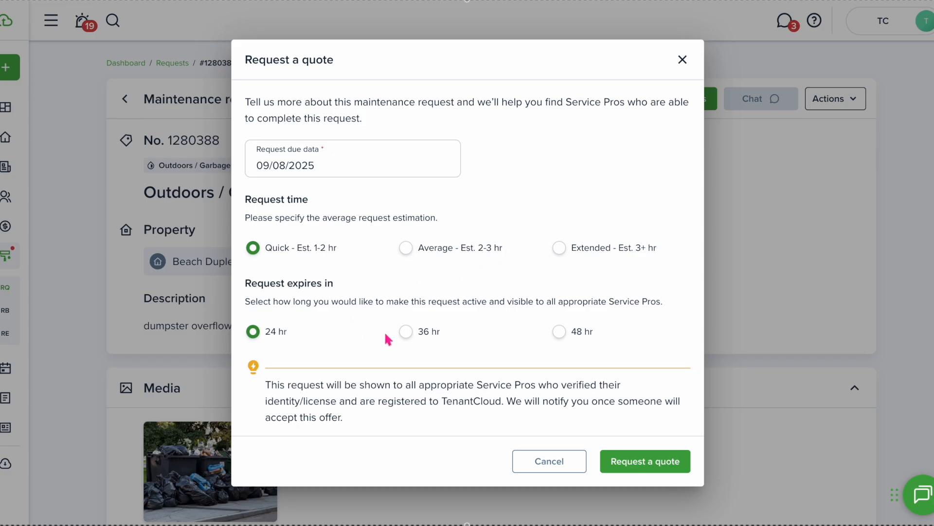
scroll(388, 339, "down", 1)
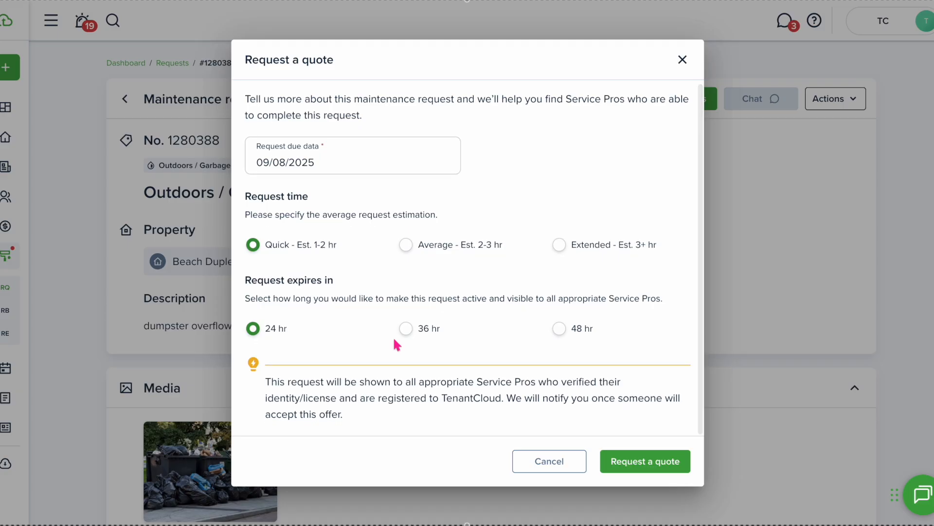
left_click(550, 461)
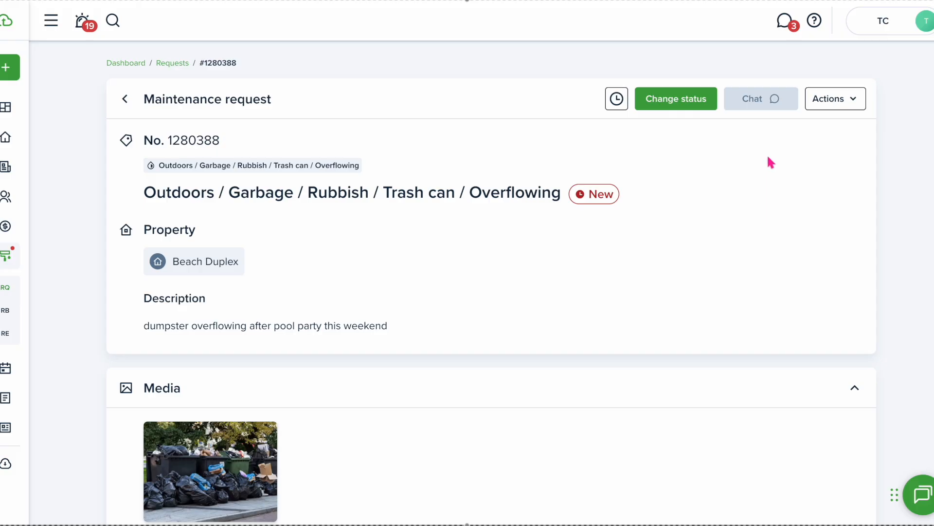
- Review the new maintenance request's available actions and its detail sections
left_click(841, 102)
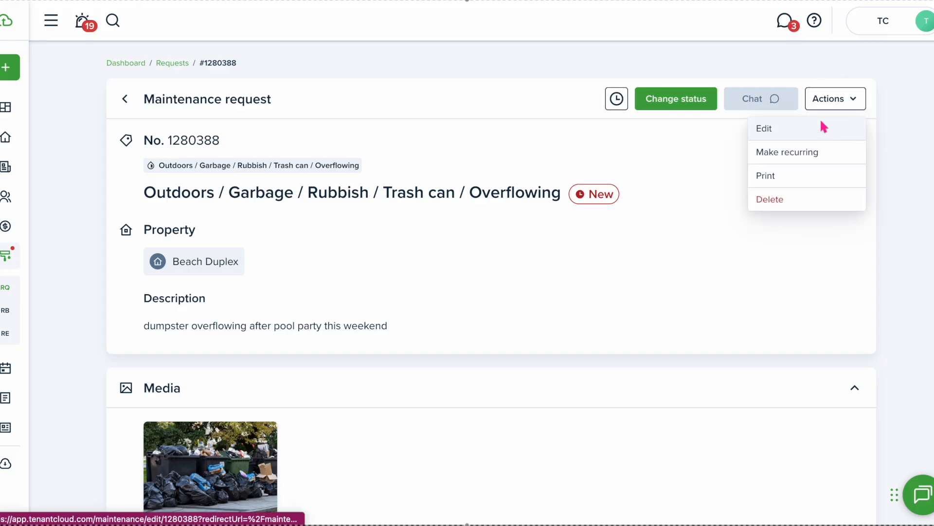
scroll(698, 189, "down", 2)
scroll(701, 197, "down", 6)
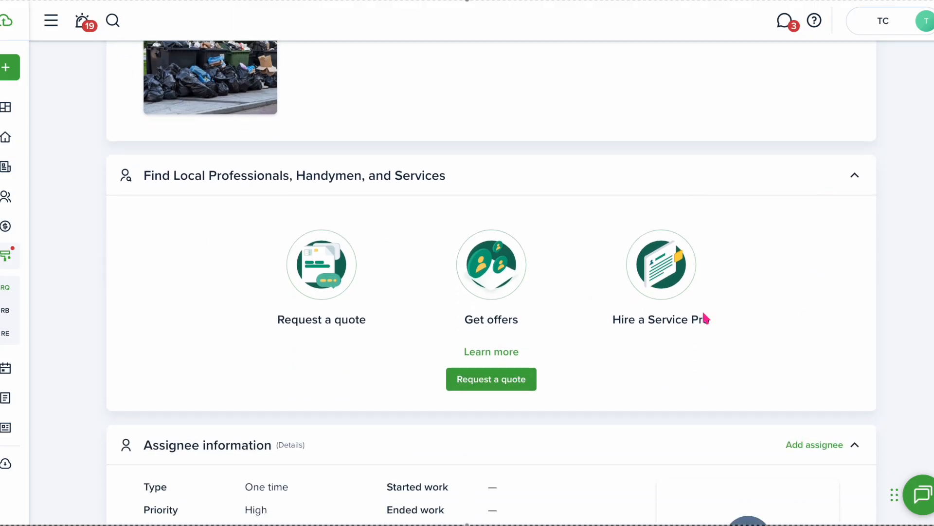
scroll(703, 317, "up", 8)
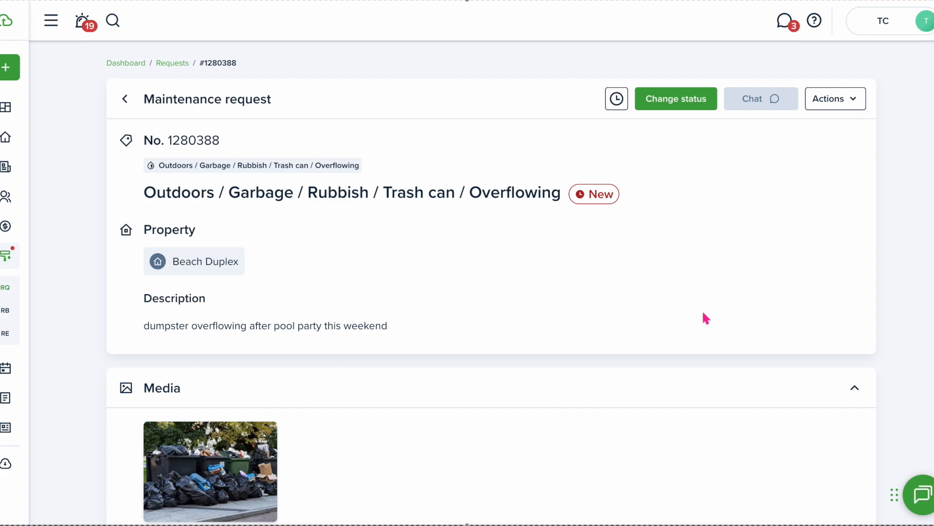
- Assign the request to 123 Fix It, leaving sharing to the Service Pro dashboard turned off
scroll(703, 313, "down", 10)
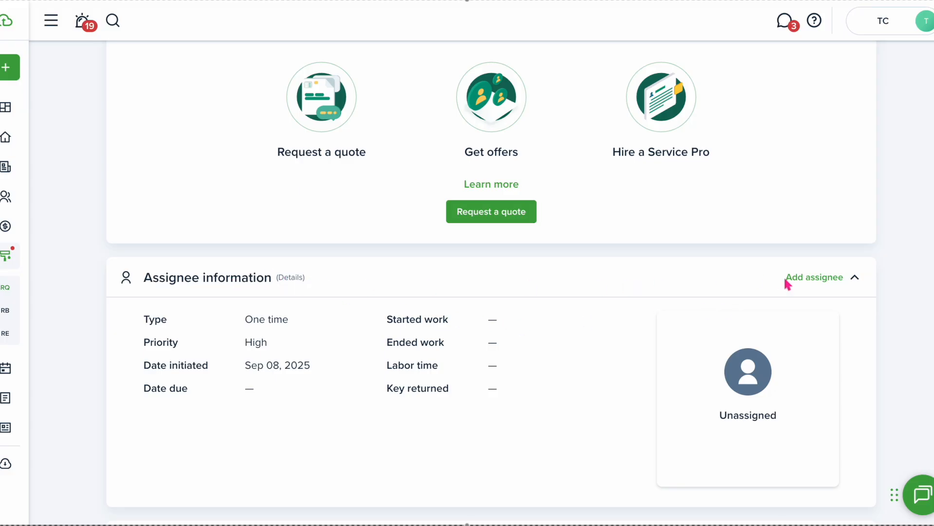
left_click(811, 275)
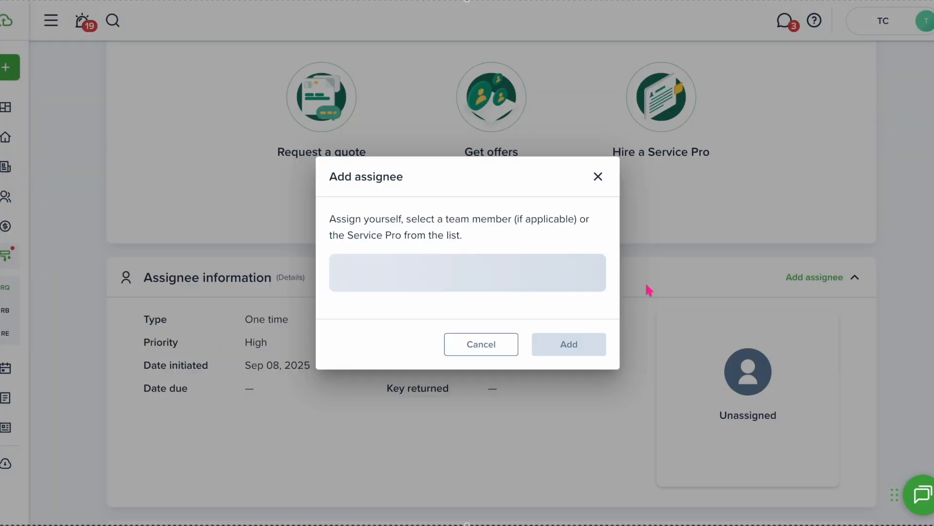
left_click(521, 274)
scroll(454, 404, "down", 1)
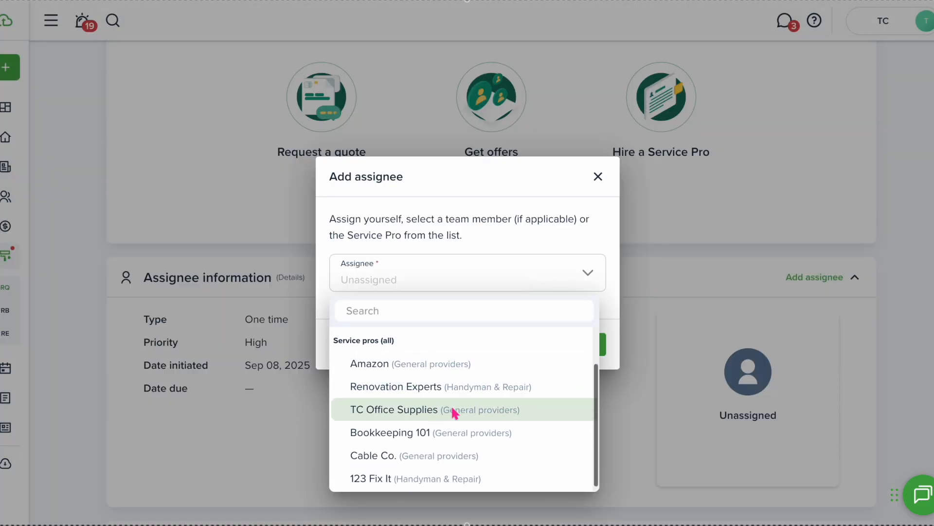
left_click(417, 478)
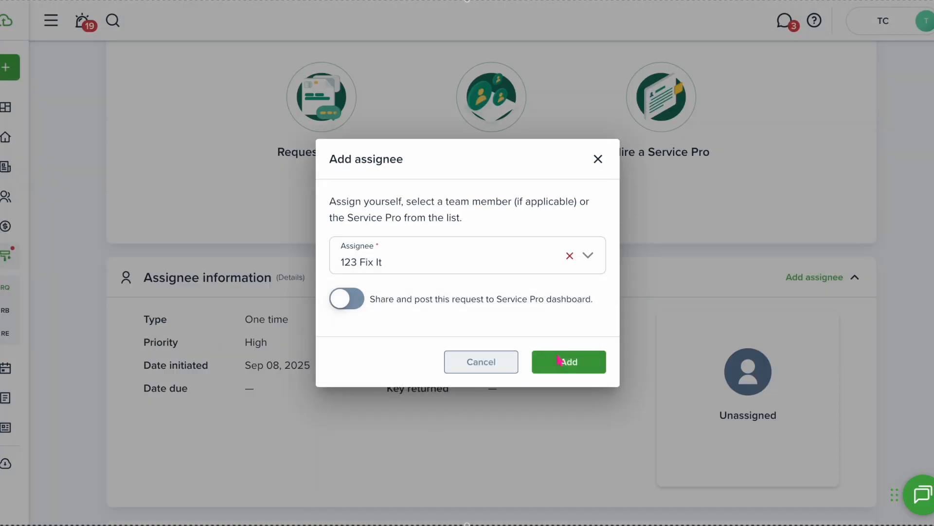
left_click(347, 303)
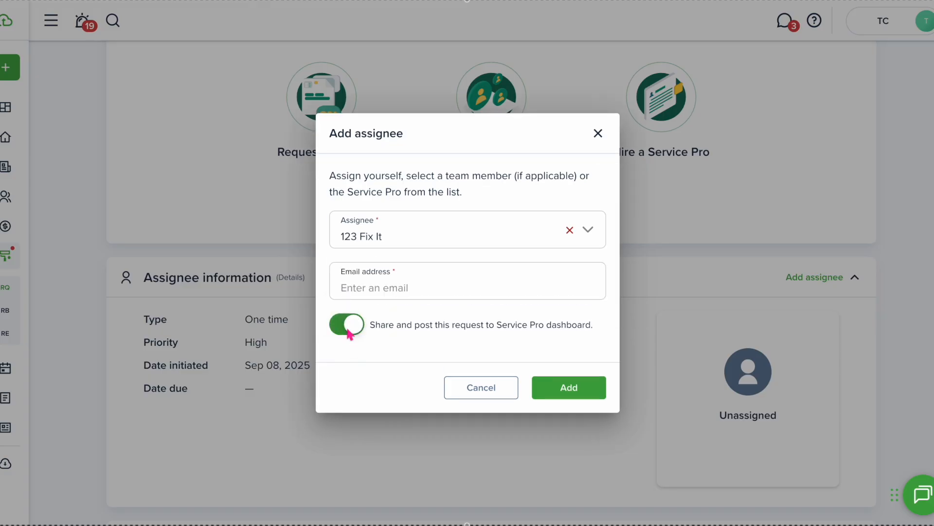
left_click(347, 331)
left_click(565, 363)
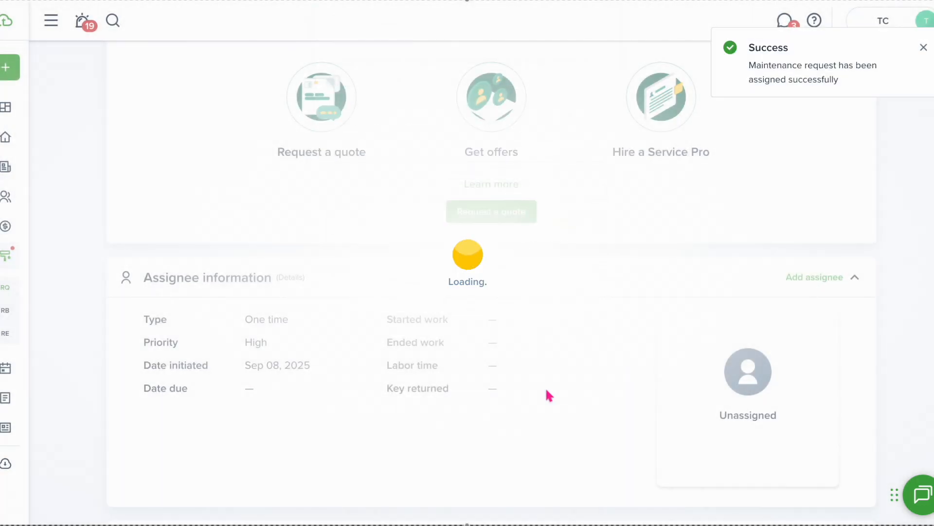
- Add a tenant to the request's tenant information with sharing turned off
scroll(547, 391, "down", 2)
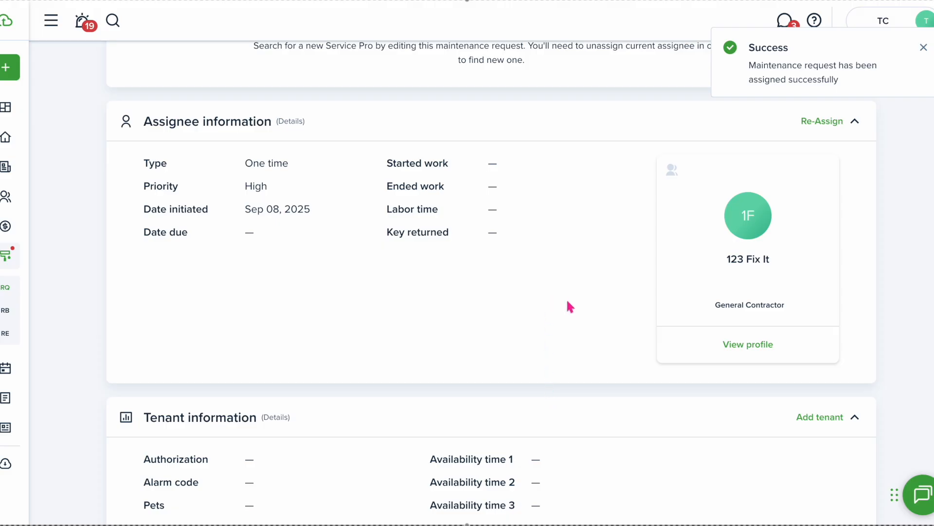
scroll(567, 302, "down", 1)
scroll(567, 302, "down", 1)
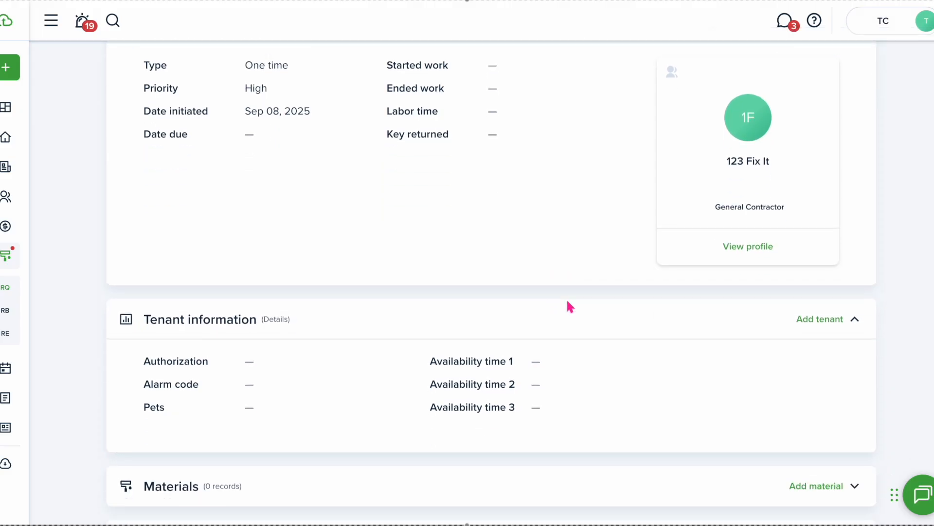
scroll(568, 305, "down", 1)
scroll(568, 304, "down", 1)
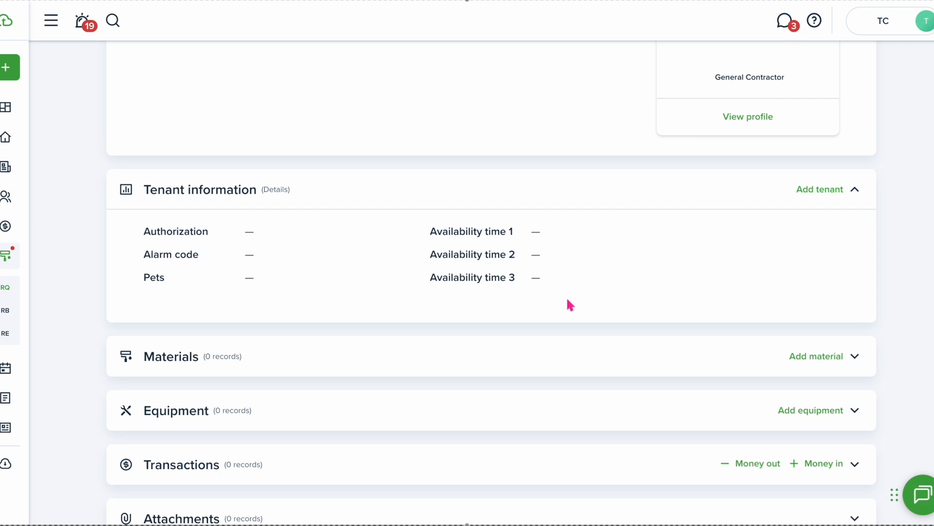
left_click(817, 194)
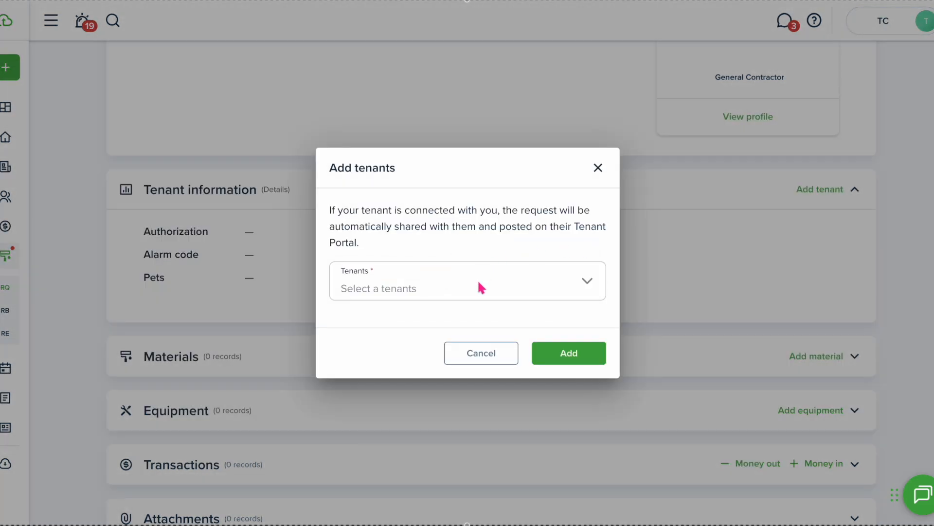
left_click(479, 284)
left_click(424, 326)
left_click(468, 207)
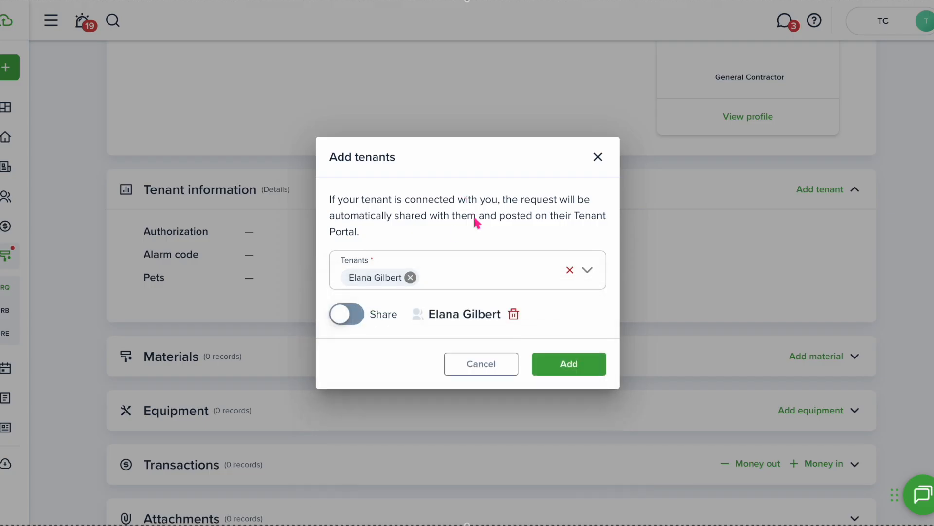
left_click(349, 317)
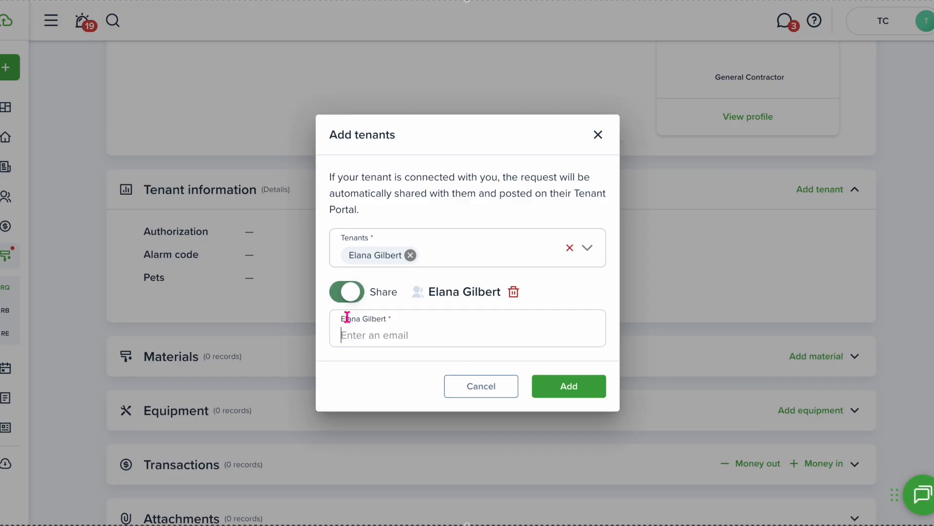
left_click(348, 294)
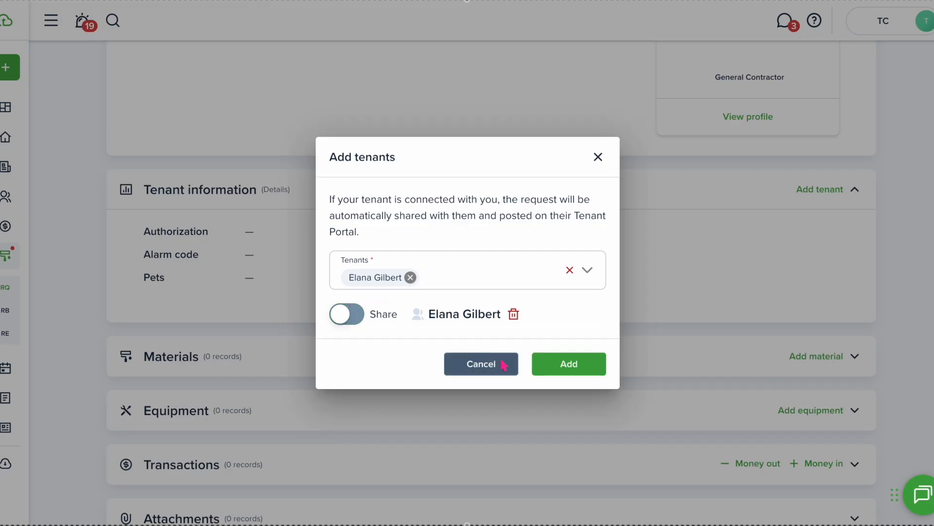
left_click(560, 370)
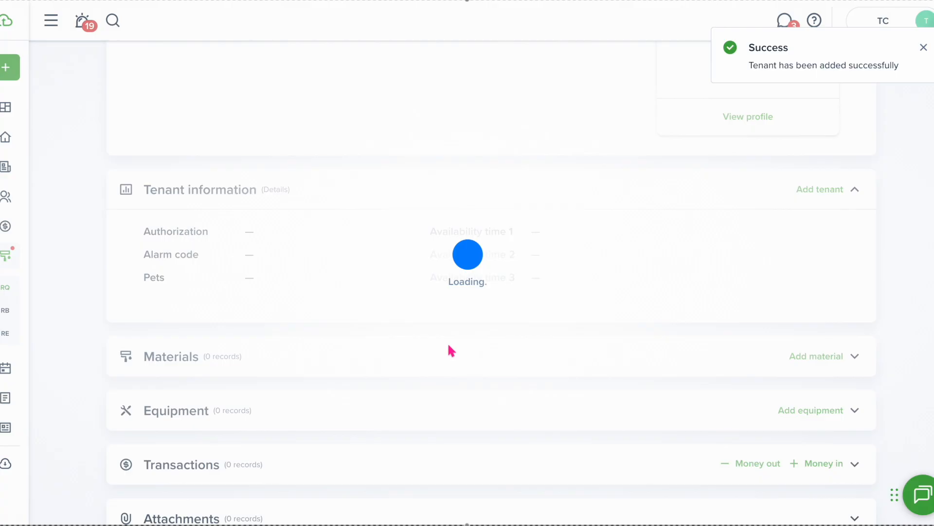
- Review the request's tenant information, materials, equipment, transactions and attachments sections
scroll(358, 336, "down", 2)
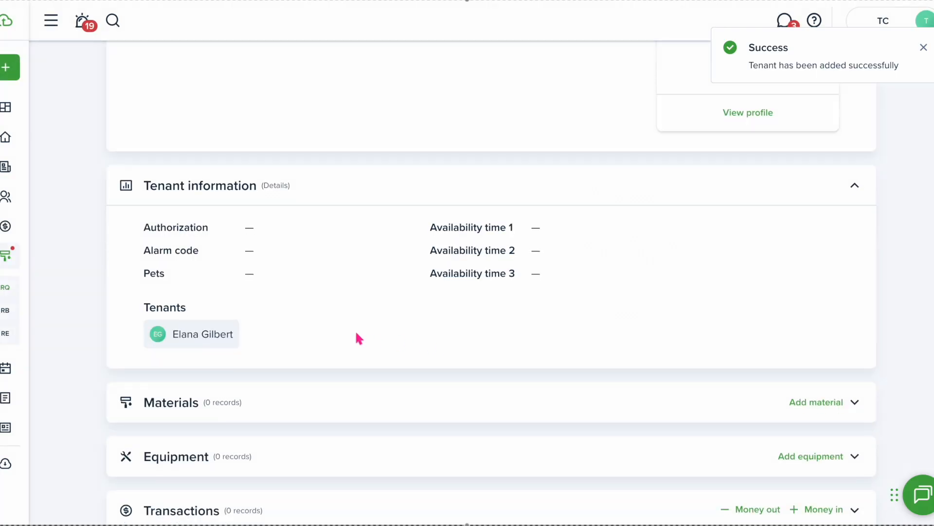
scroll(358, 337, "down", 1)
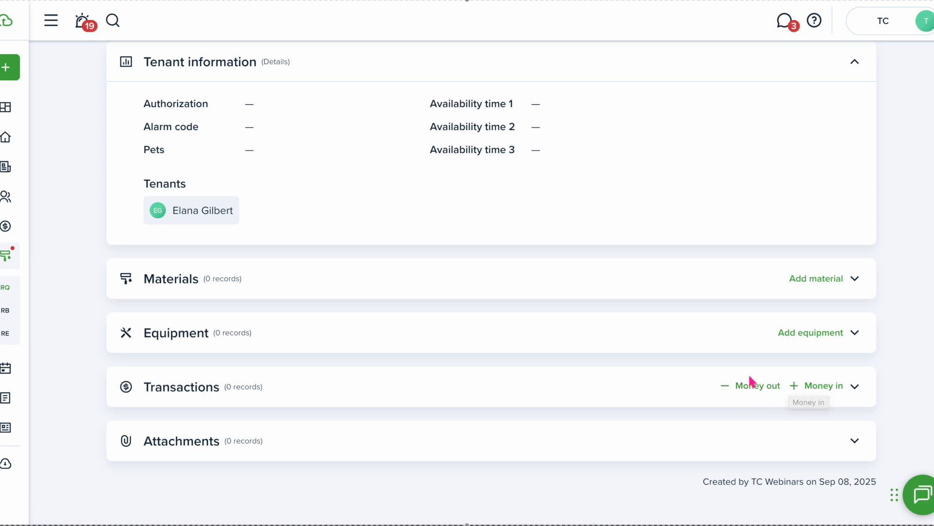
scroll(634, 363, "up", 1)
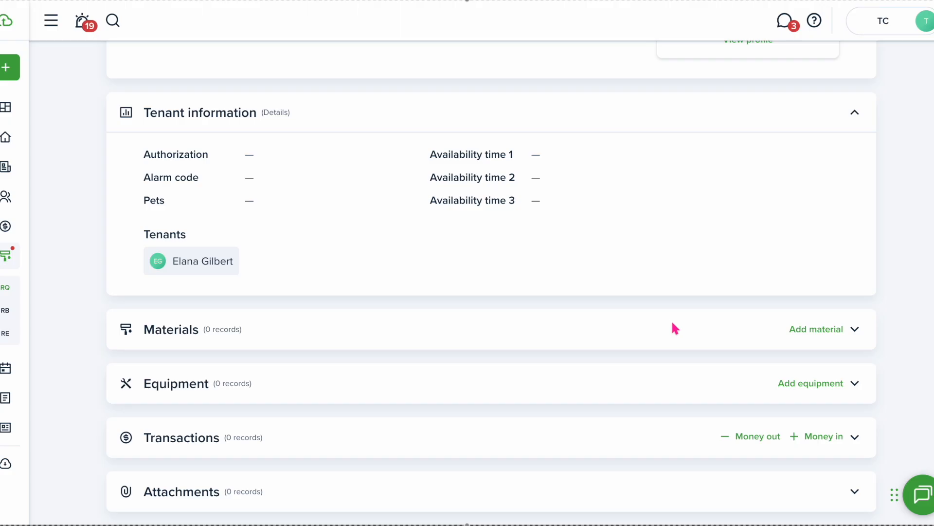
scroll(641, 336, "up", 4)
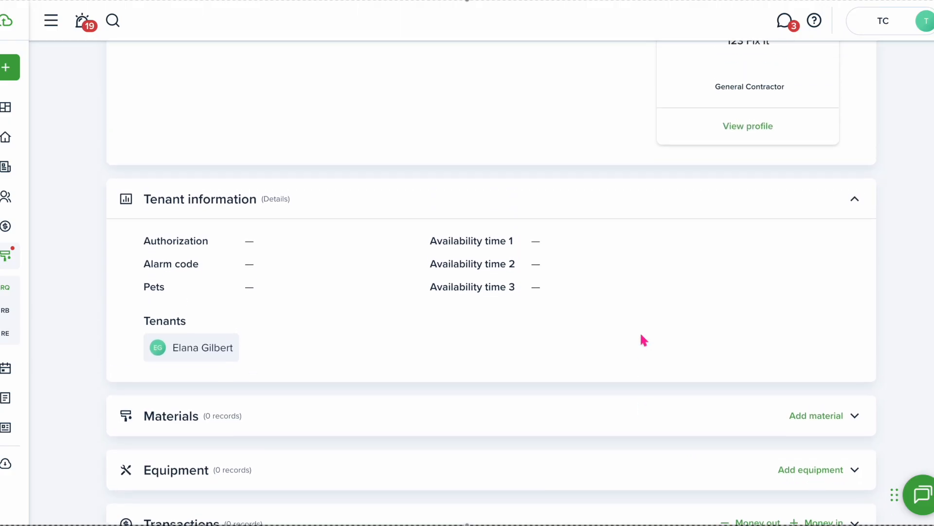
scroll(640, 336, "up", 10)
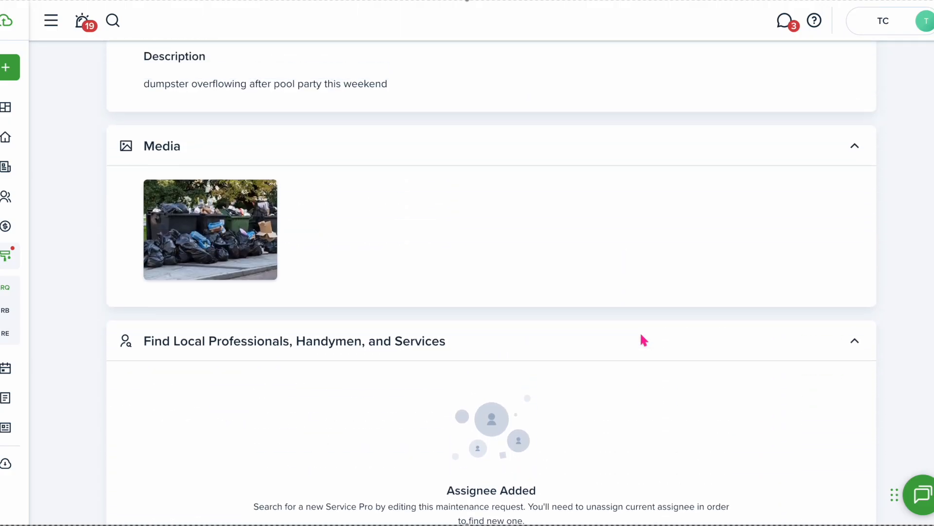
scroll(640, 339, "up", 1)
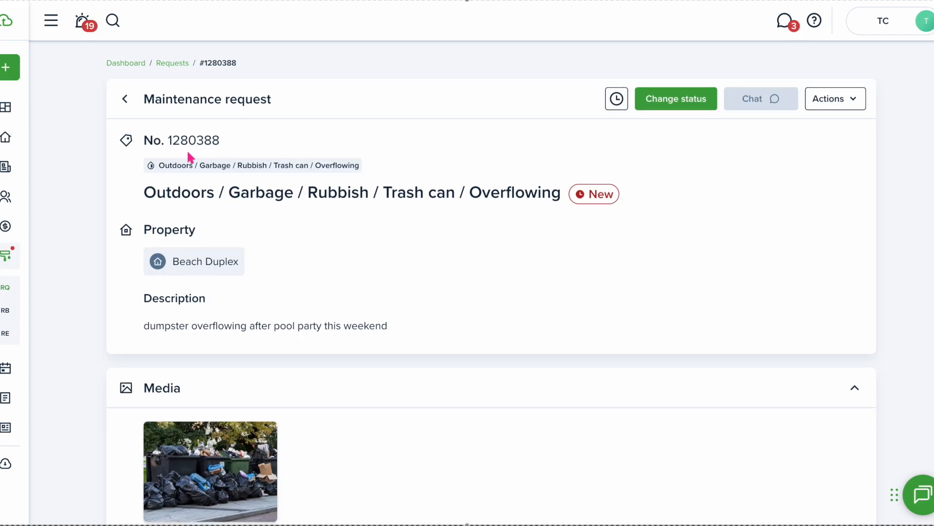
- Return to the requests list and start a new maintenance request of the Advanced request type
left_click(171, 67)
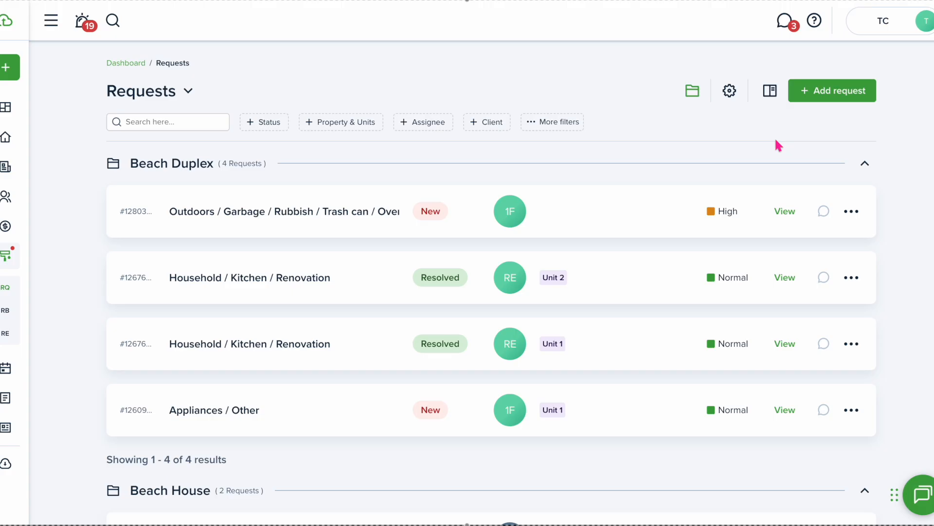
left_click(808, 95)
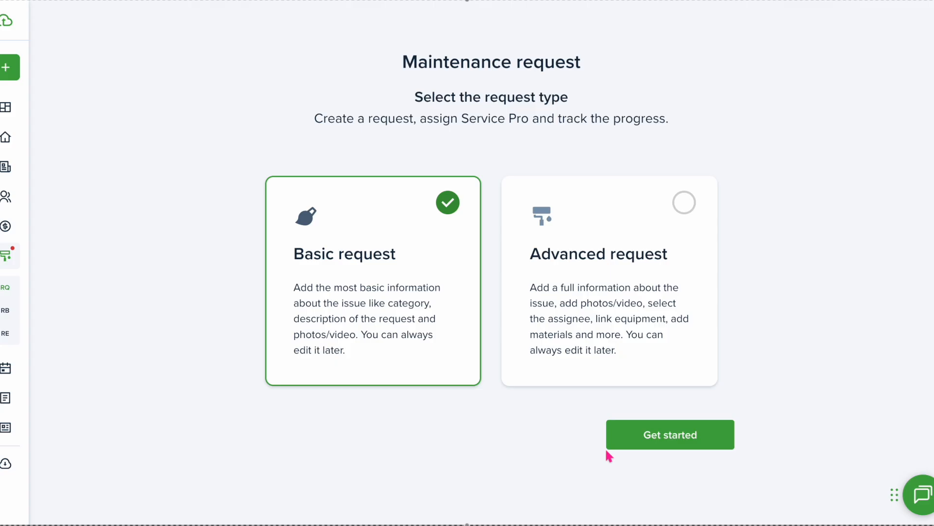
left_click(620, 243)
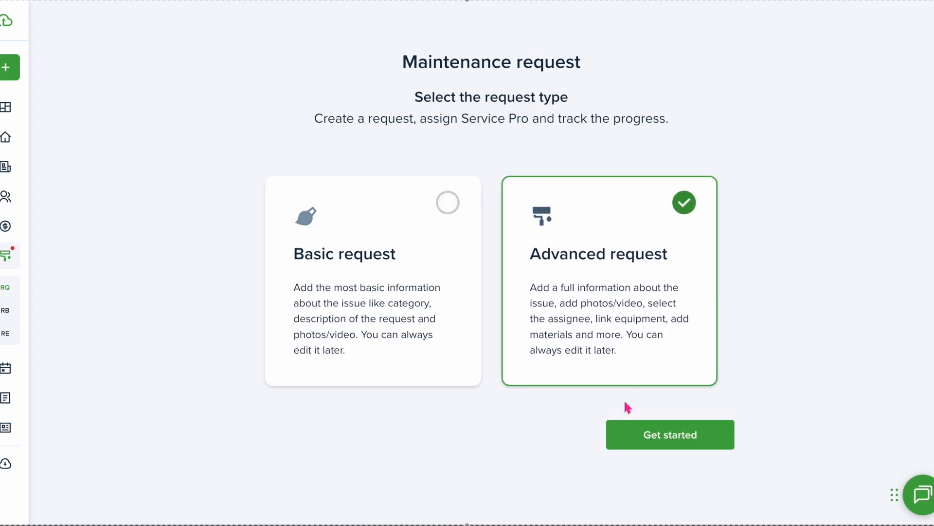
left_click(641, 440)
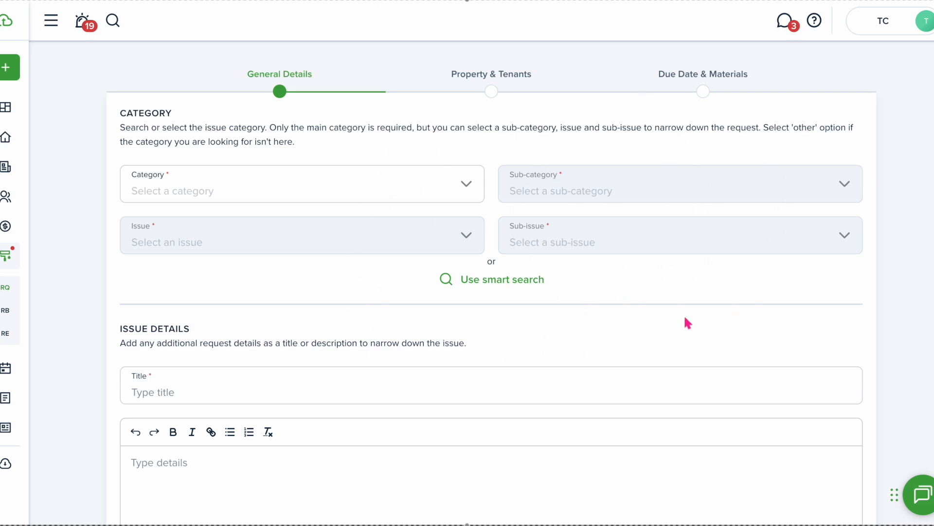
- Categorize the request as Appliances, Dishwasher, Leaking, with Water on the floor as the sub-issue
left_click(421, 195)
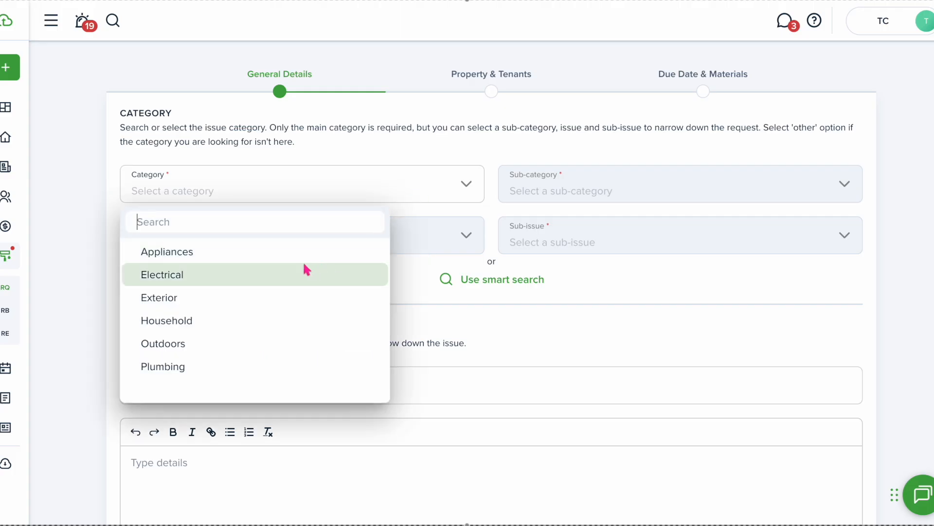
left_click(254, 258)
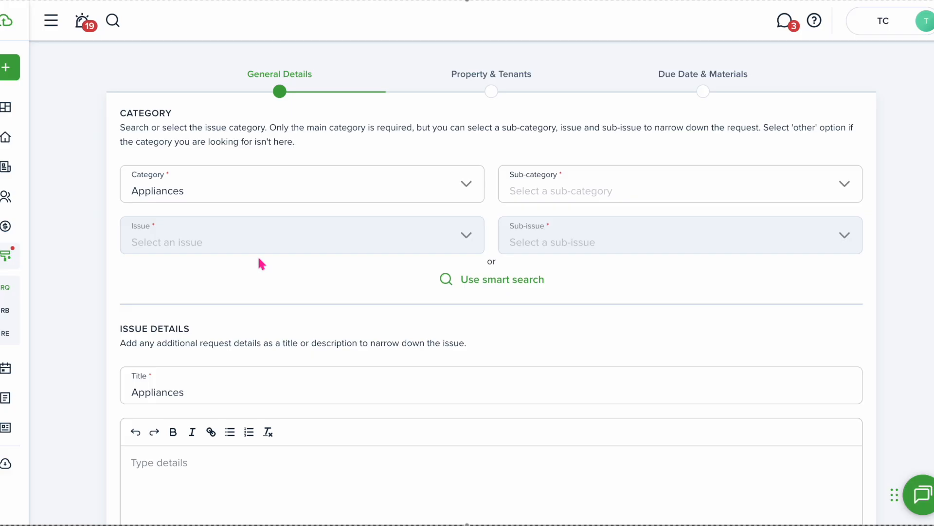
left_click(641, 190)
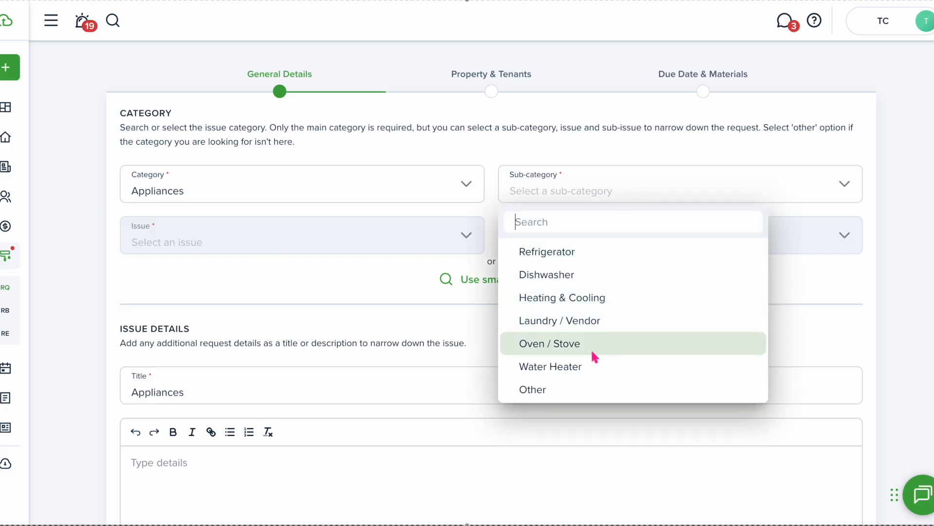
left_click(564, 275)
left_click(321, 243)
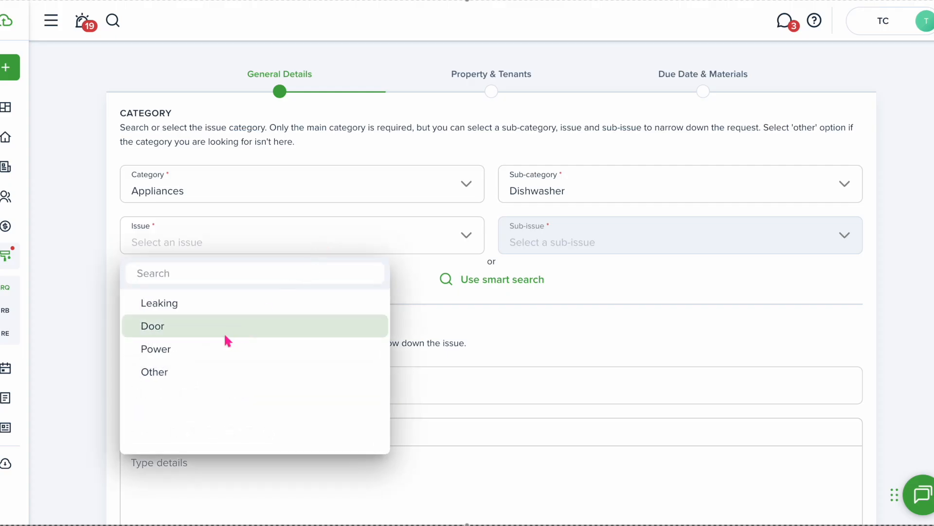
left_click(192, 309)
left_click(623, 226)
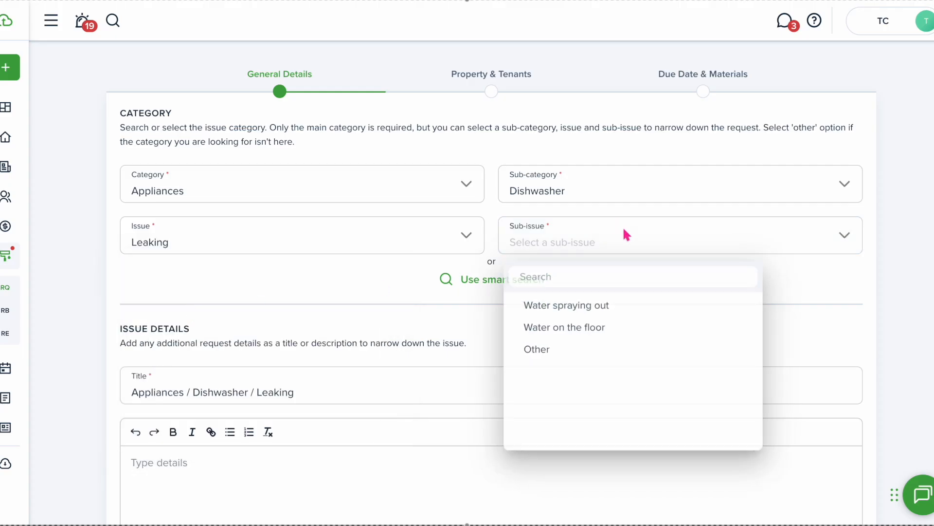
left_click(585, 332)
- Switch the category selection to smart search and browse its list of issues without choosing a different one
left_click(478, 280)
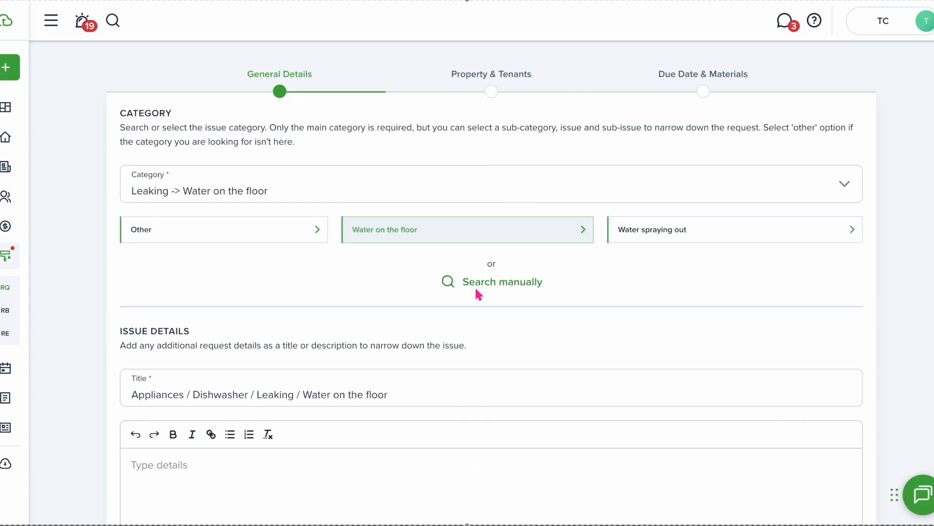
left_click(677, 182)
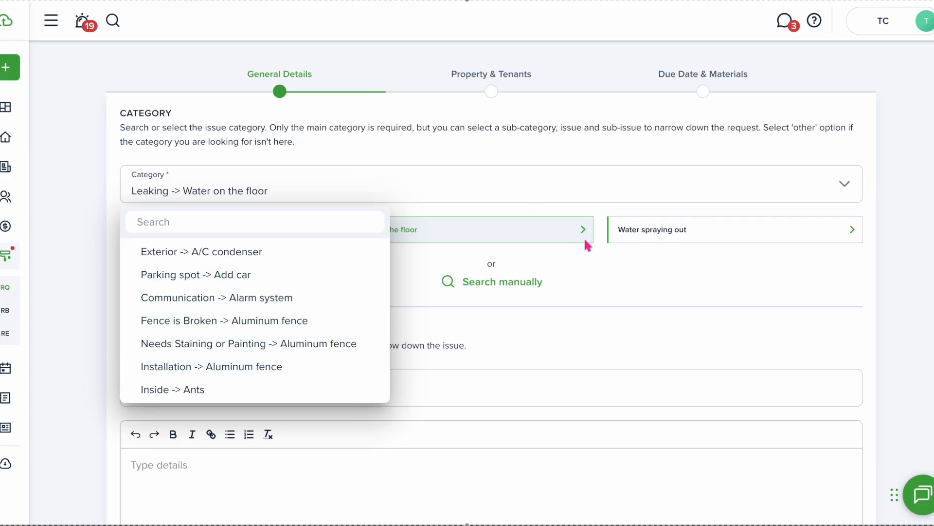
left_click(591, 265)
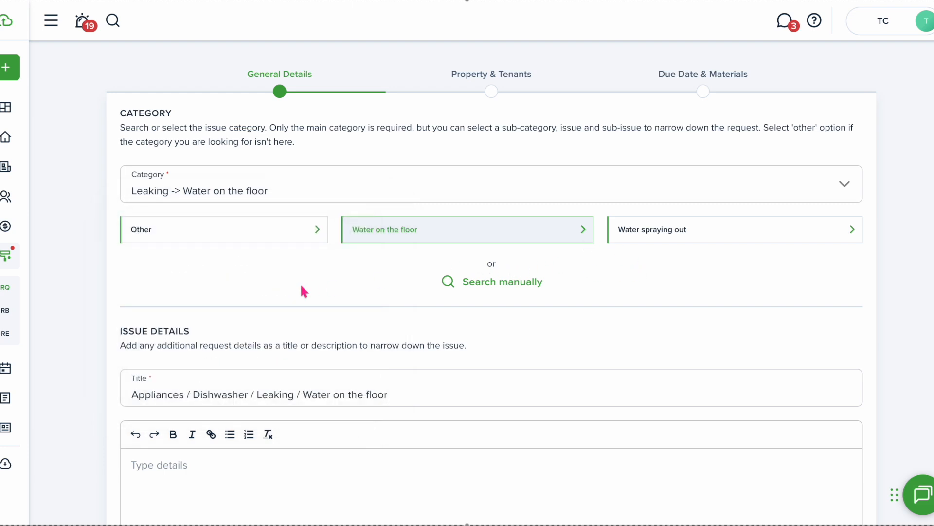
- Describe the issue as "dishwasher overflowing when ran" and attach the photo broken dishwasher.jpg from the Test Files folder
scroll(302, 290, "down", 4)
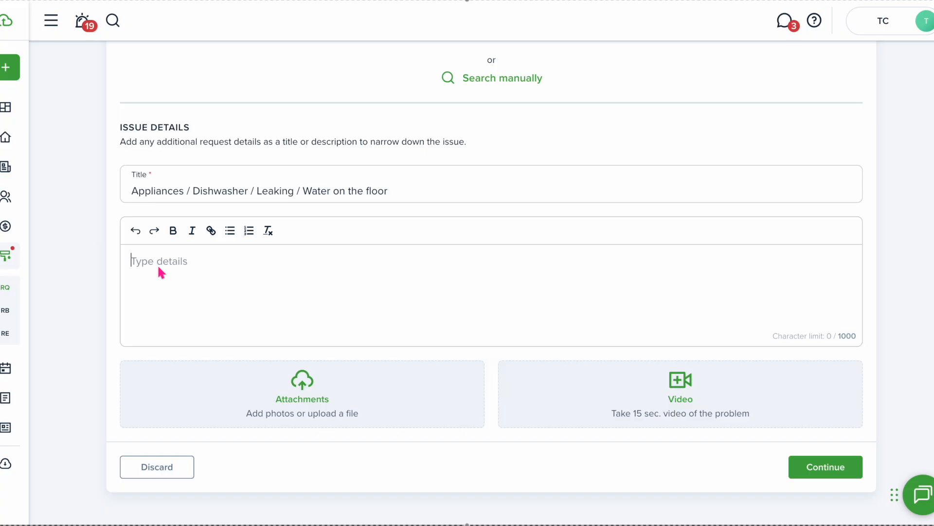
type("dishwasher overflowing when ran")
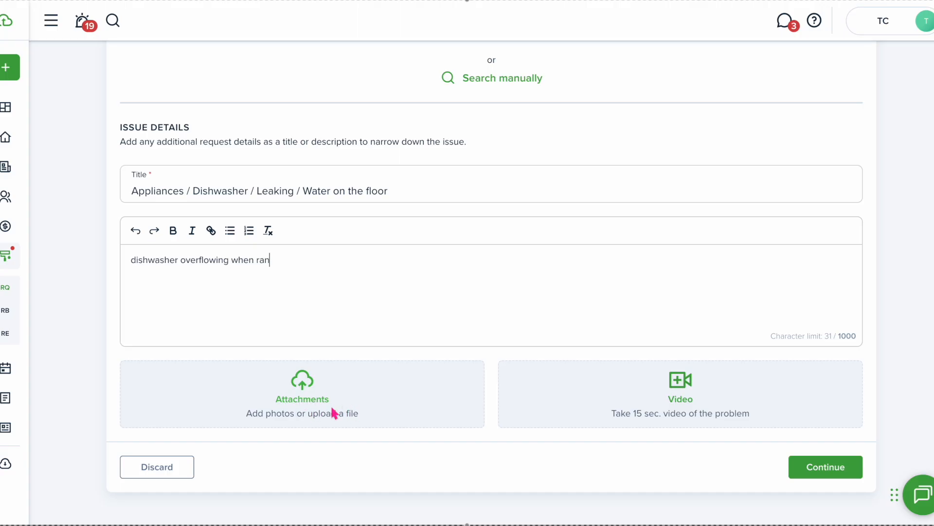
left_click(312, 376)
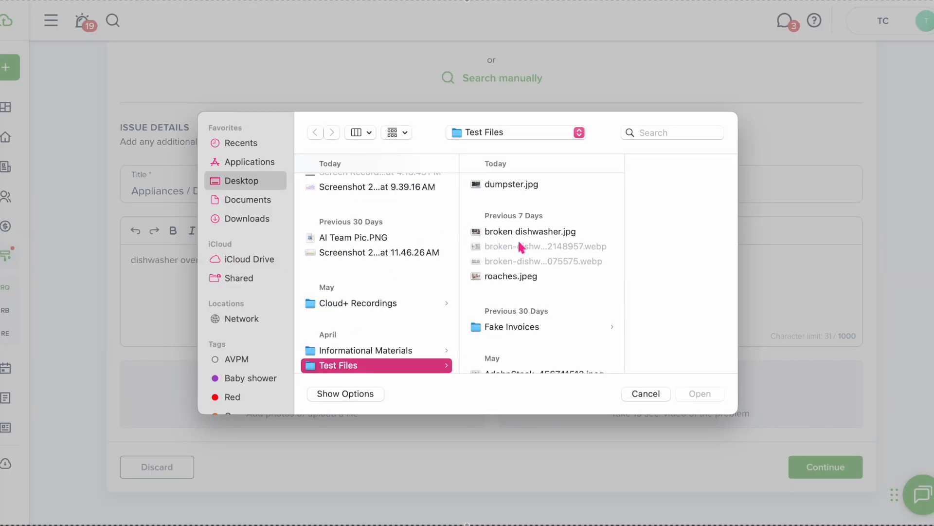
left_click(537, 235)
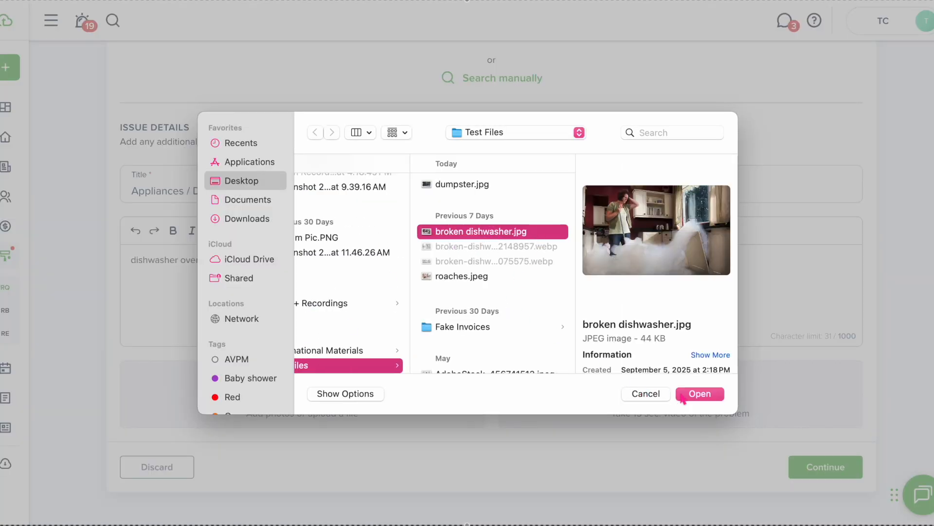
left_click(708, 395)
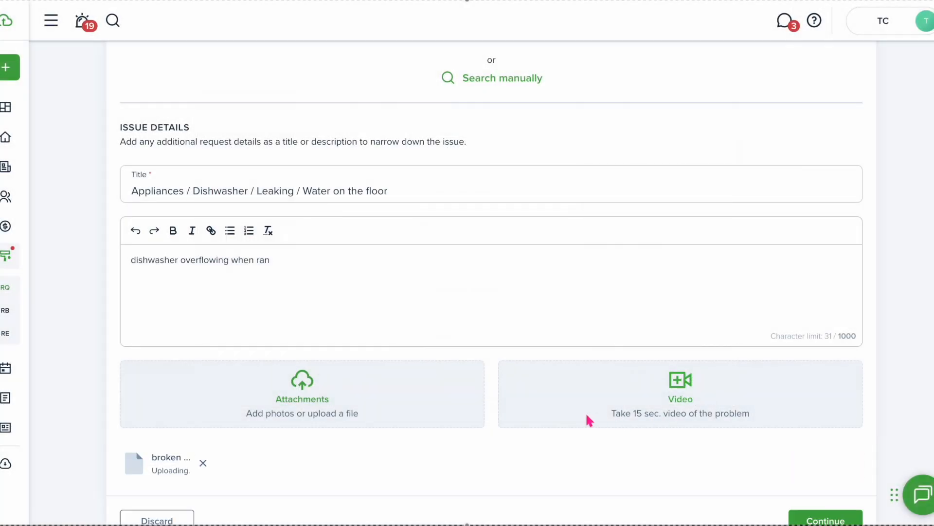
scroll(654, 443, "down", 2)
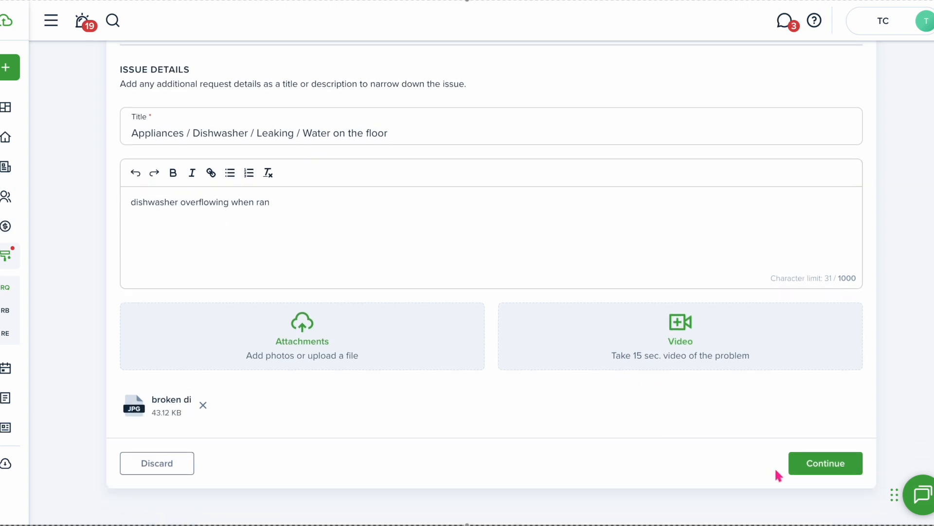
- Continue to the property and tenant details and select Beach House as the request's property
left_click(819, 470)
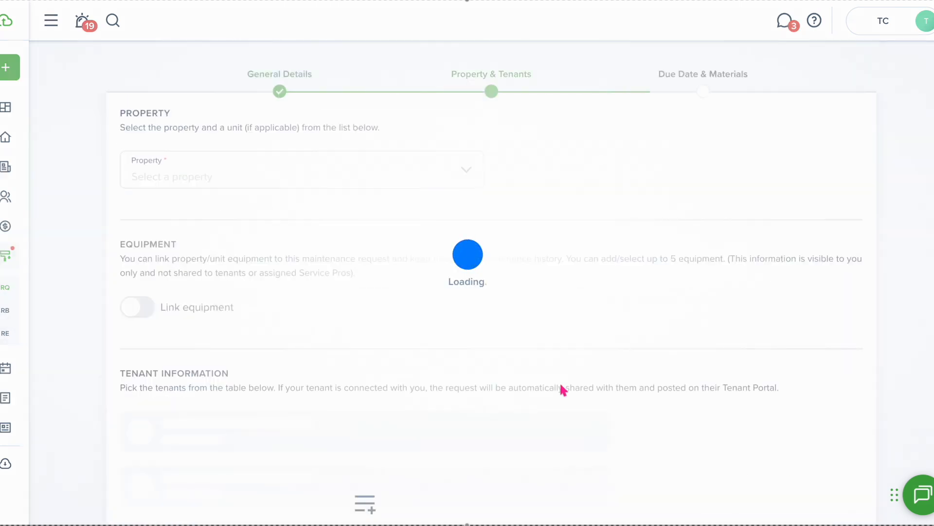
left_click(393, 180)
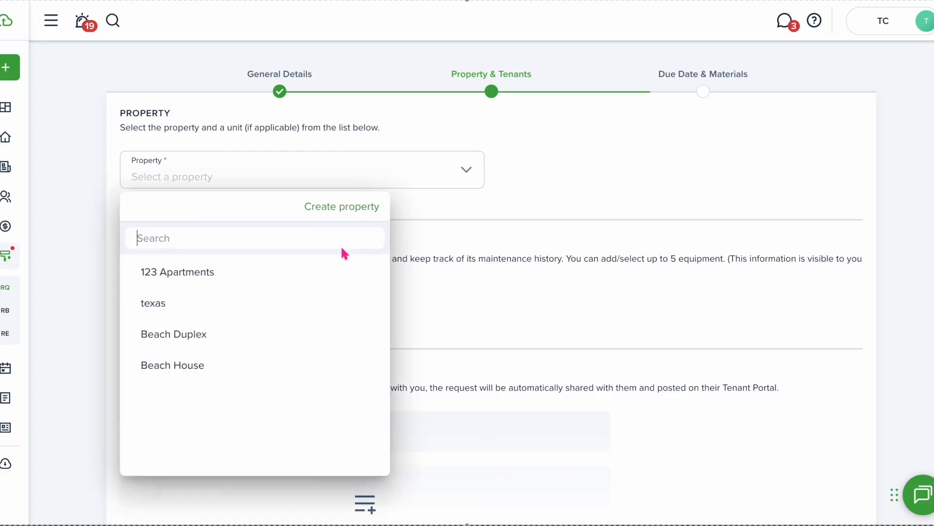
left_click(258, 364)
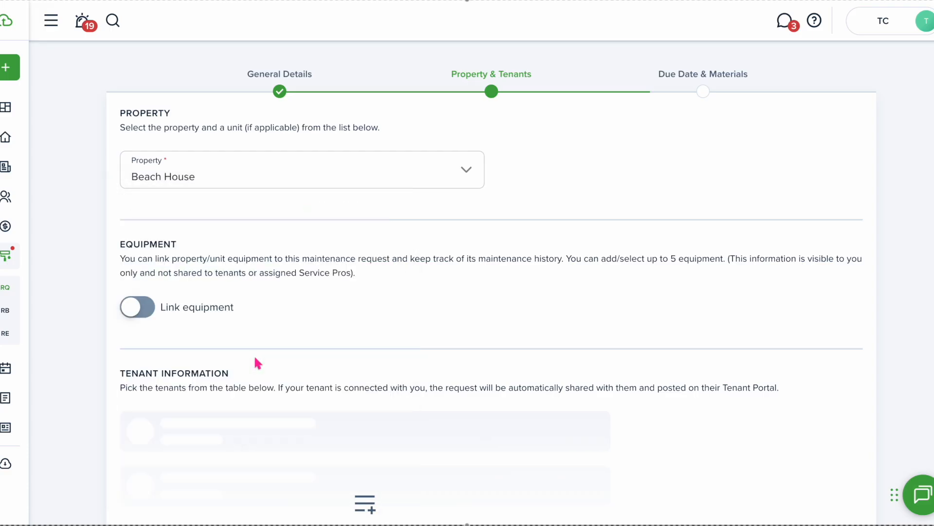
- Turn on equipment linking for the request and start creating a new equipment entry
scroll(299, 303, "down", 2)
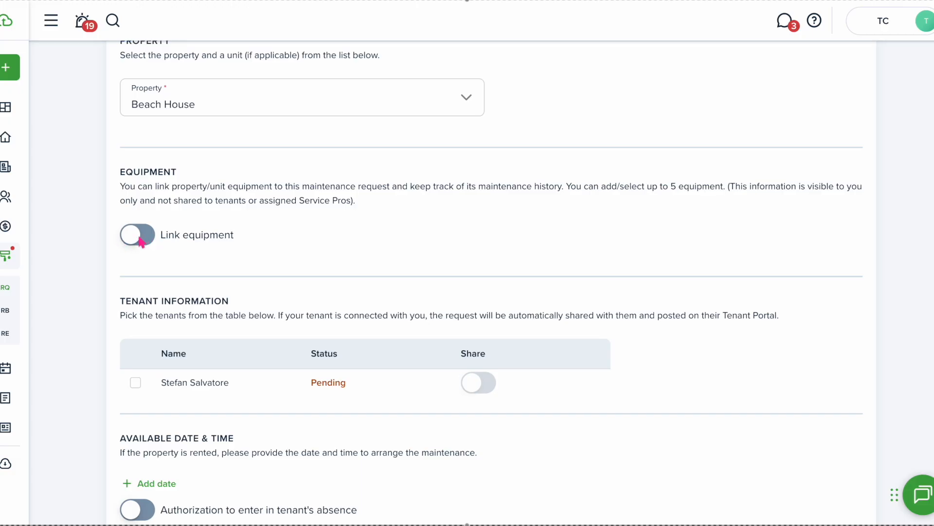
left_click(141, 240)
left_click(426, 280)
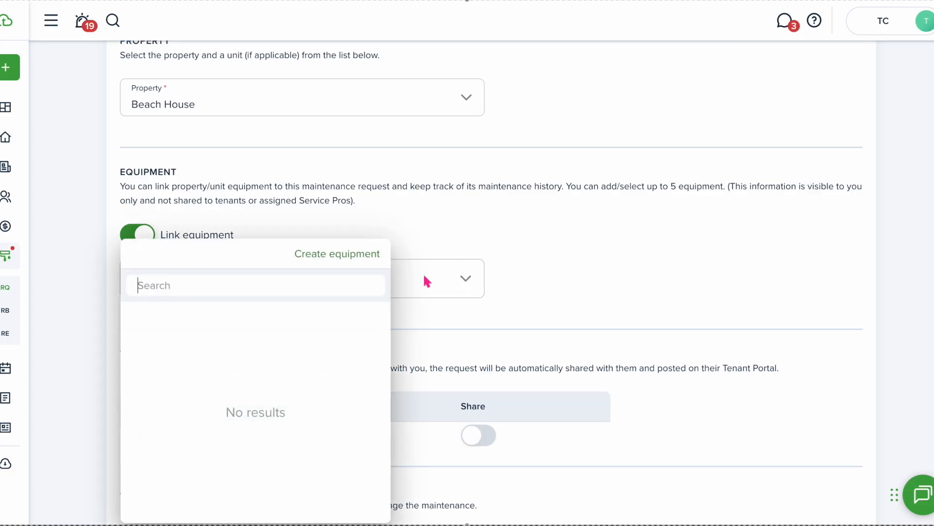
left_click(334, 255)
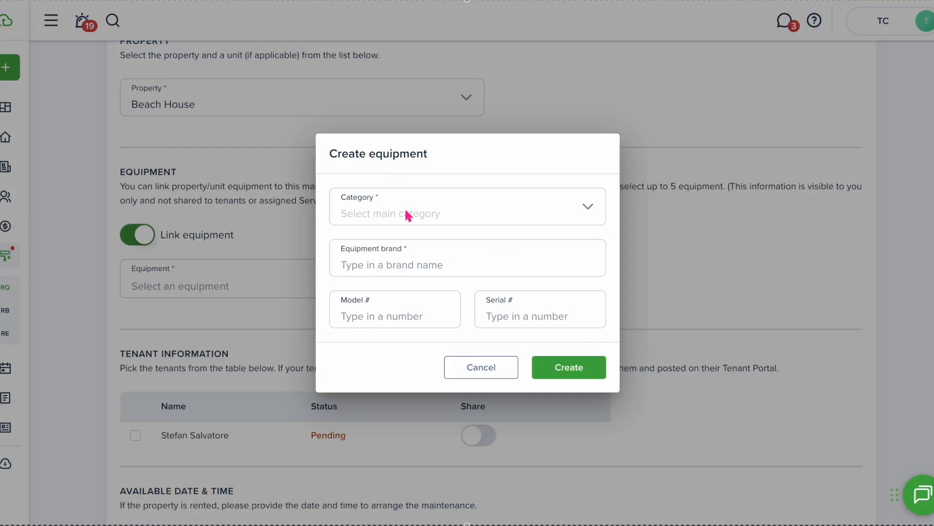
- Create the linked equipment with category Appliance, sub-category Dishwasher and brand Samsung
left_click(404, 209)
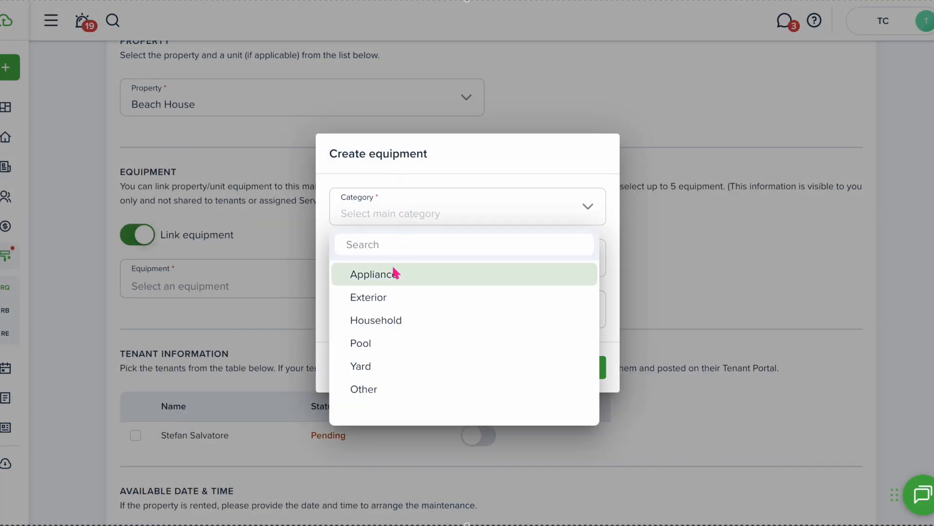
left_click(371, 277)
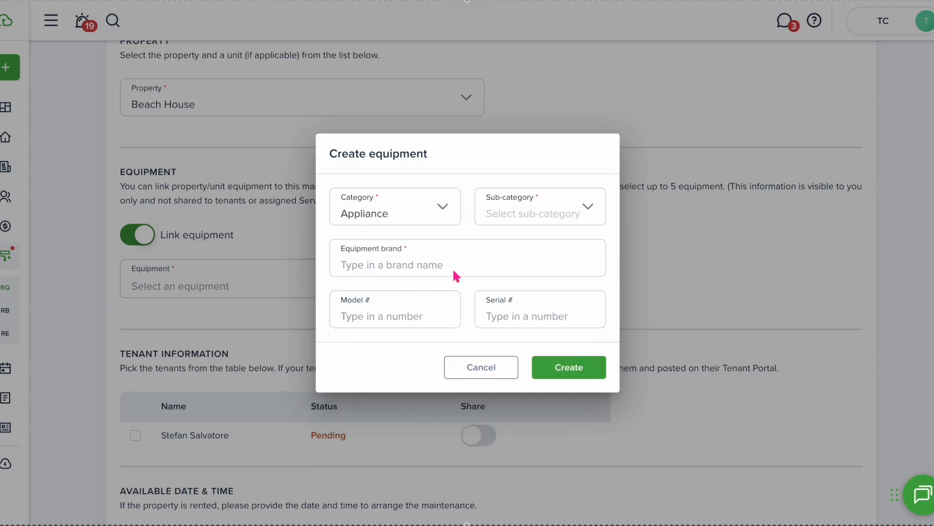
left_click(539, 206)
scroll(530, 376, "down", 3)
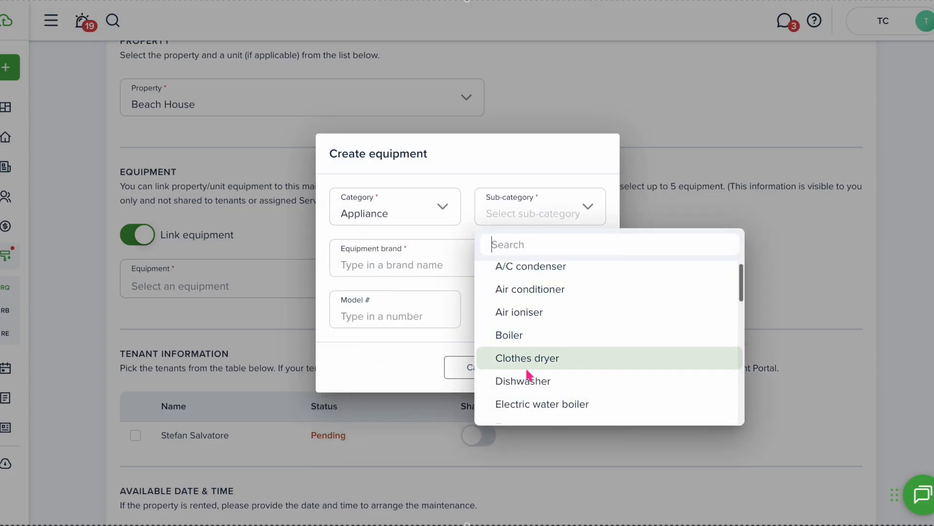
scroll(516, 311, "up", 2)
left_click(521, 301)
left_click(403, 267)
type("S")
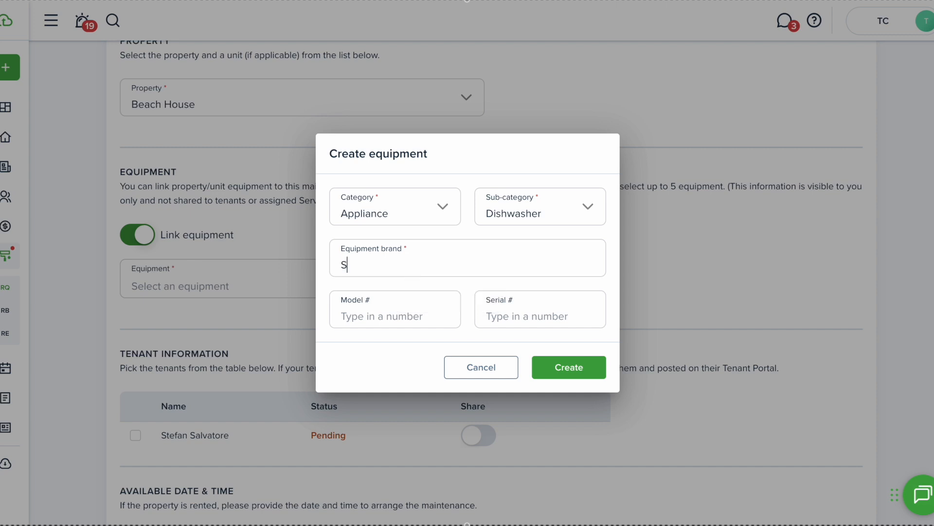
type("amsun")
left_click(567, 370)
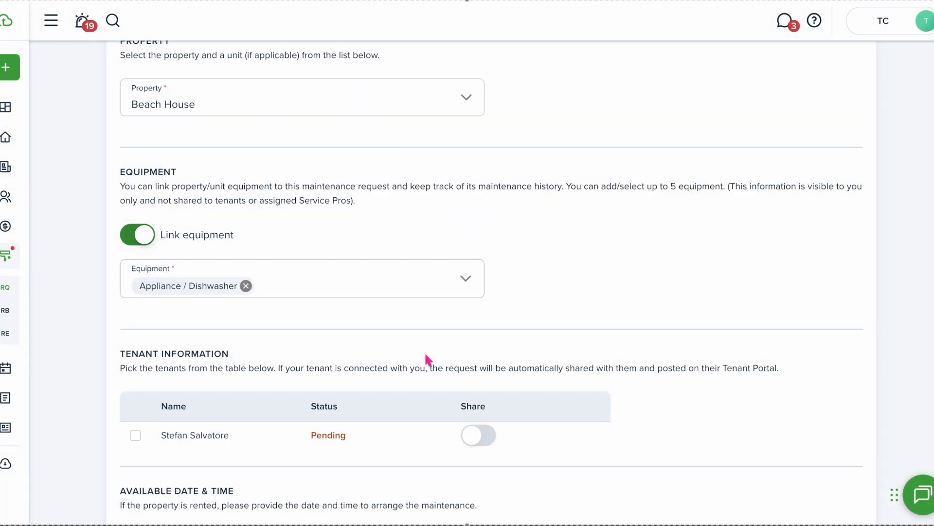
- Include the listed tenant with sharing on, and add 09/12/2025, 8am - 12pm as the available date and time
scroll(426, 359, "down", 3)
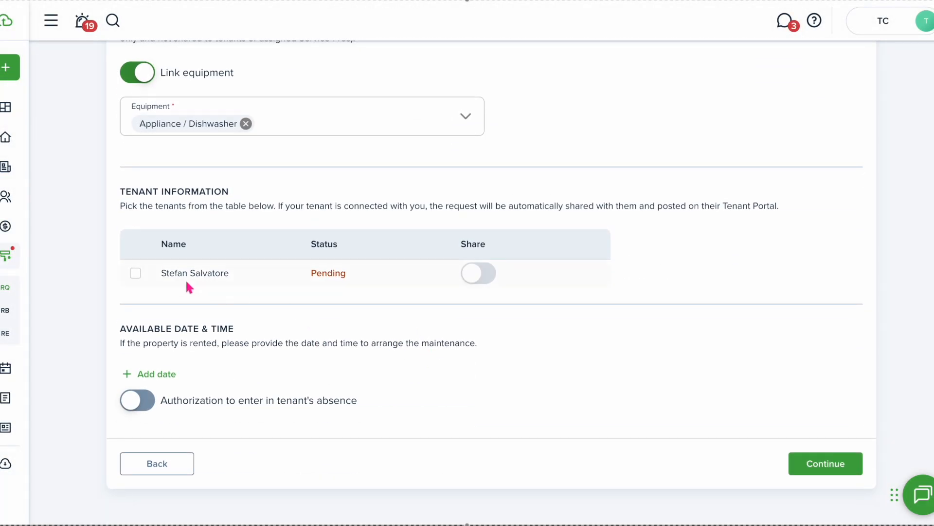
left_click(137, 275)
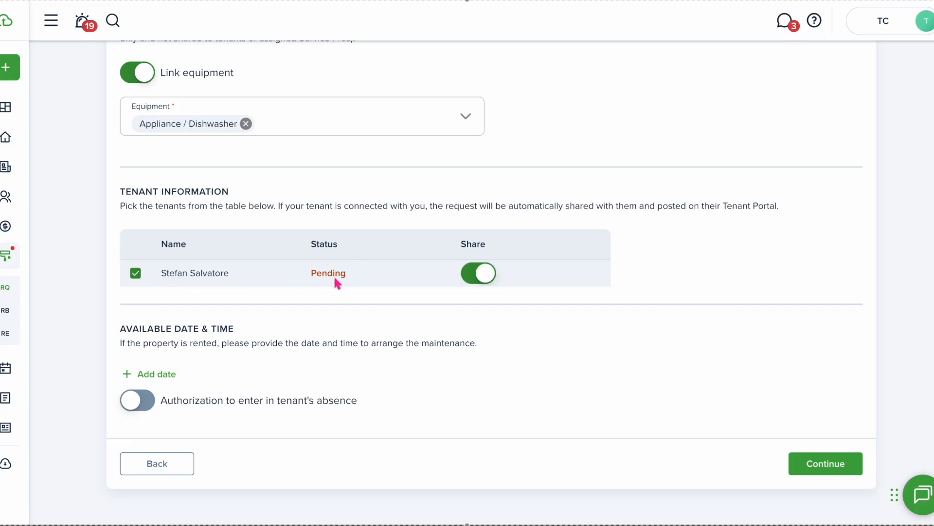
left_click(158, 374)
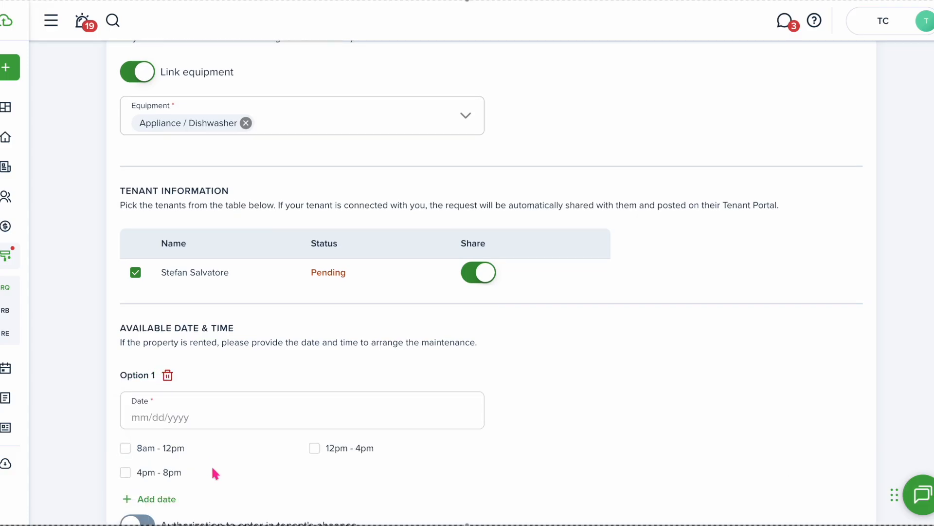
scroll(211, 465, "down", 2)
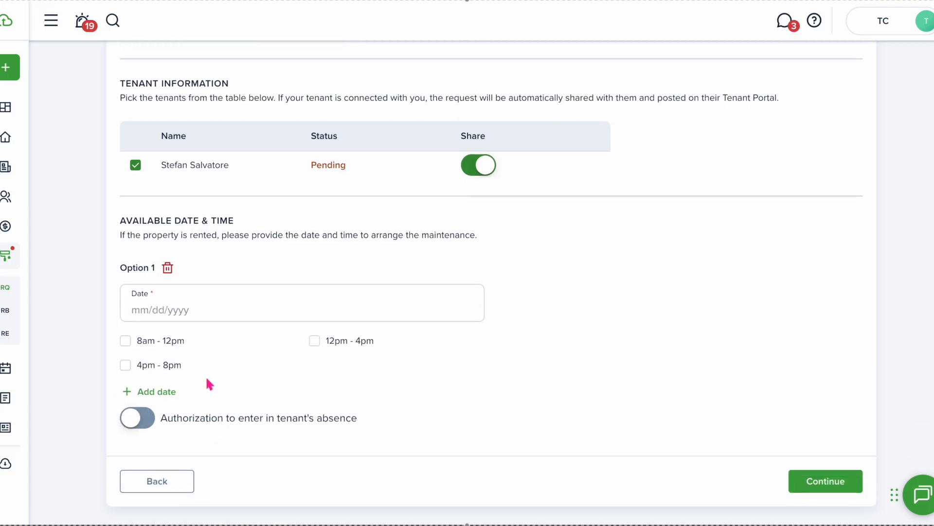
left_click(170, 315)
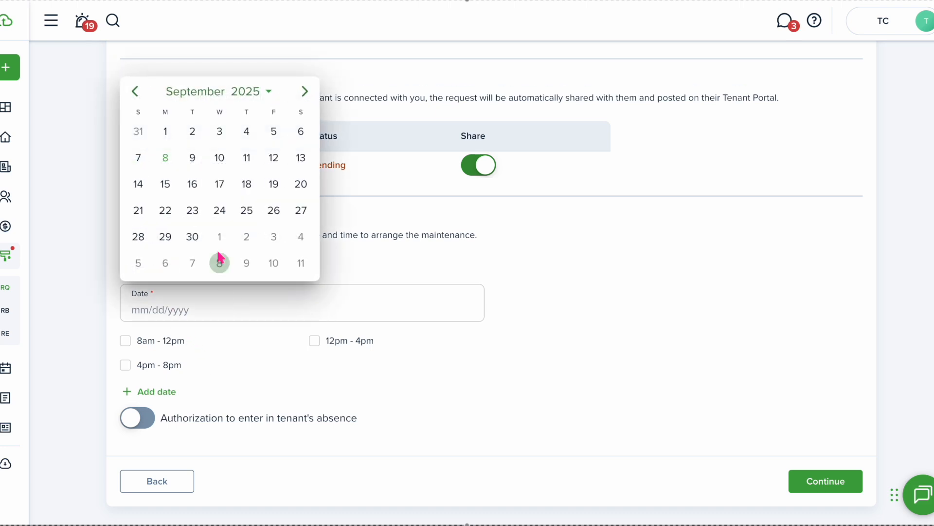
left_click(272, 160)
left_click(126, 342)
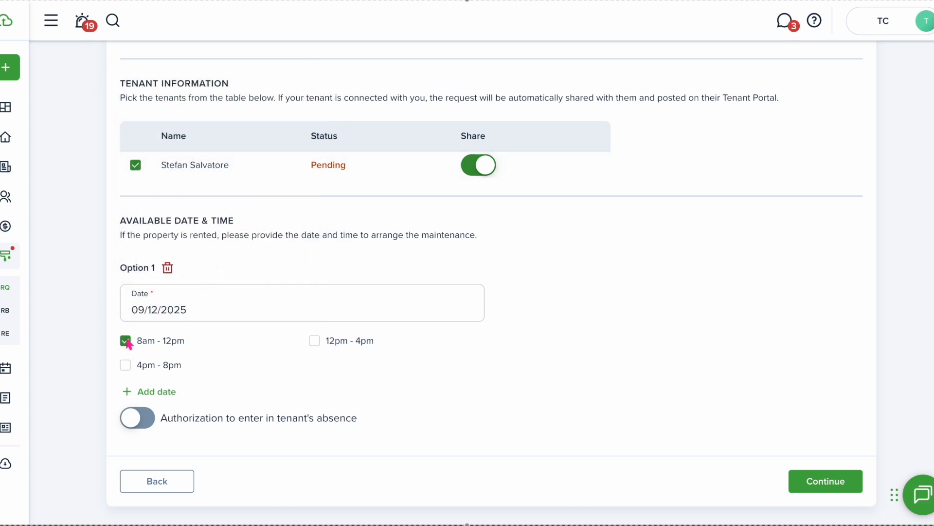
- Authorize entry in the tenant's absence and continue to the due date and materials details
left_click(142, 425)
scroll(138, 425, "down", 2)
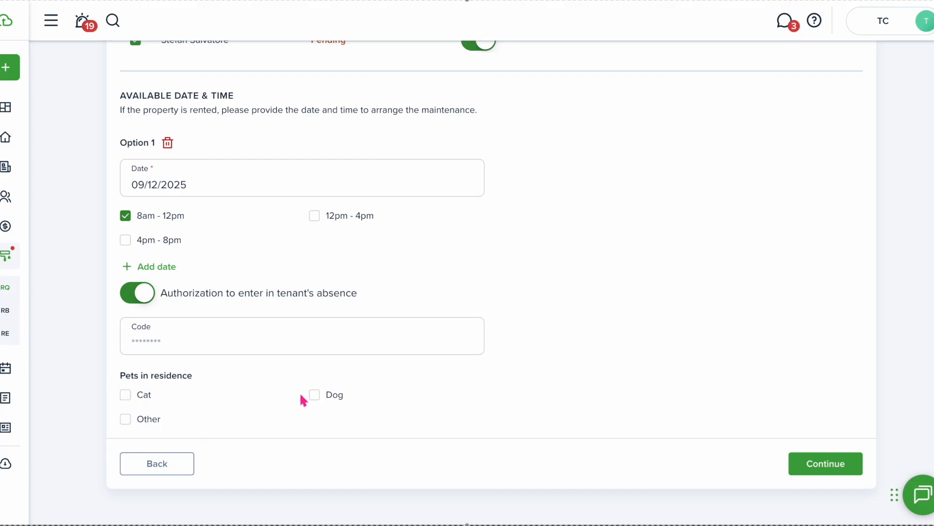
left_click(823, 465)
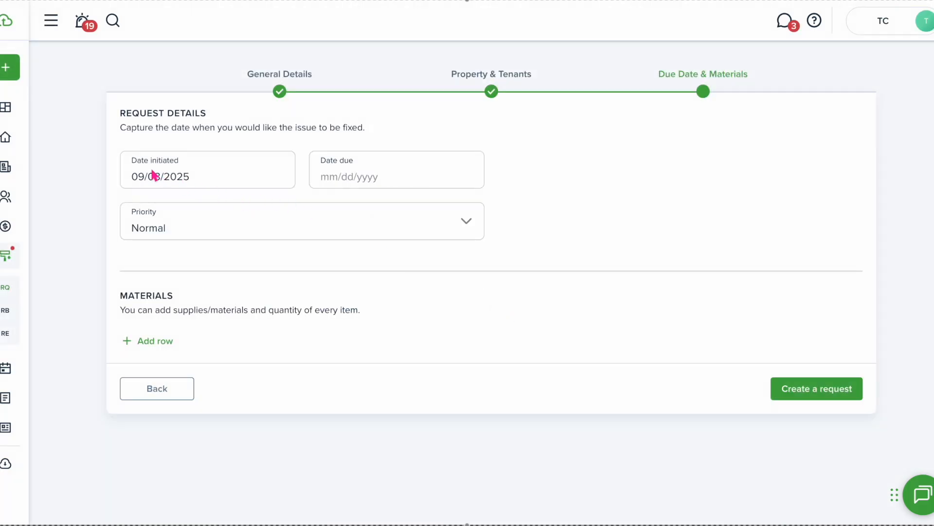
- Set the request's due date to 09/12/2025 and its priority to High
left_click(359, 182)
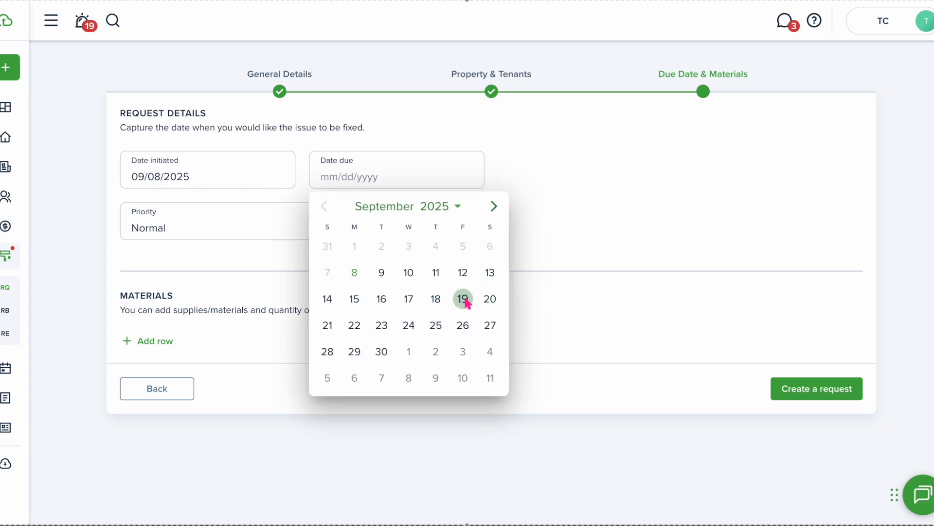
left_click(463, 273)
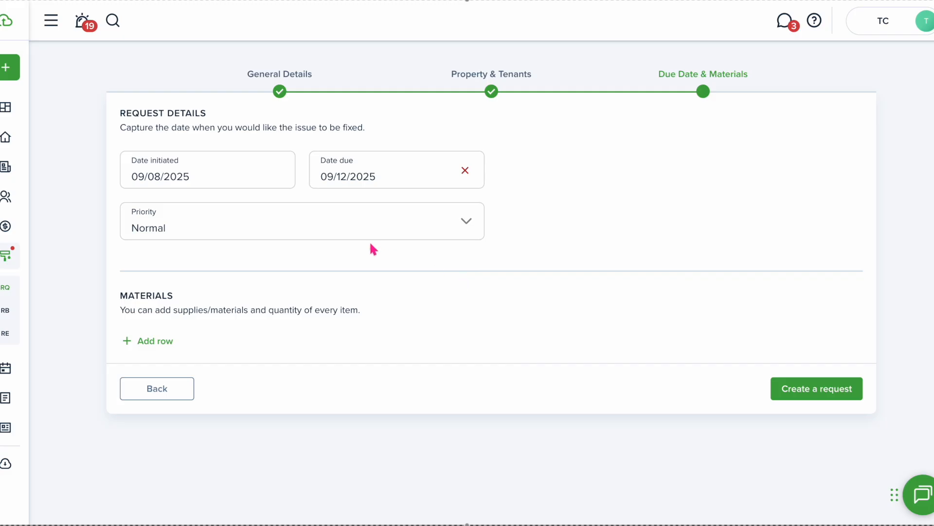
left_click(345, 231)
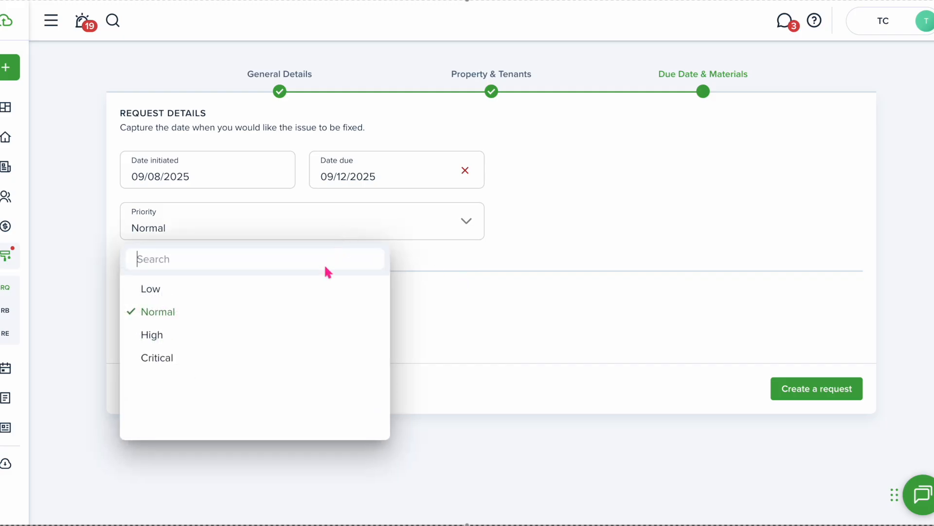
left_click(297, 341)
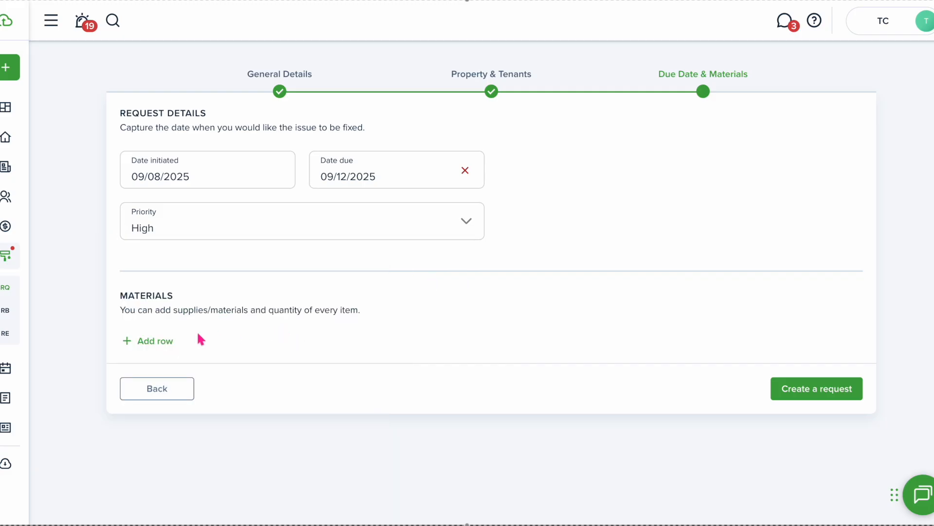
- Add a material row for solenoid and create the maintenance request
left_click(157, 340)
left_click(180, 355)
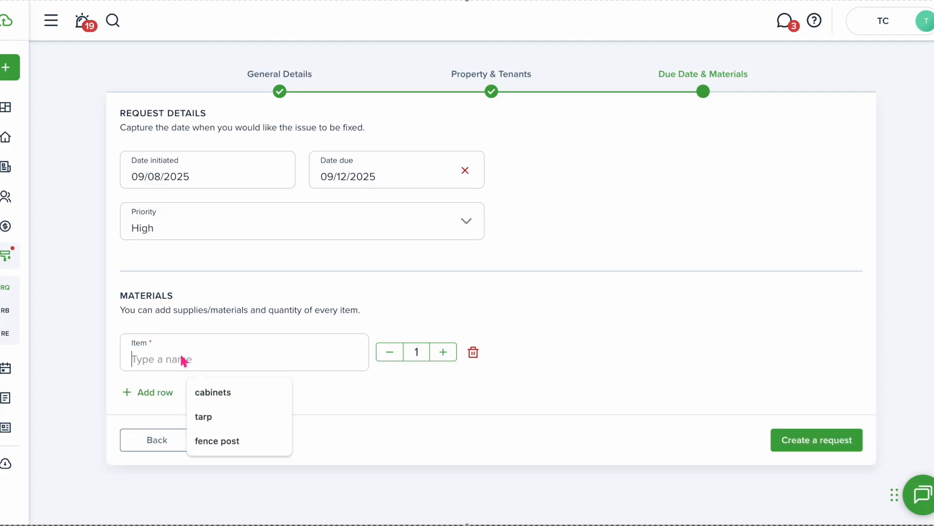
type("solenoid")
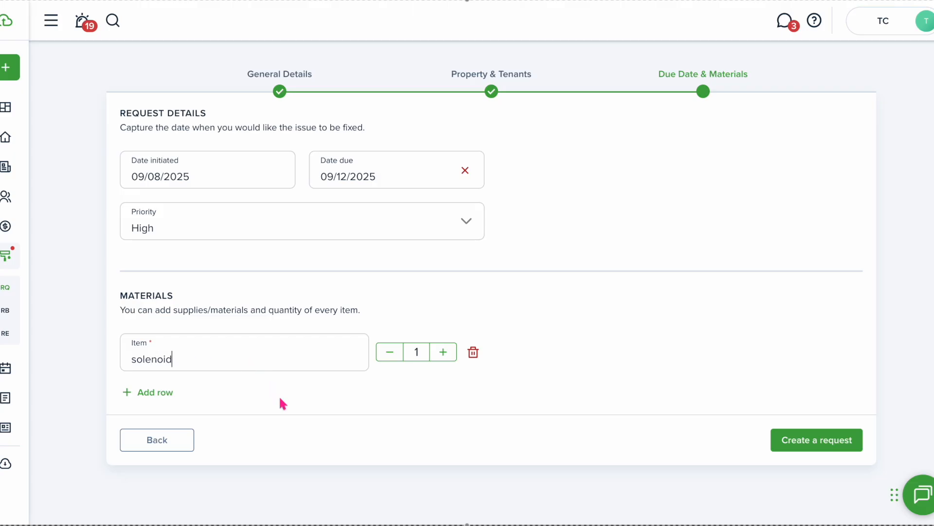
left_click(808, 440)
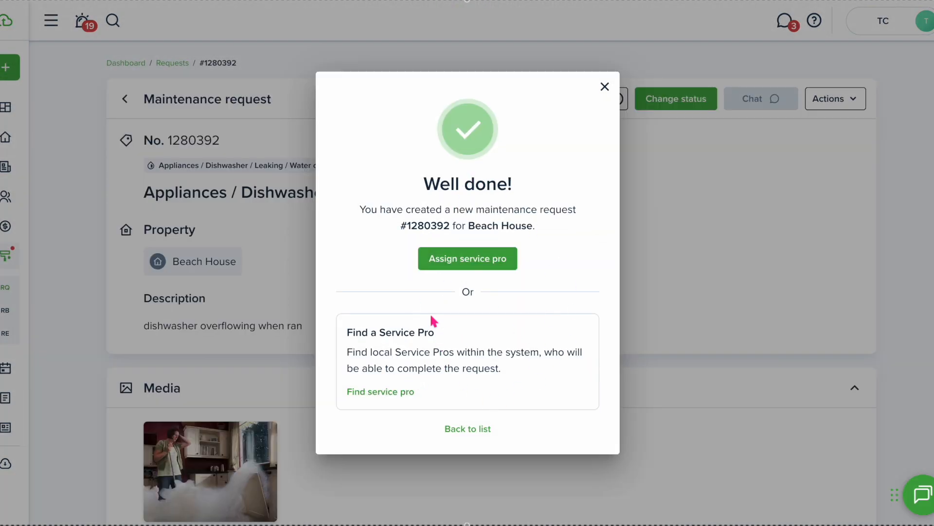
- Assign the service pro 123 Fix It to the new maintenance request, leaving dashboard sharing off
left_click(492, 262)
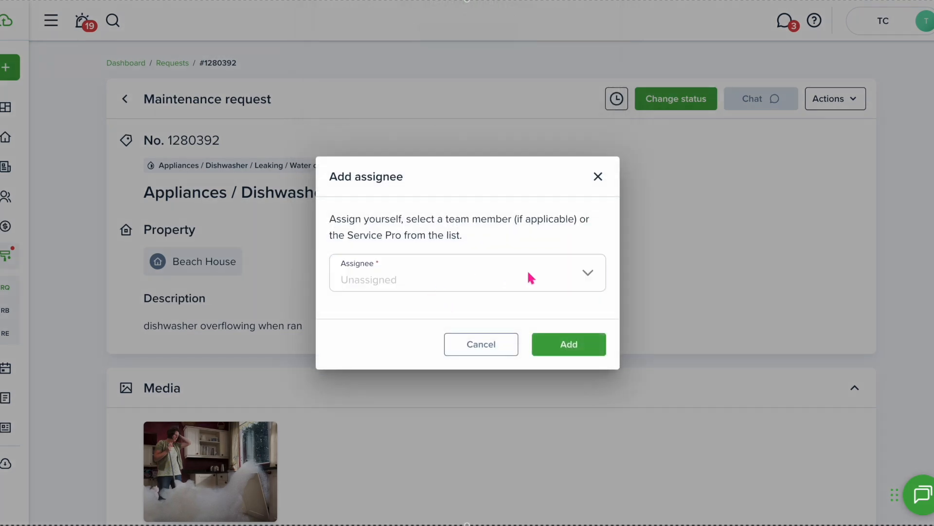
left_click(581, 278)
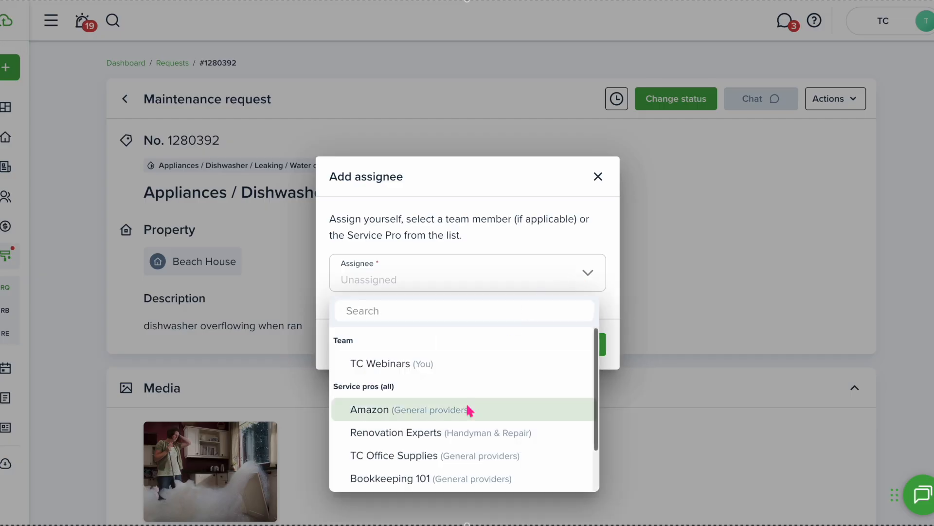
scroll(469, 411, "down", 2)
left_click(374, 489)
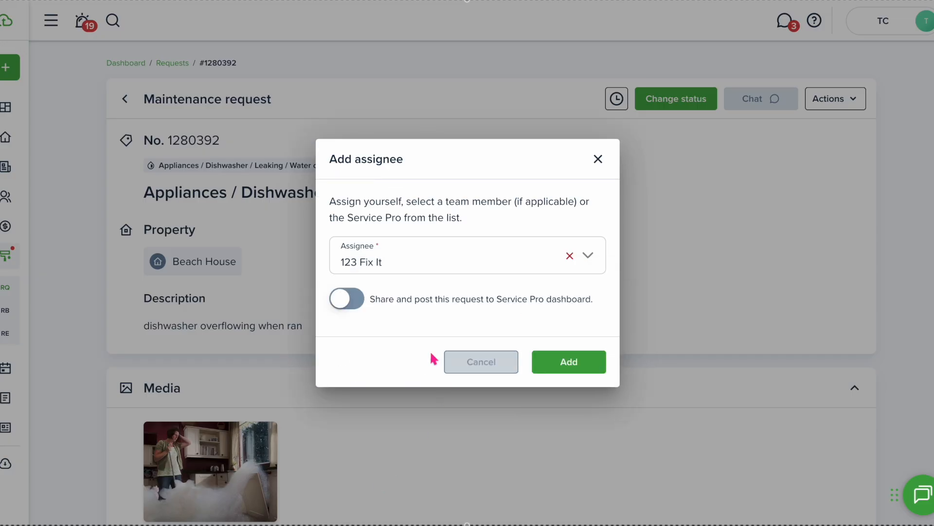
left_click(567, 363)
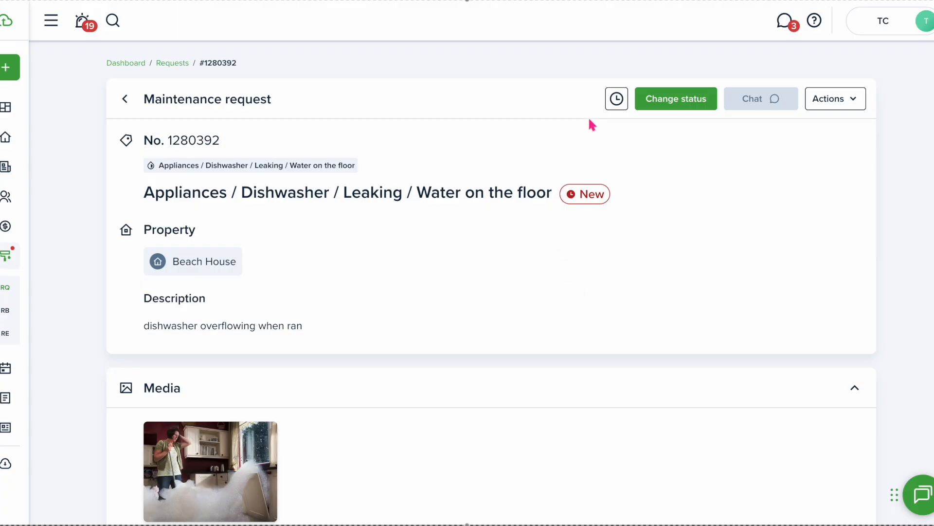
- Review the activity entries in the maintenance request's timeline and return to the request
left_click(616, 100)
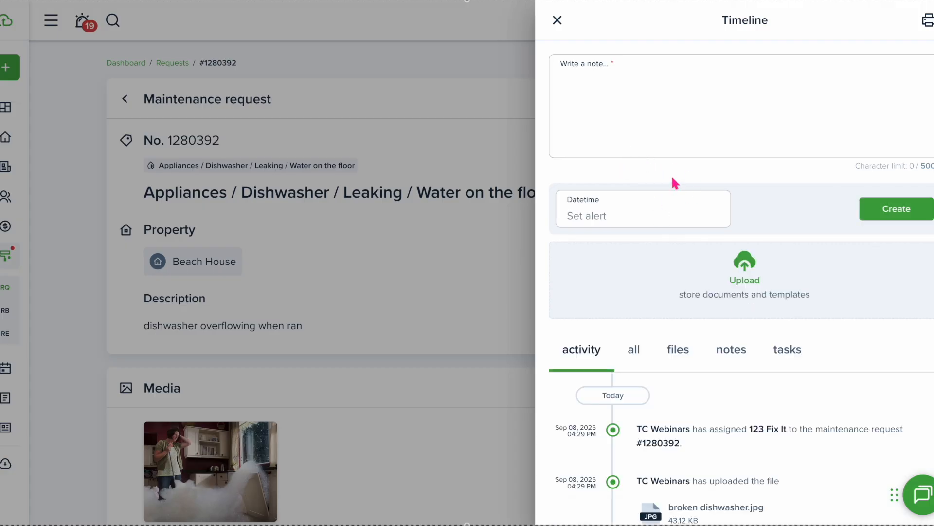
scroll(674, 180, "down", 2)
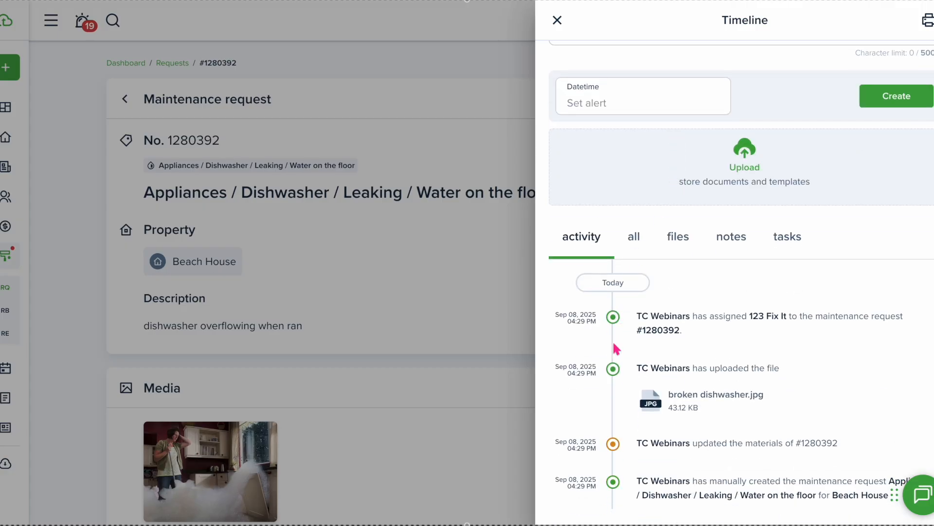
scroll(617, 373, "up", 2)
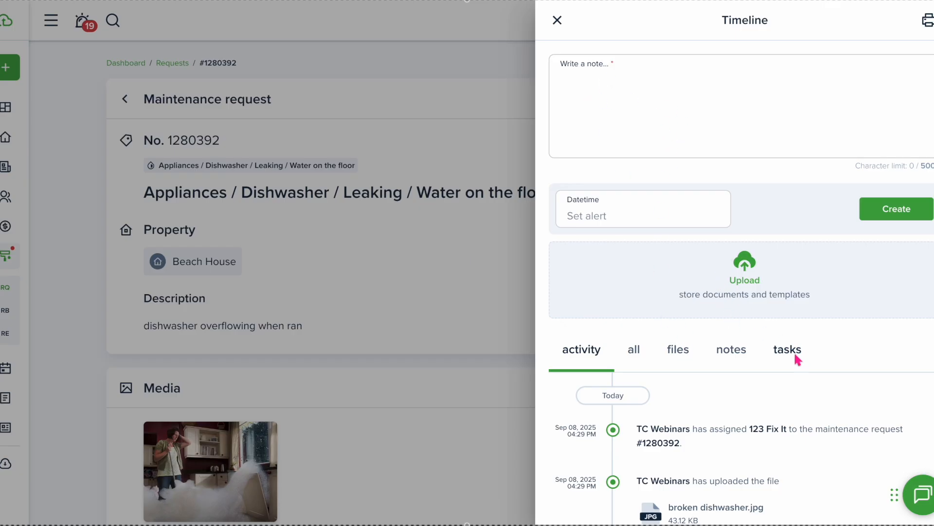
left_click(557, 20)
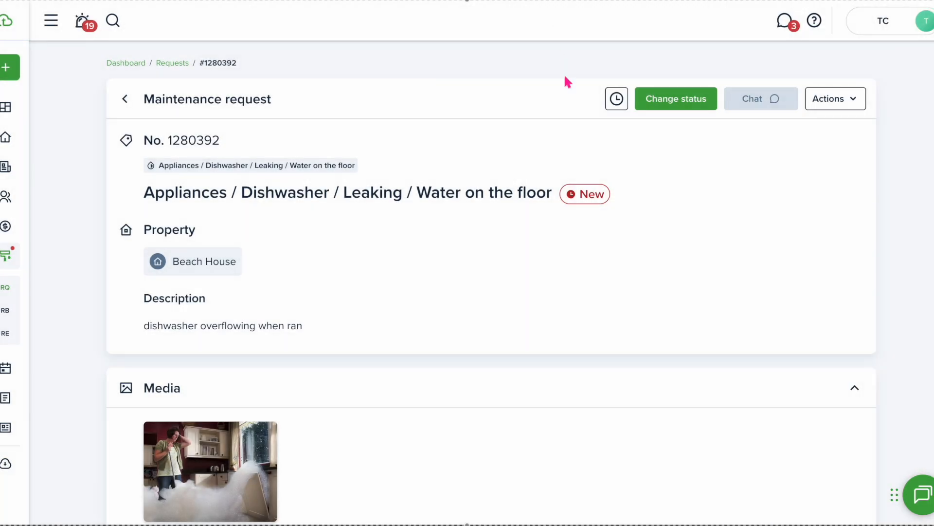
- Change the maintenance request's status to In progress and dismiss the notification
left_click(665, 102)
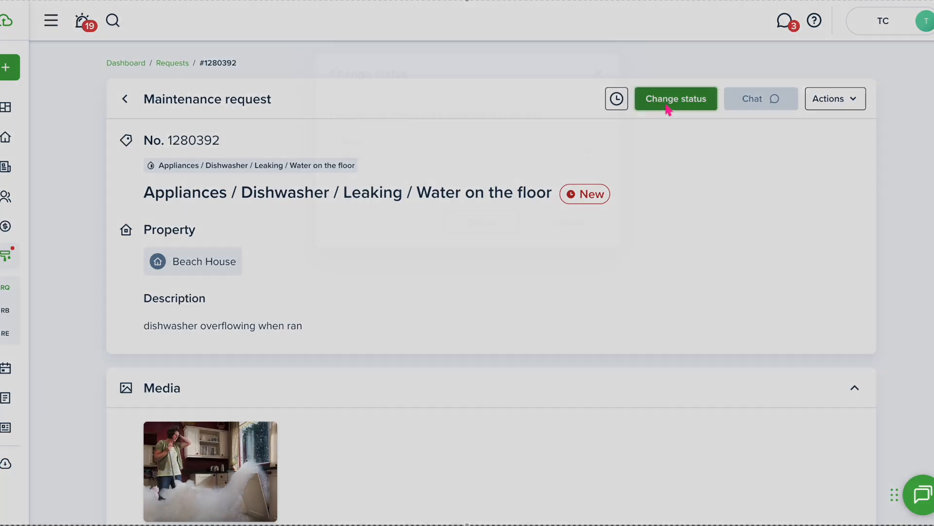
left_click(562, 255)
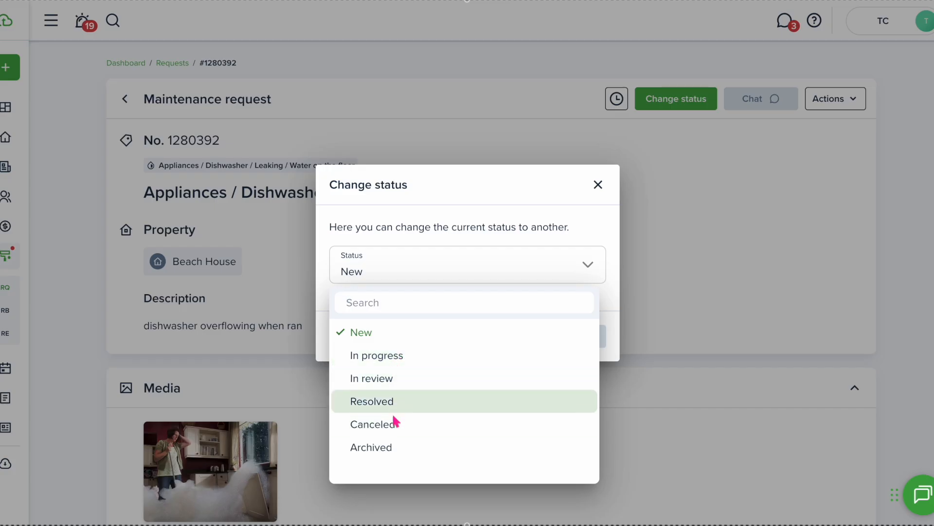
left_click(440, 346)
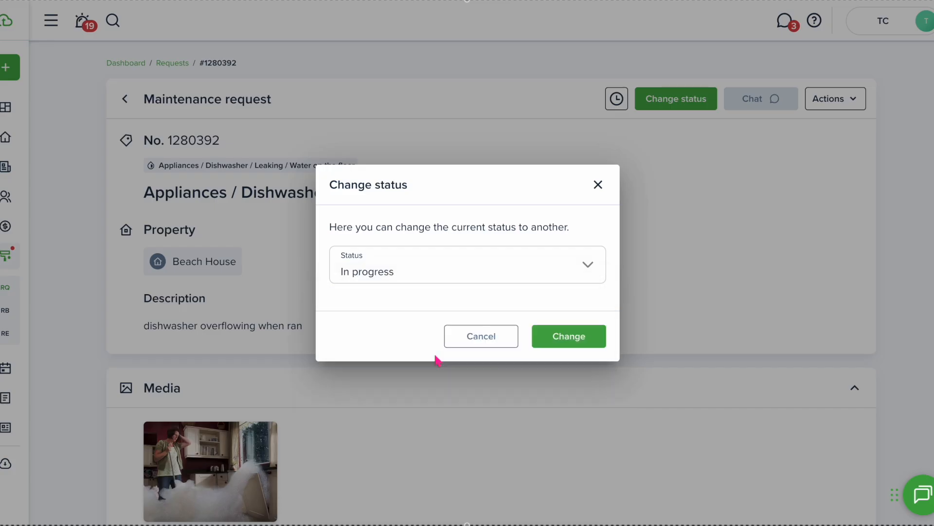
left_click(578, 337)
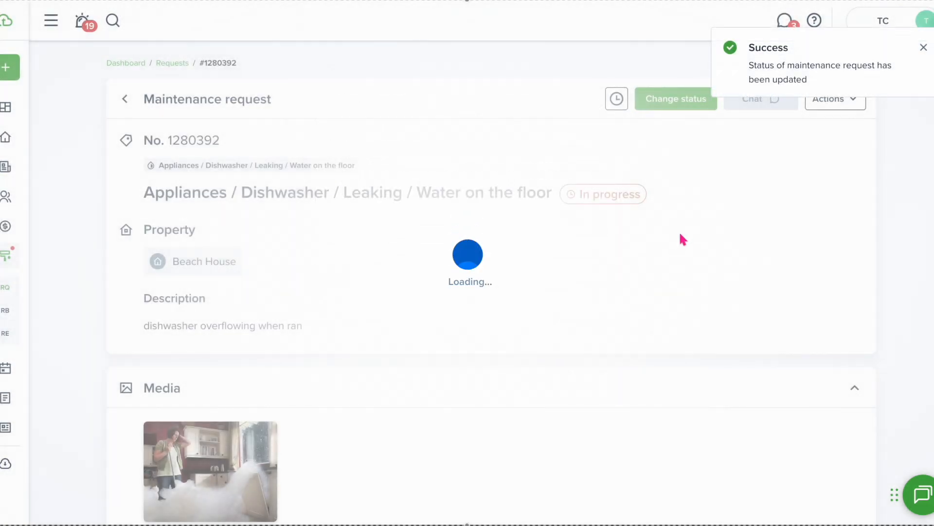
left_click(923, 49)
- Check the chat availability hint and the request's editable issue details, leaving the edit form without saving
mouse_move(763, 101)
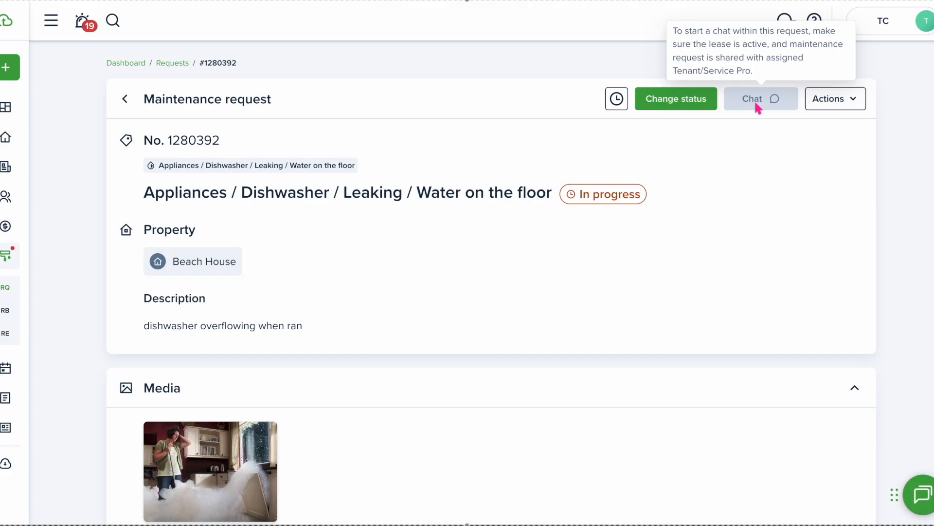
left_click(841, 101)
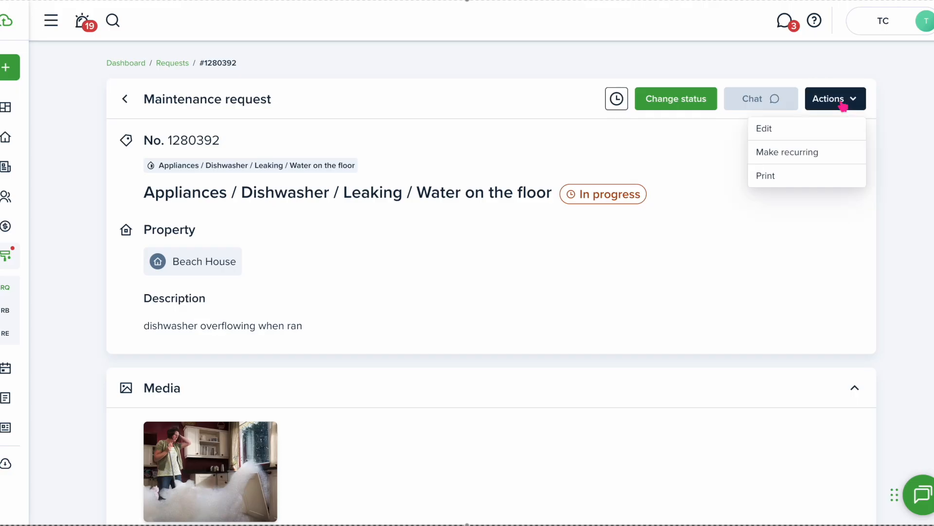
left_click(784, 123)
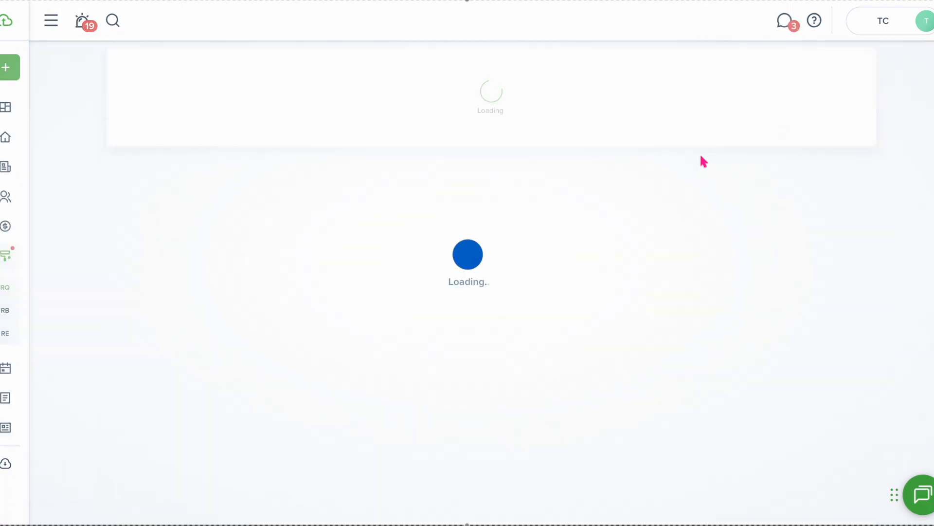
scroll(351, 293, "down", 4)
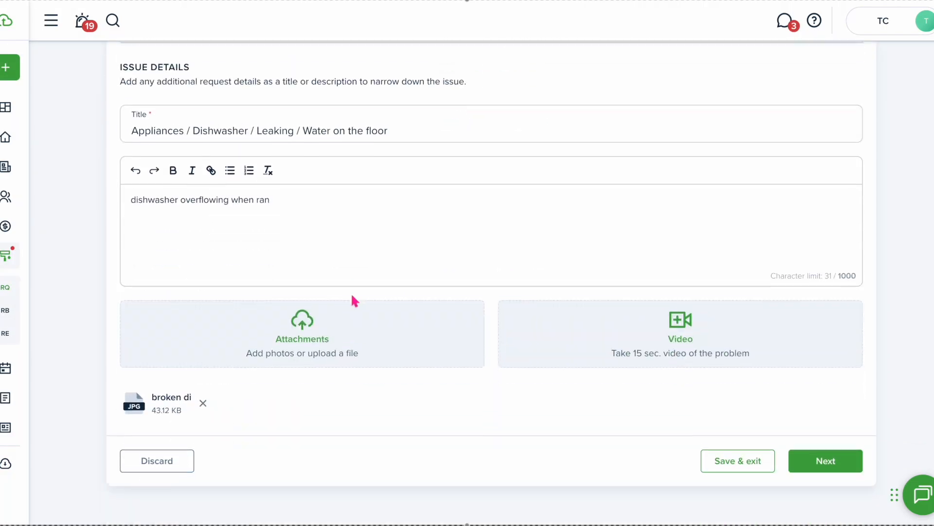
left_click(177, 466)
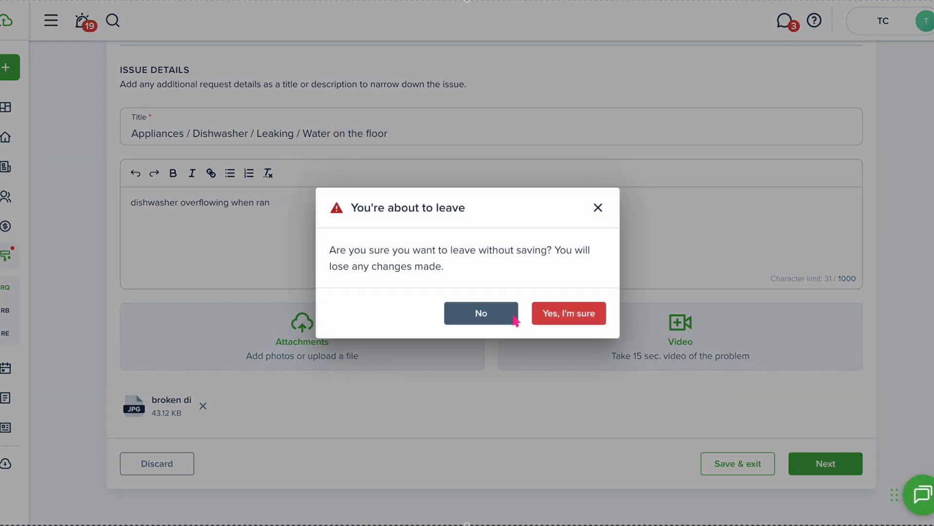
left_click(561, 314)
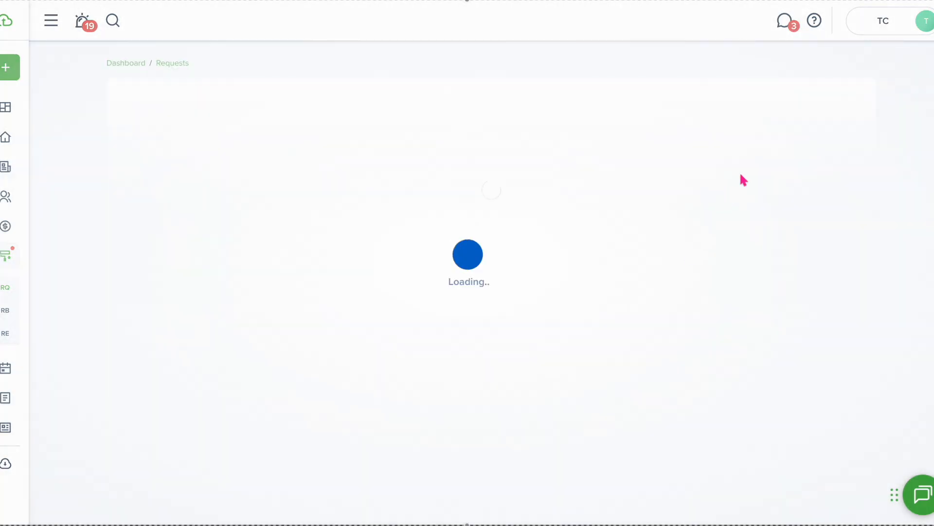
- Set up a recurring version of the request with start date 09/01/2025 and end date 03/25/2026
left_click(827, 99)
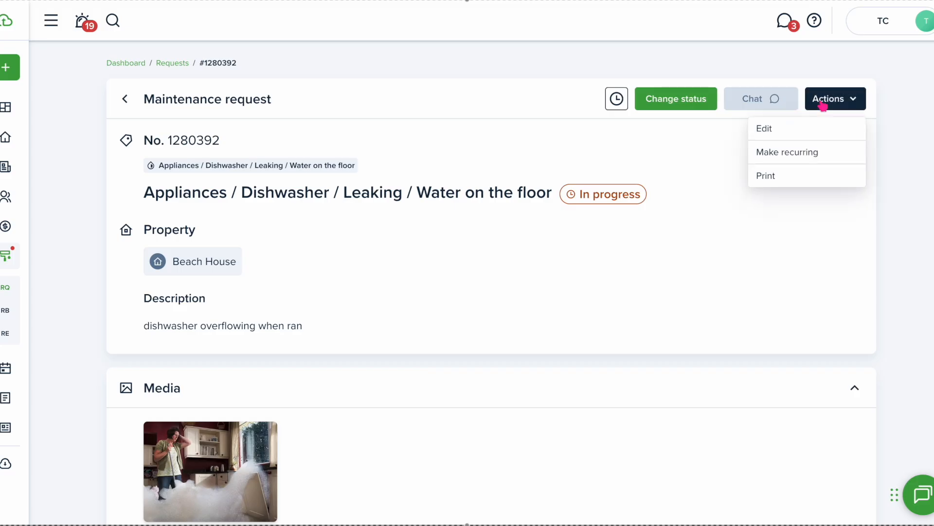
left_click(791, 160)
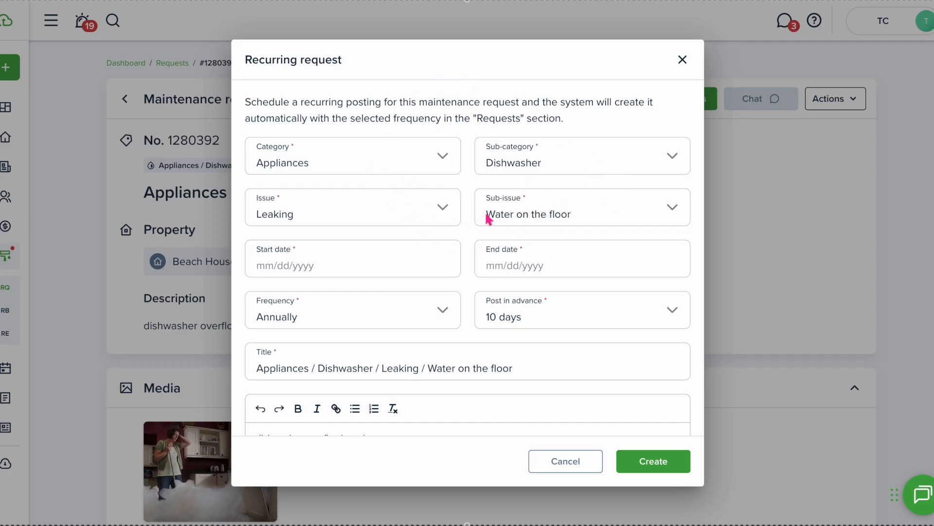
left_click(340, 264)
left_click(294, 334)
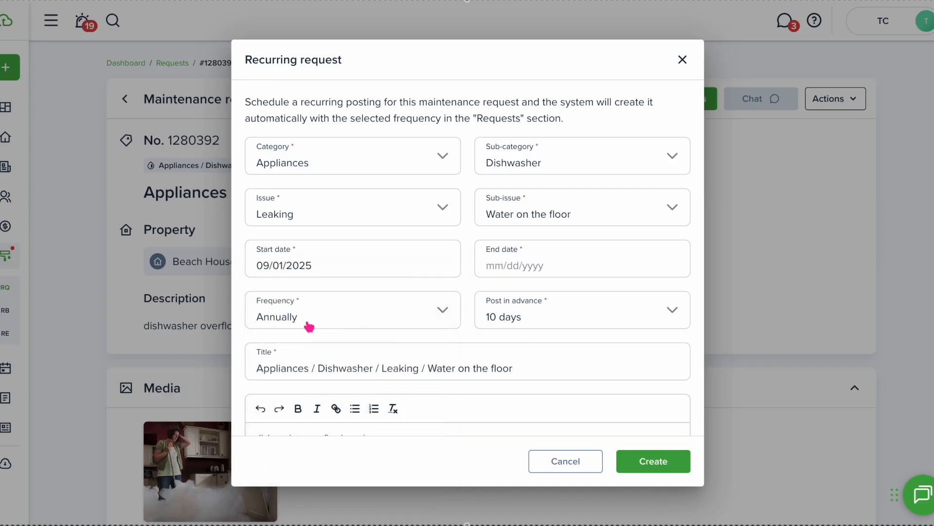
left_click(561, 263)
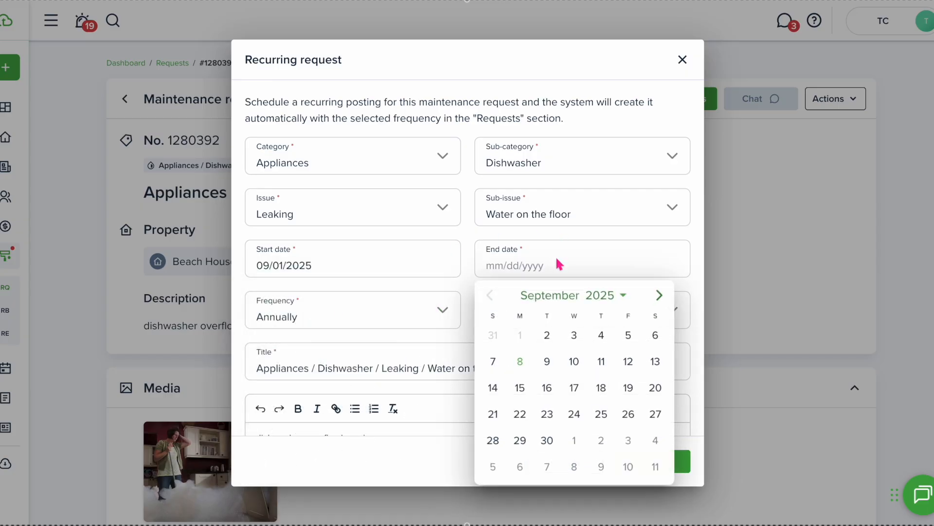
left_click(602, 299)
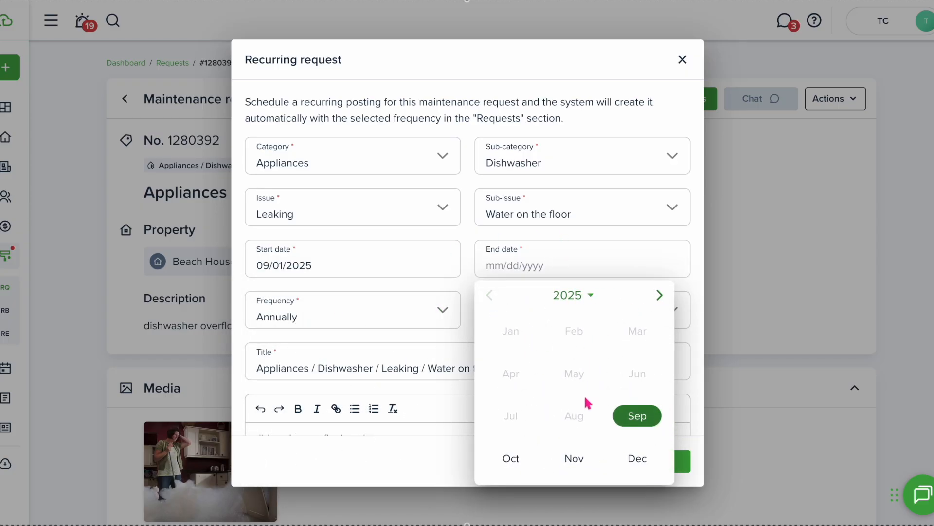
left_click(659, 296)
left_click(636, 332)
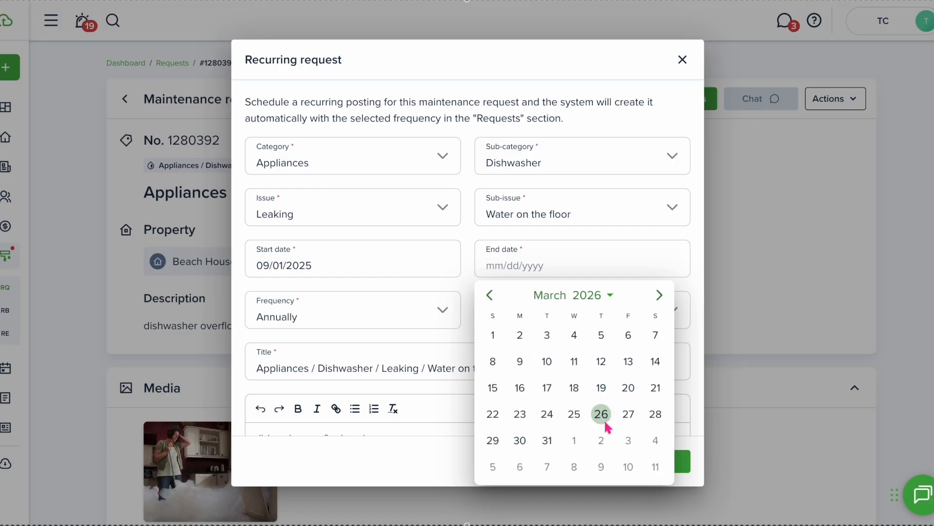
left_click(574, 419)
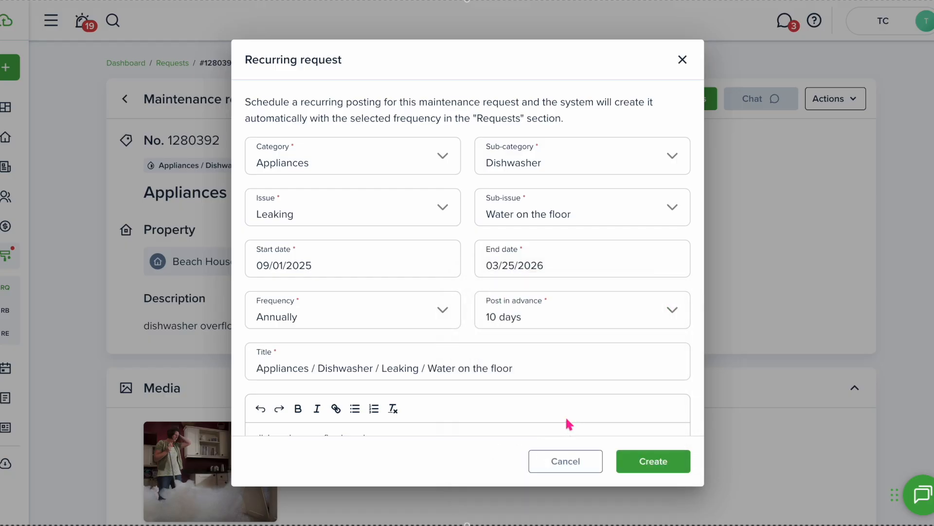
- Check the frequency, post-in-advance and description settings, and close the recurring request without creating it
left_click(357, 315)
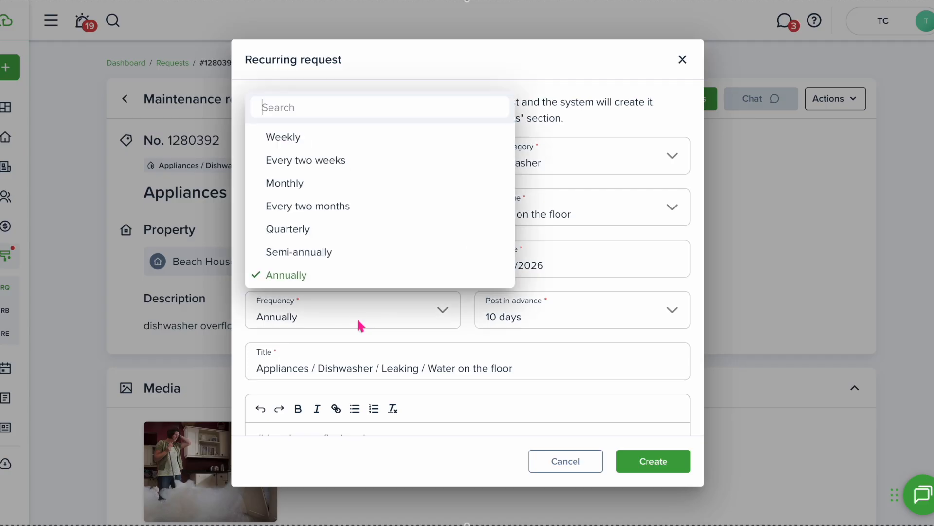
left_click(582, 315)
left_click(570, 316)
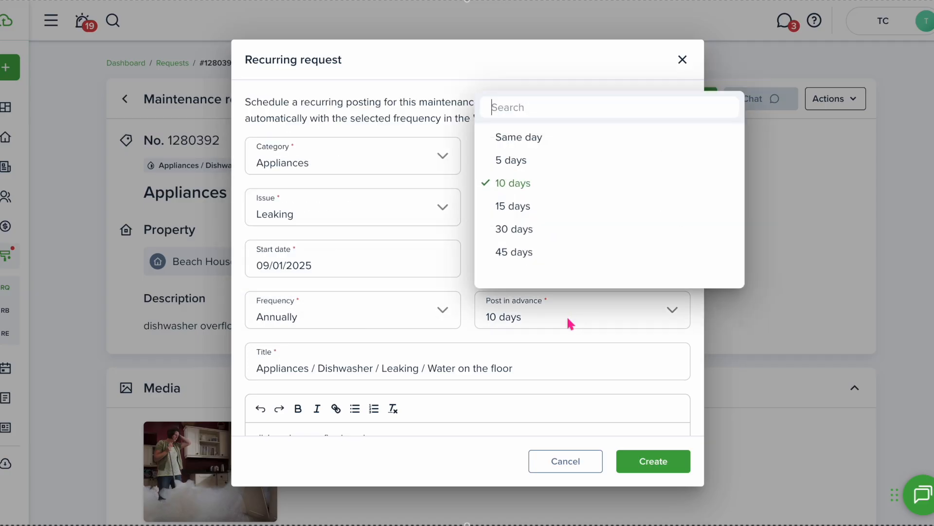
left_click(530, 349)
scroll(532, 351, "down", 3)
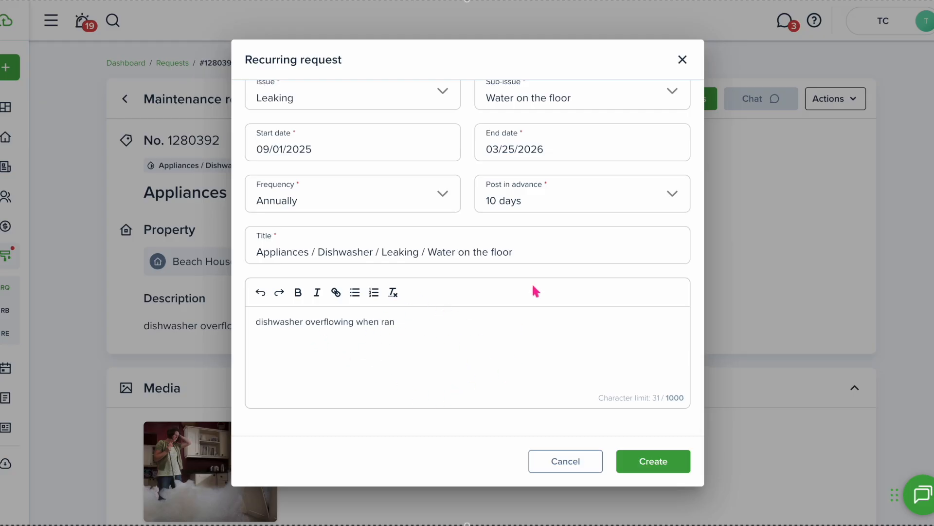
left_click(683, 61)
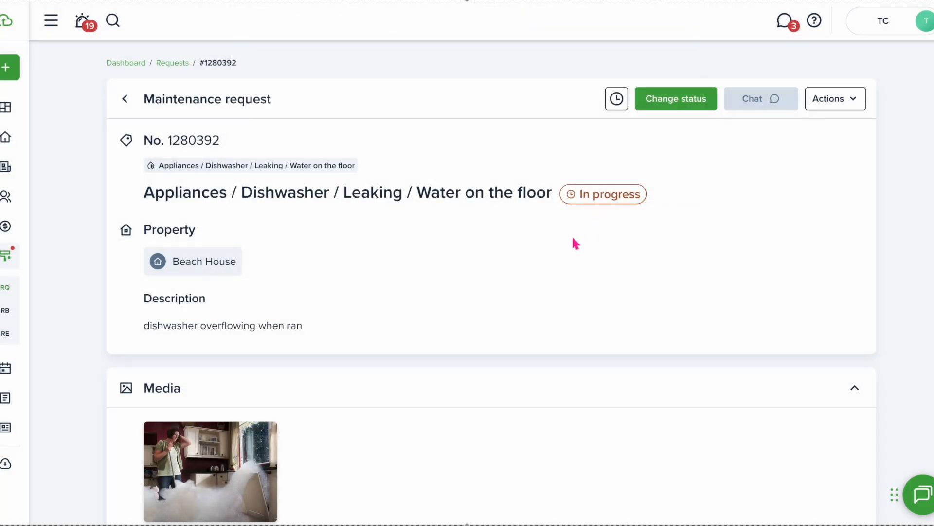
- Examine the request's media, assignee, tenant, materials, equipment, transactions and attachments sections
scroll(545, 276, "down", 5)
scroll(544, 273, "down", 3)
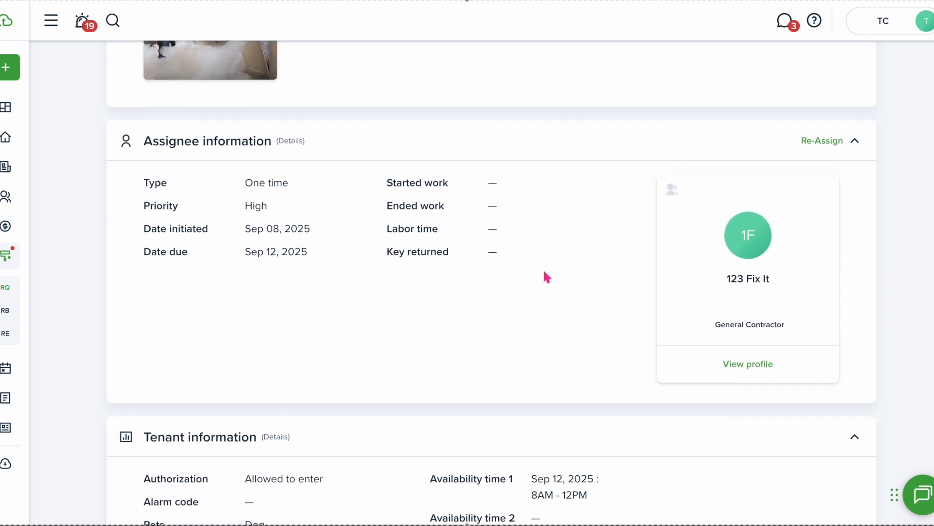
scroll(544, 273, "up", 5)
scroll(544, 276, "up", 1)
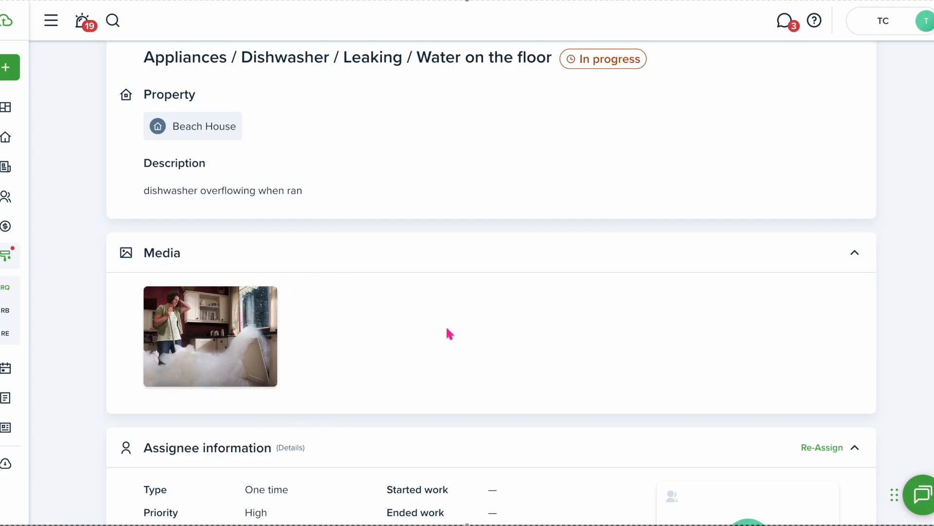
scroll(447, 332, "down", 6)
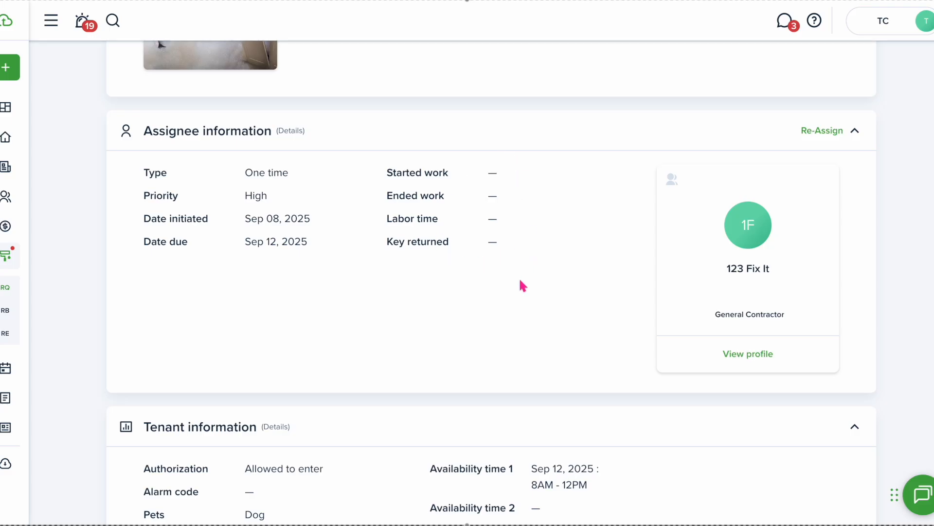
scroll(520, 285, "down", 4)
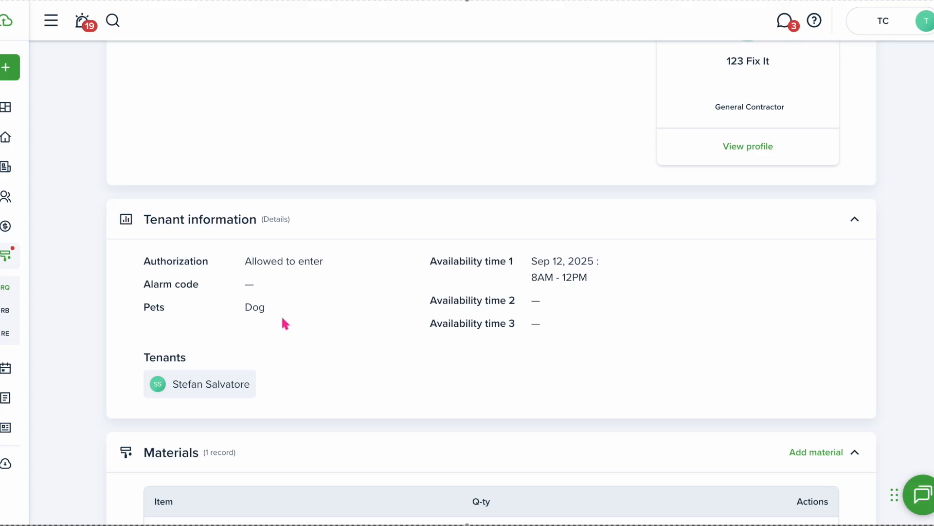
scroll(269, 317, "down", 5)
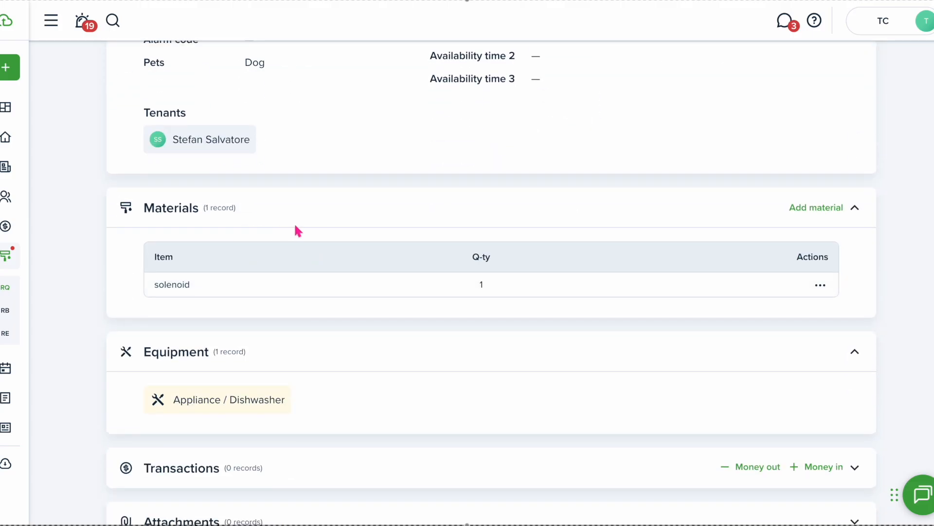
scroll(334, 287, "down", 2)
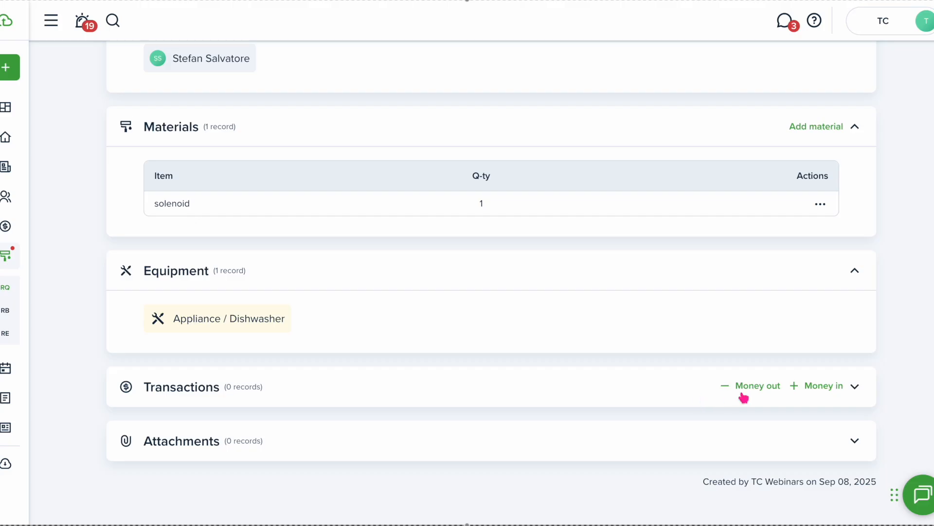
- Start an income transaction for the maintenance request with an amount of $50 and the request's tenant as payer
left_click(812, 386)
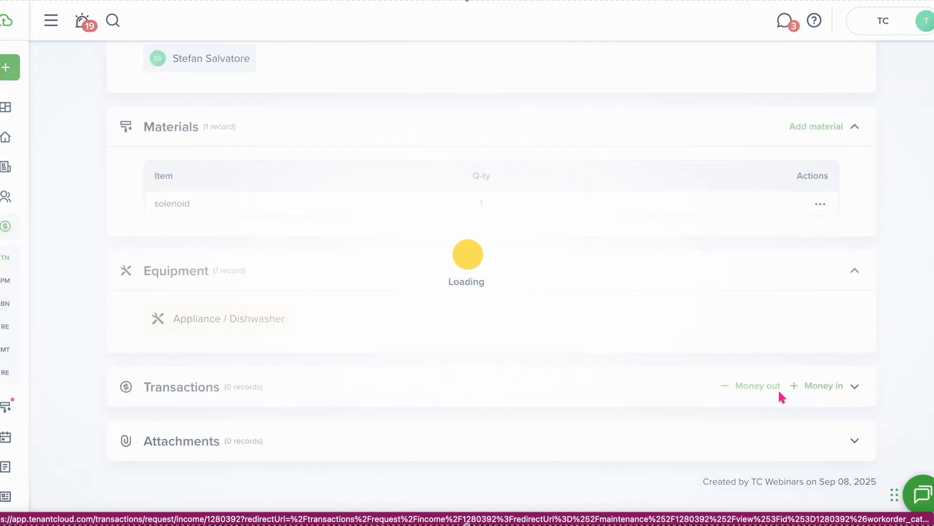
left_click(462, 270)
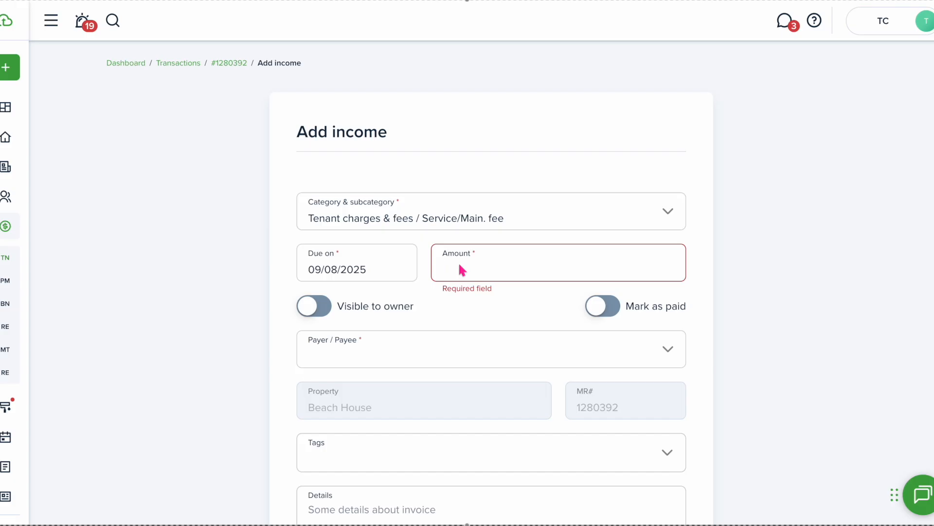
type("50")
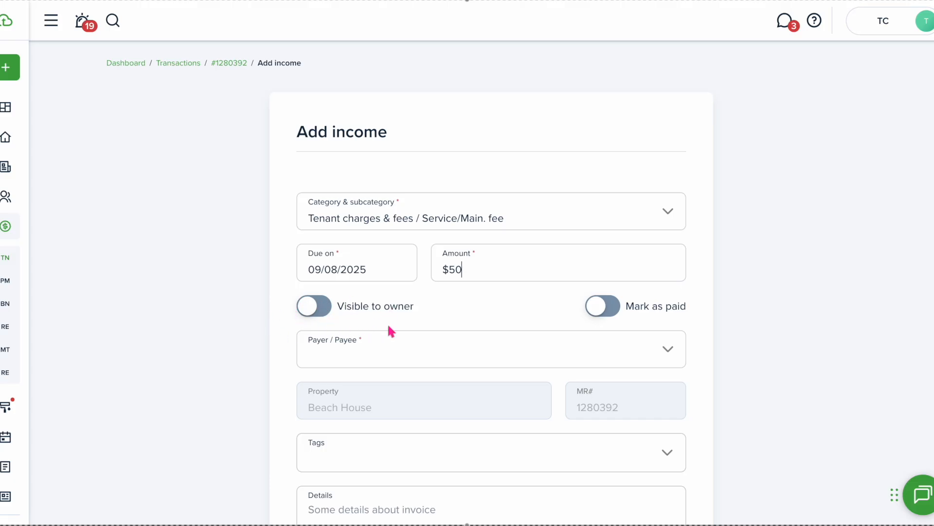
left_click(534, 358)
scroll(391, 257, "down", 2)
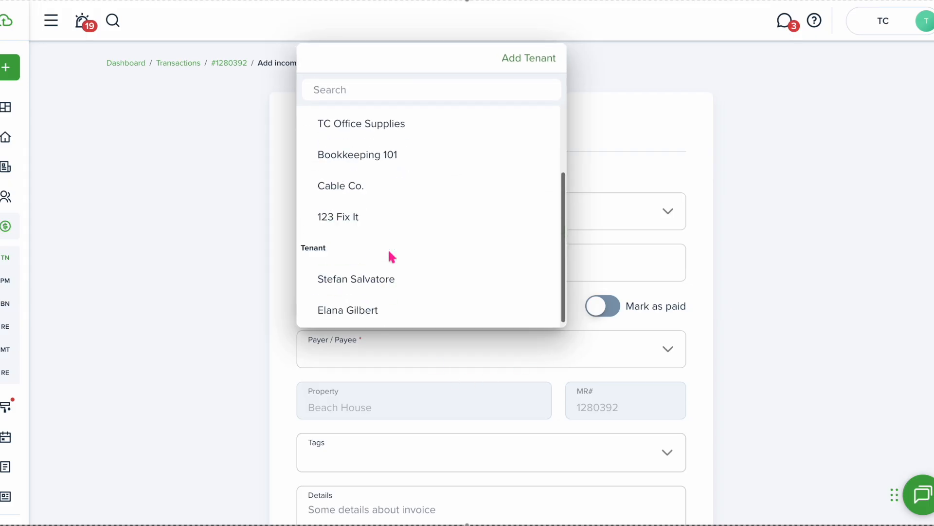
left_click(378, 280)
- Leave the income untagged, enter the details "fee for breaking dishwasher" and create the transaction
scroll(338, 366, "down", 3)
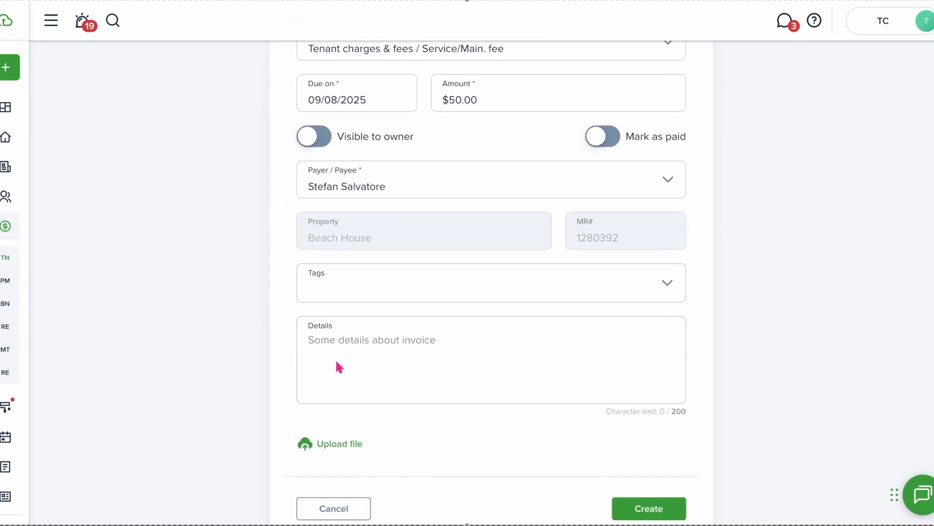
scroll(339, 367, "down", 1)
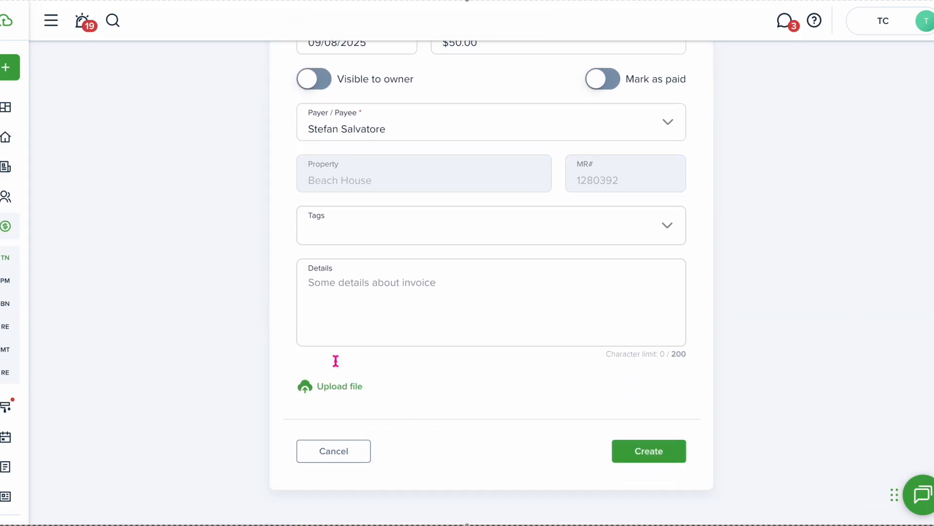
left_click(667, 227)
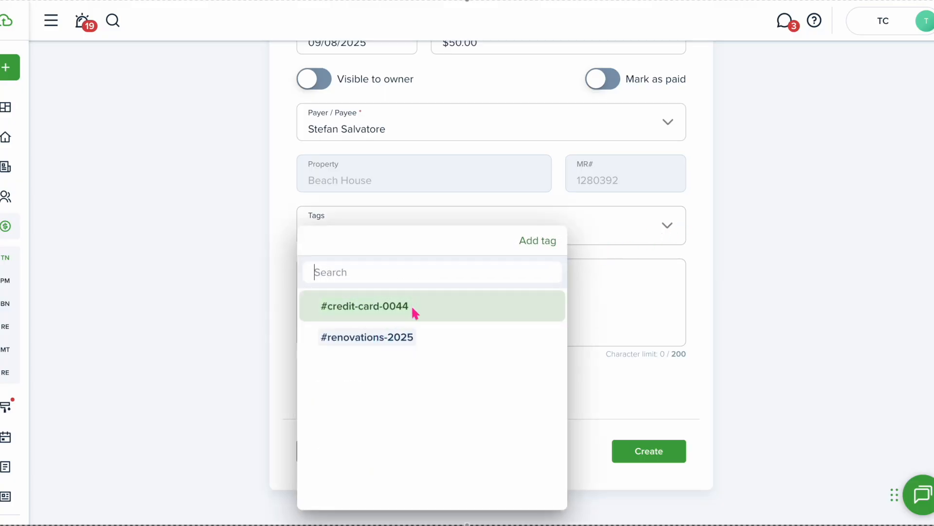
left_click(770, 260)
left_click(426, 295)
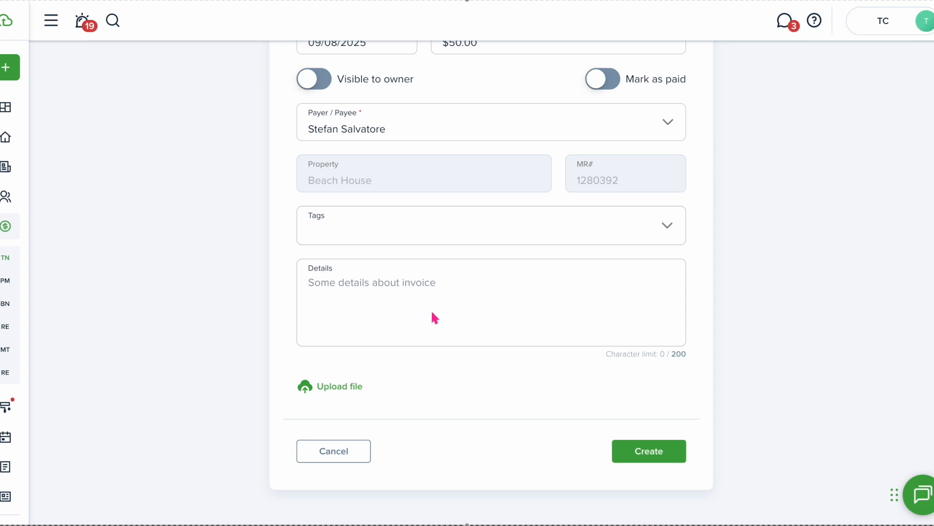
type("fee for breaking dishwasher")
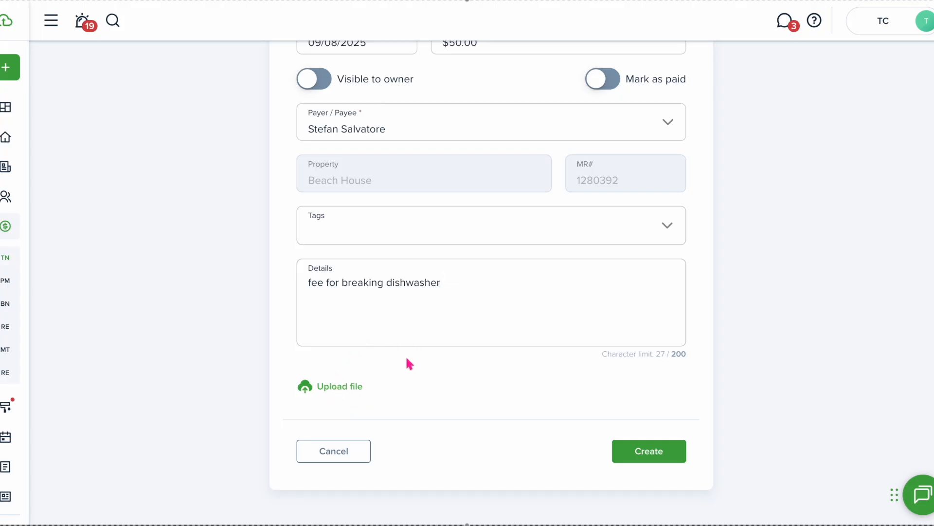
left_click(631, 451)
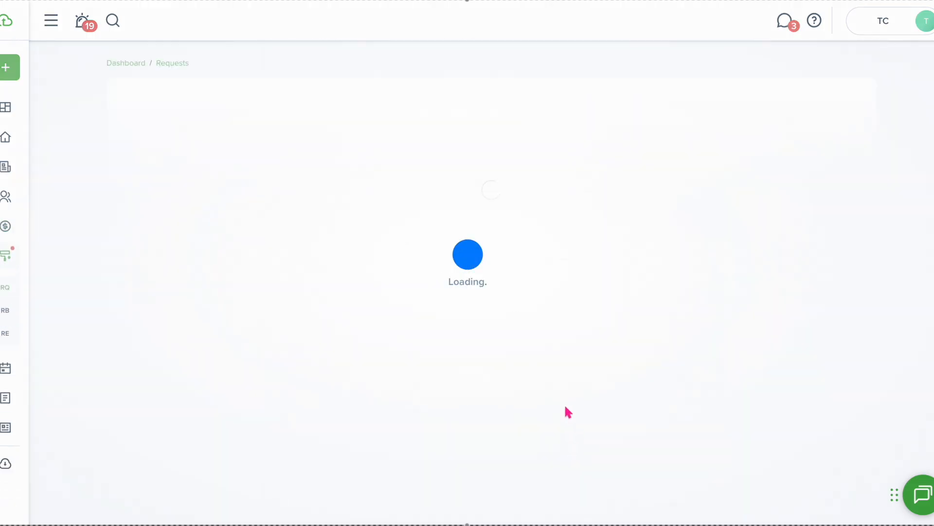
- Start an expense transaction for the maintenance request with an amount of $400 and mark it as paid
scroll(662, 393, "down", 15)
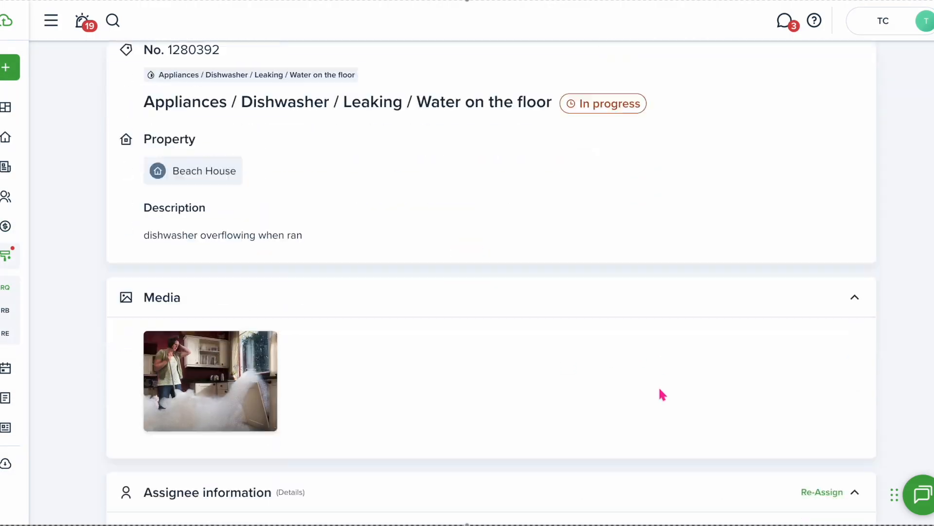
scroll(662, 393, "down", 6)
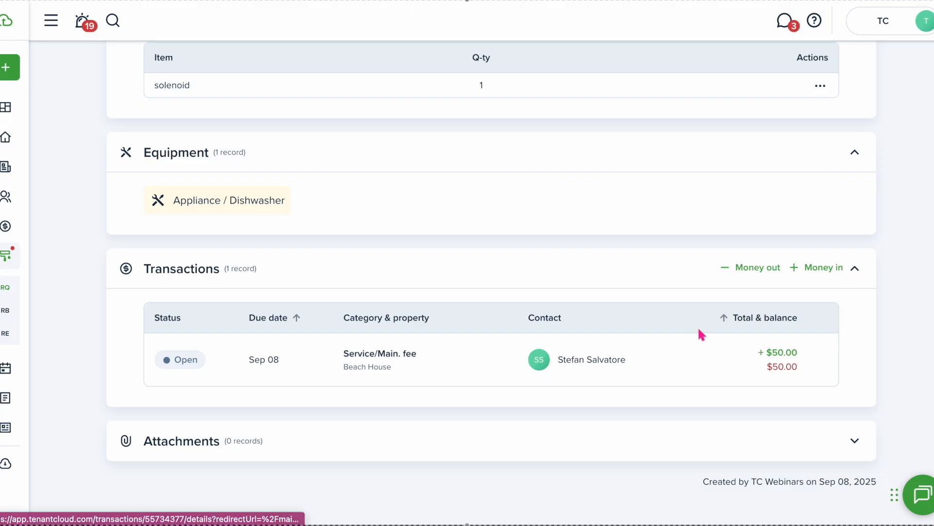
left_click(758, 267)
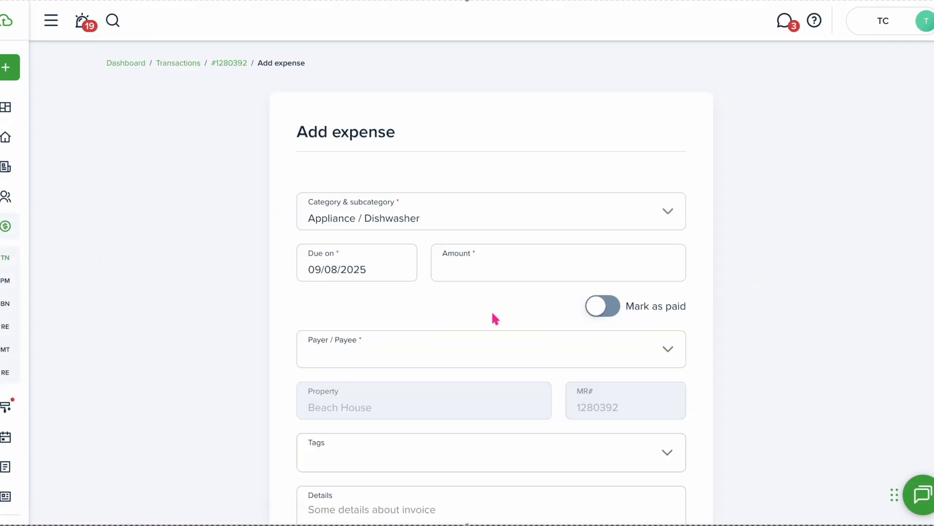
left_click(473, 272)
type("400")
left_click(602, 314)
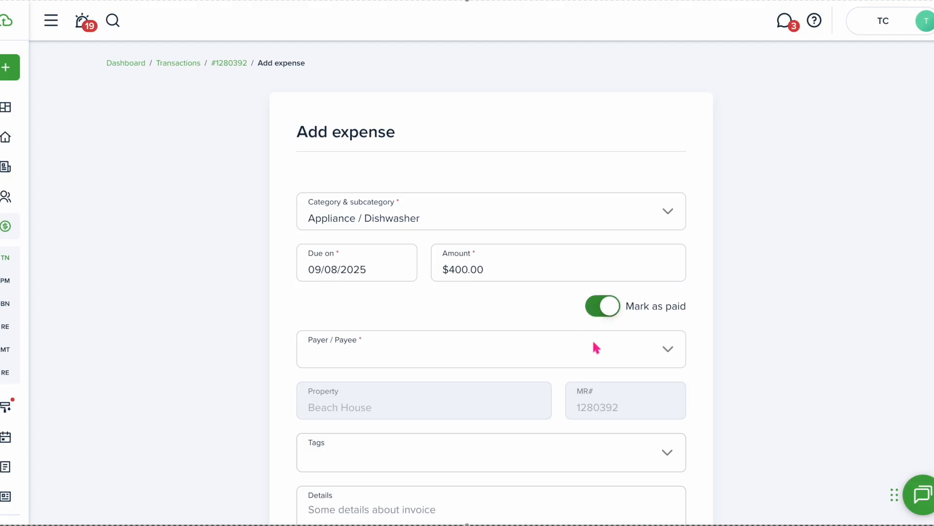
- Choose 123 Fix It as the expense's payee and add the tag #credit-card-0044
left_click(653, 362)
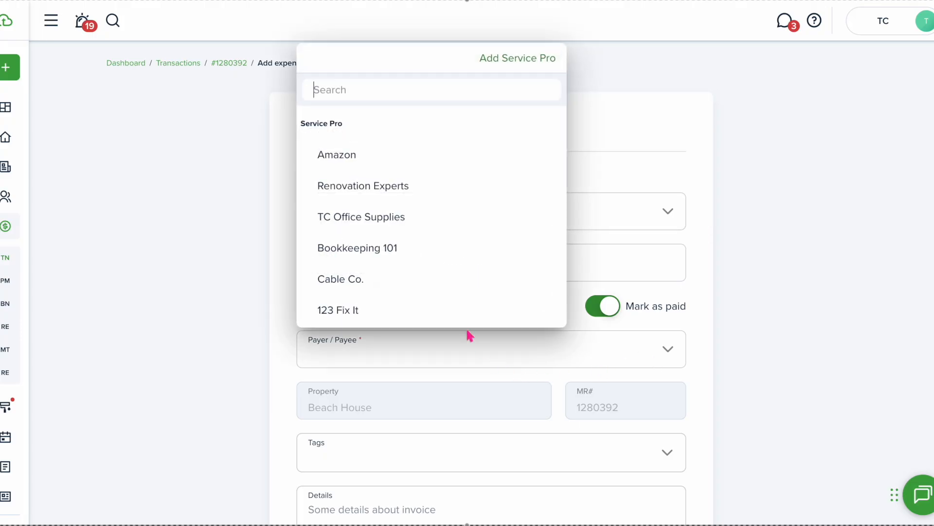
left_click(421, 308)
scroll(414, 337, "down", 3)
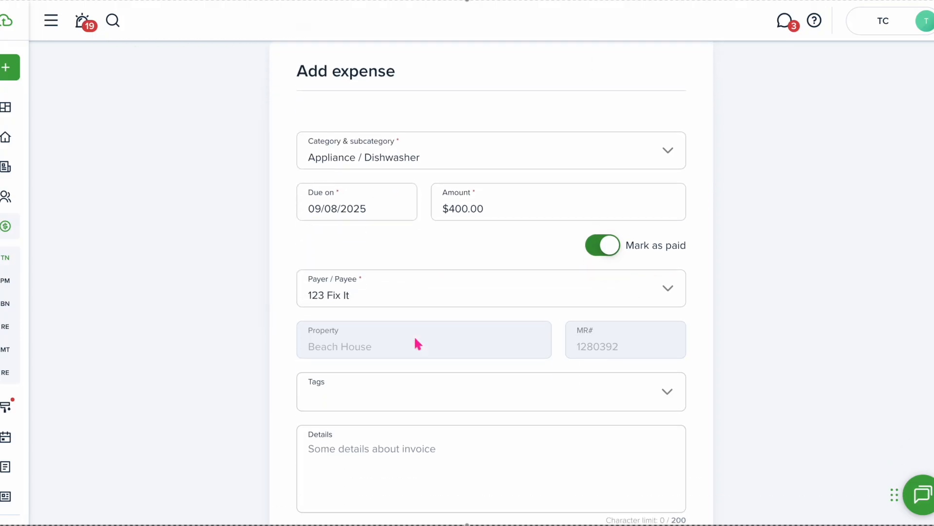
scroll(414, 337, "down", 1)
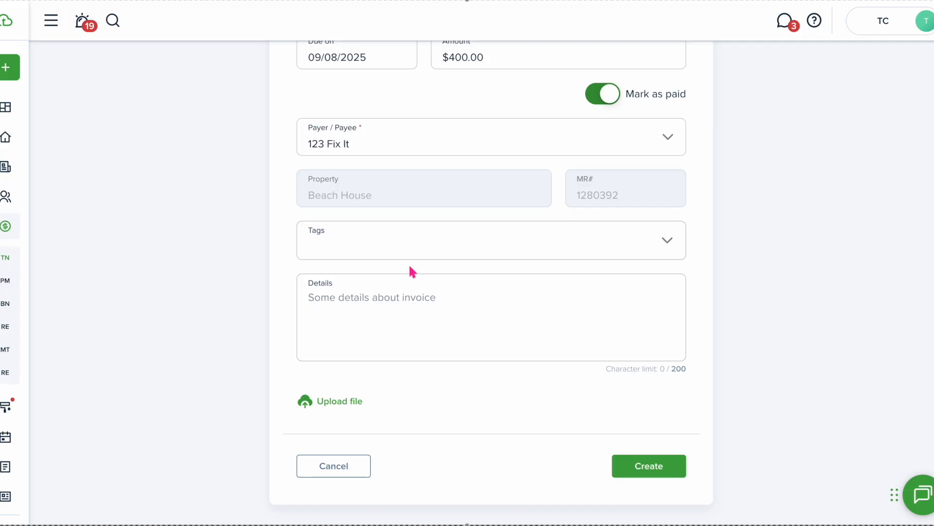
left_click(506, 242)
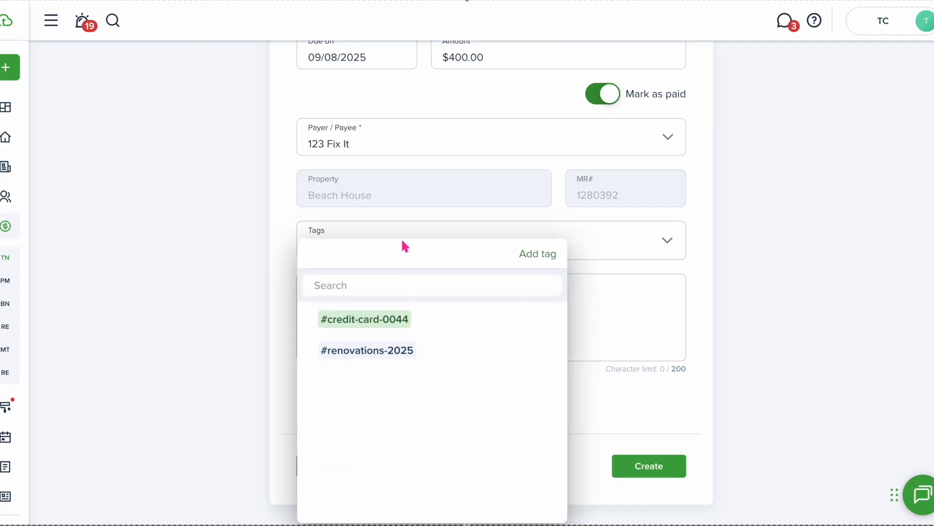
left_click(416, 317)
left_click(803, 276)
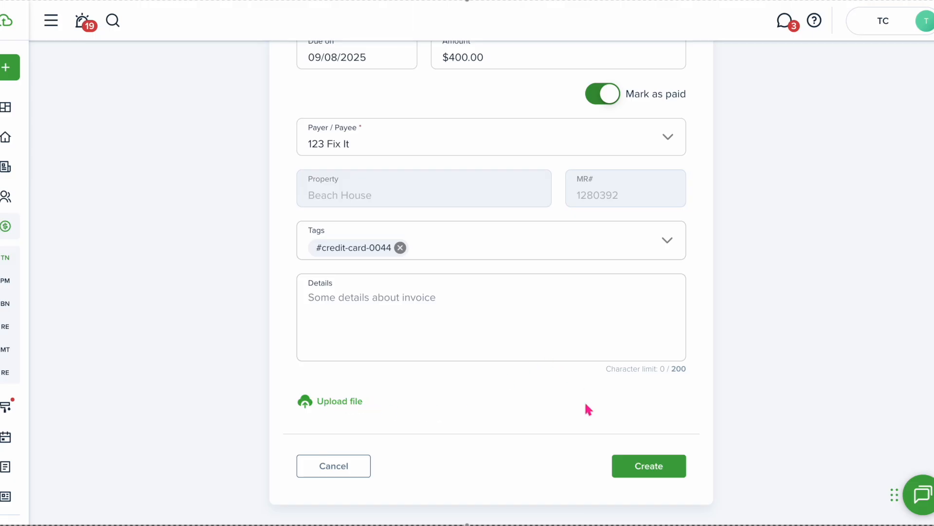
- Create the expense and record its payment from the Regions Bank operating account by check number 1002
left_click(651, 472)
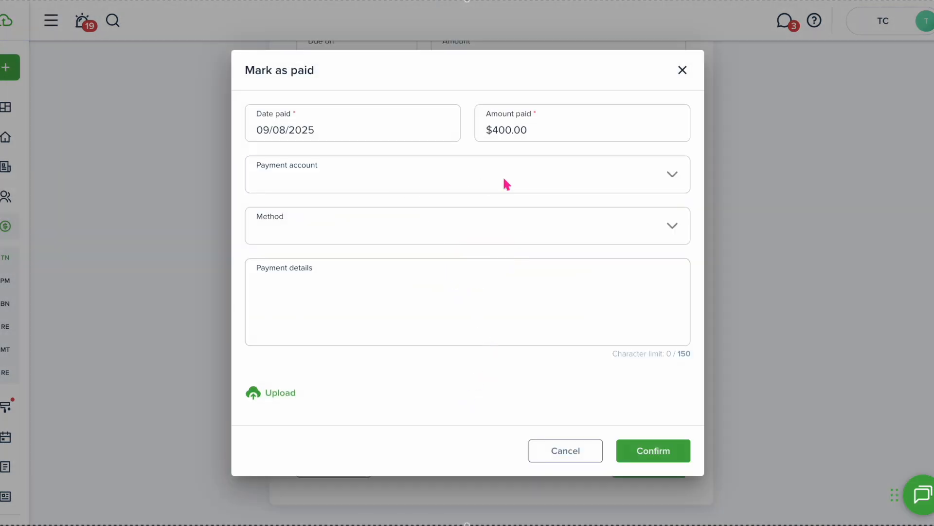
left_click(589, 176)
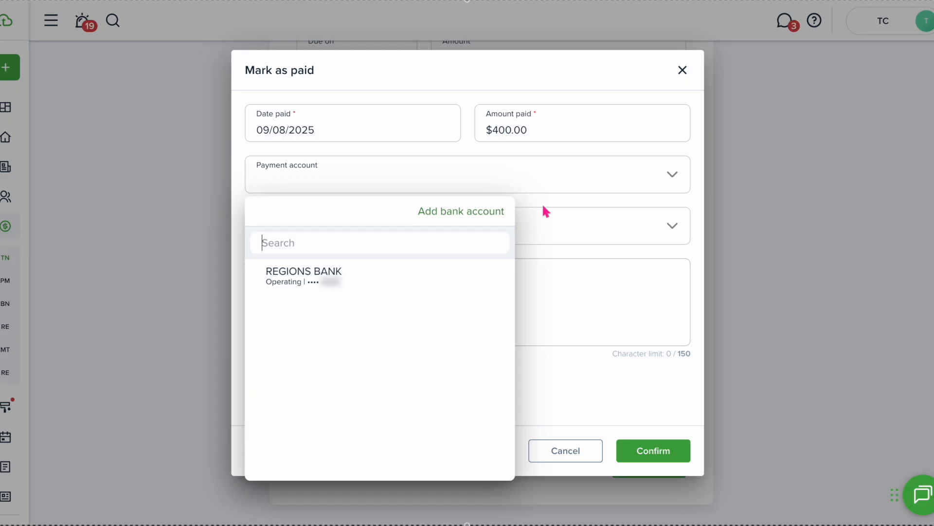
left_click(388, 269)
left_click(570, 218)
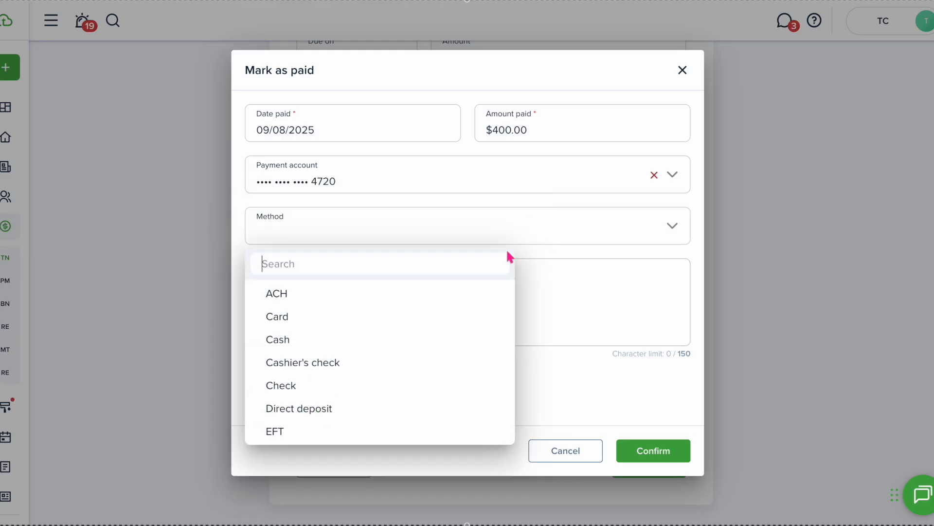
left_click(338, 384)
left_click(340, 276)
type("1002")
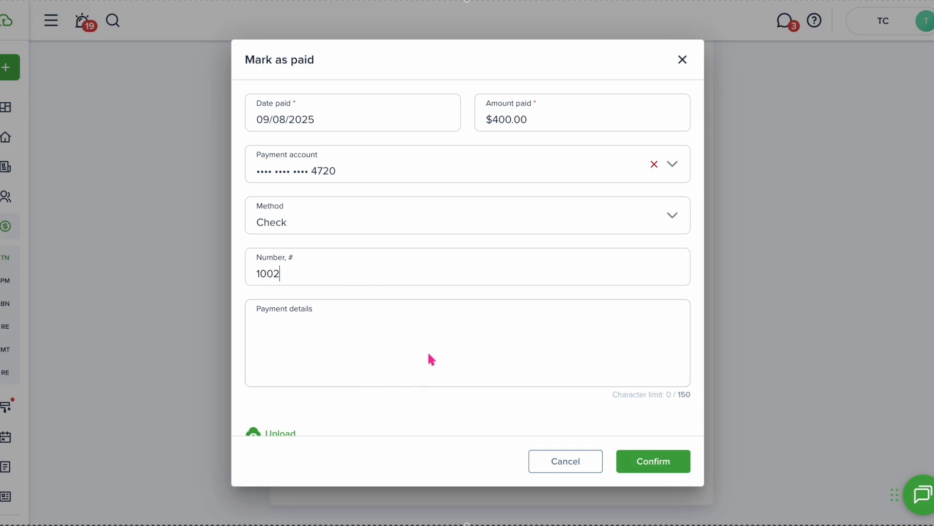
scroll(558, 351, "down", 1)
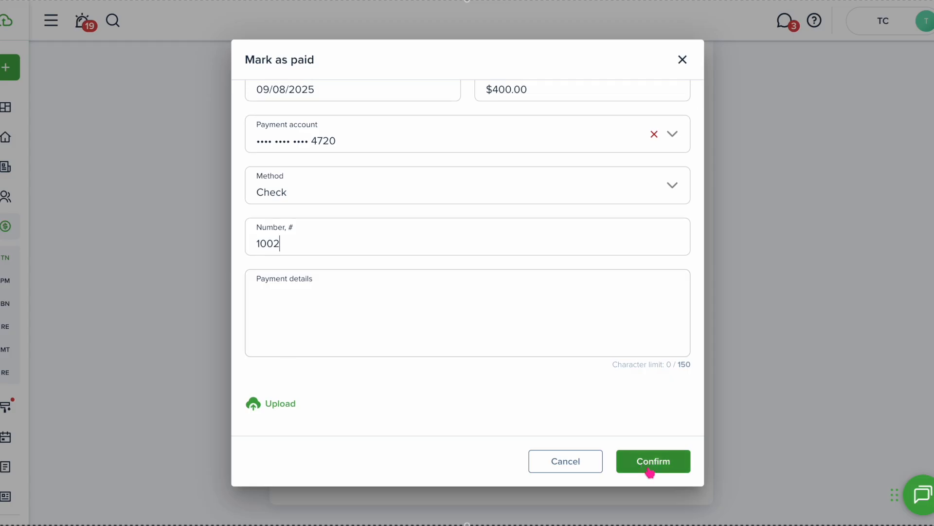
left_click(647, 468)
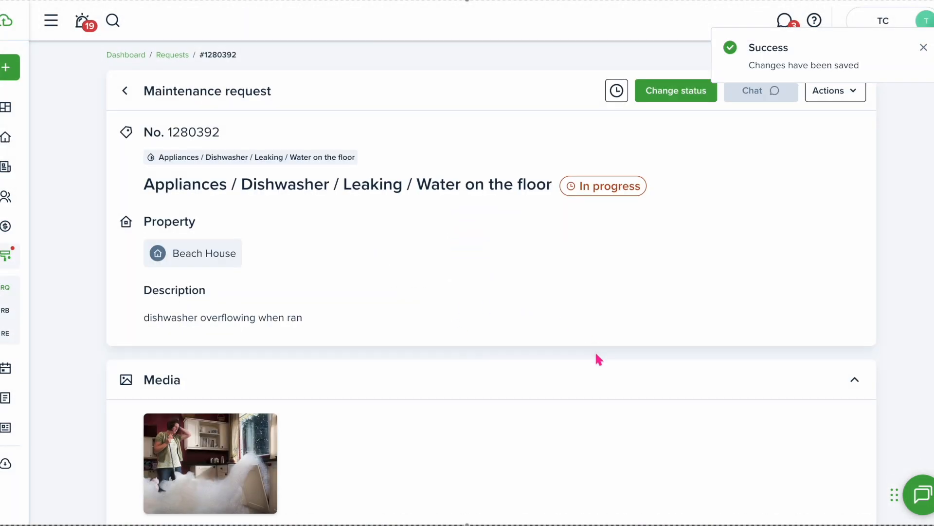
- Check the request's transactions and change the request's status to Resolved
scroll(598, 359, "down", 7)
scroll(598, 359, "down", 15)
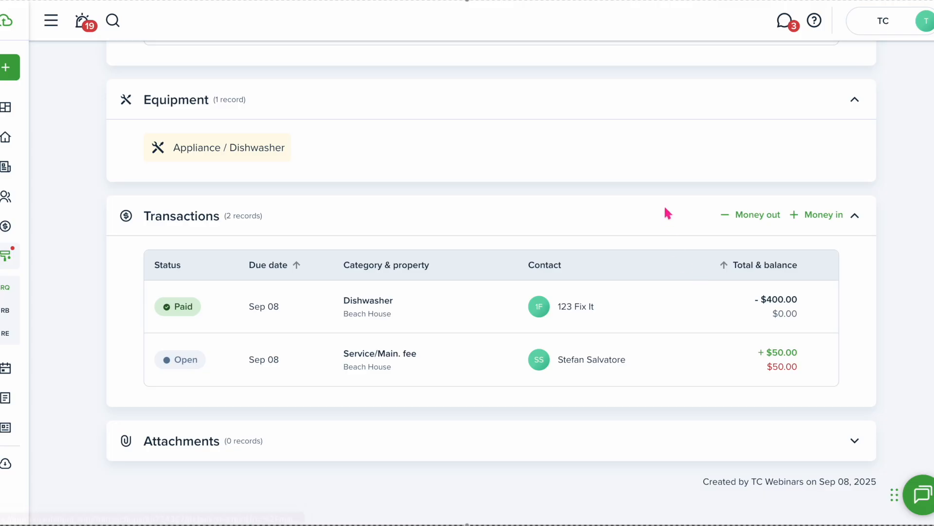
scroll(666, 211, "up", 20)
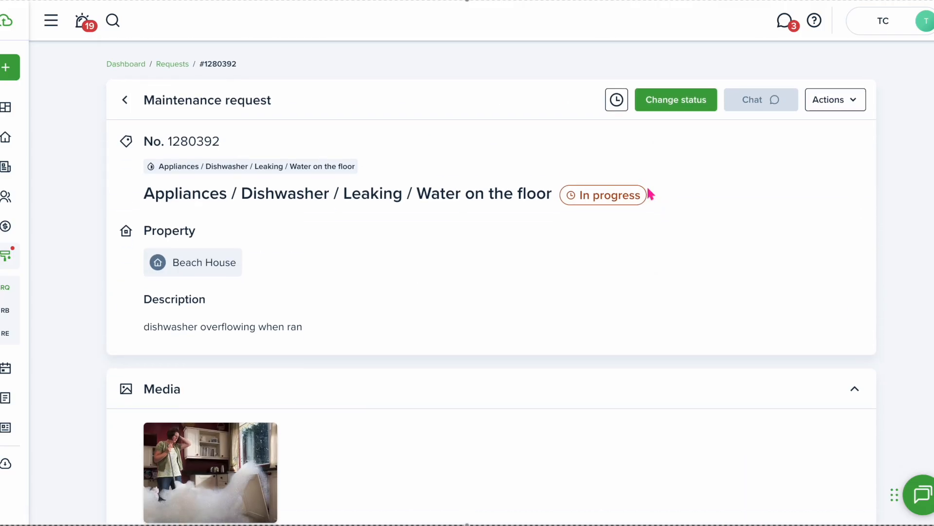
left_click(678, 103)
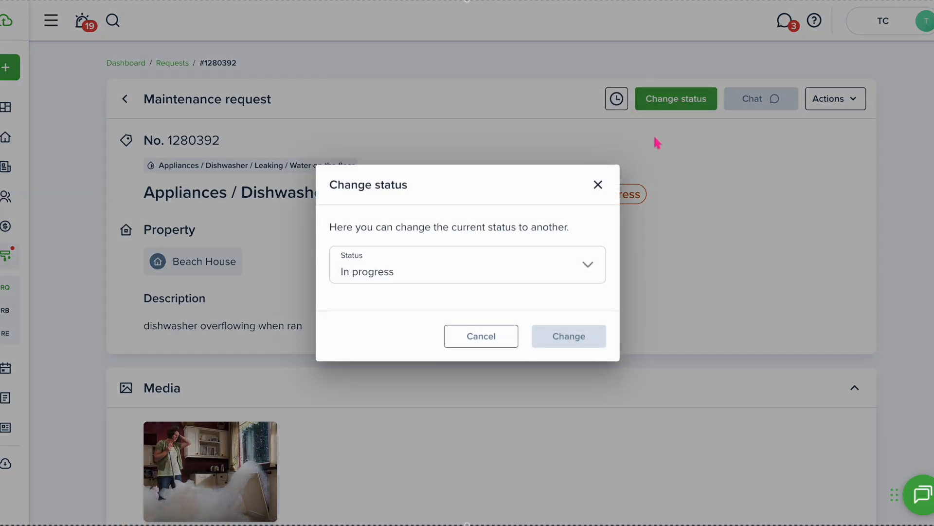
left_click(544, 263)
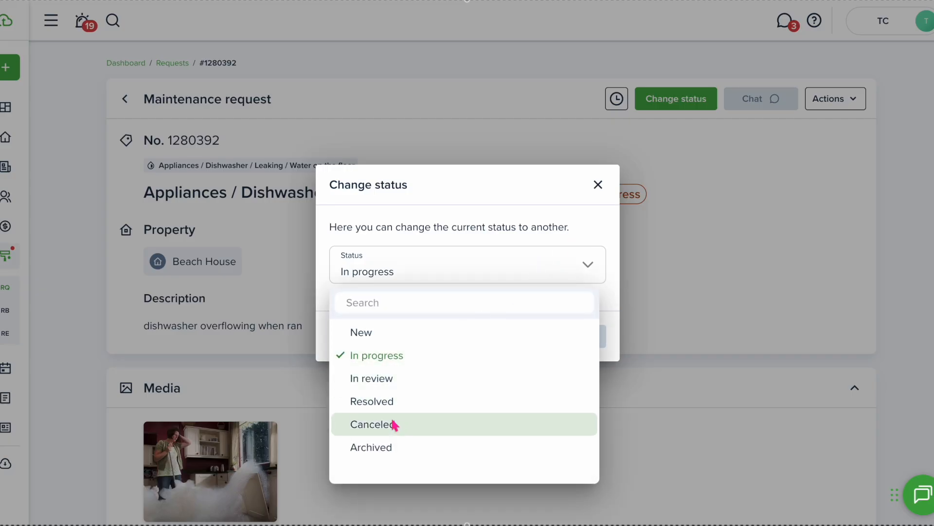
left_click(384, 403)
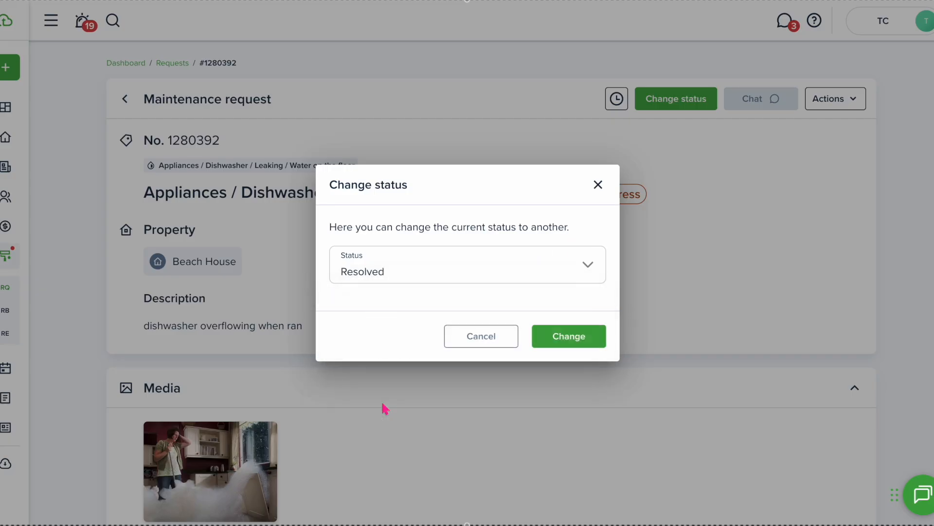
left_click(578, 338)
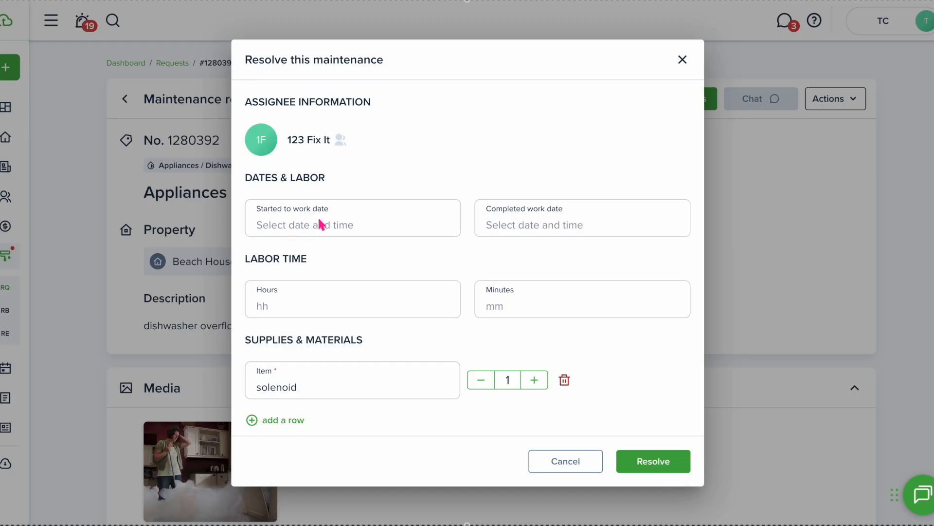
- Set the started work date in the resolution form to 09/08/2025 12:35 pm
left_click(321, 225)
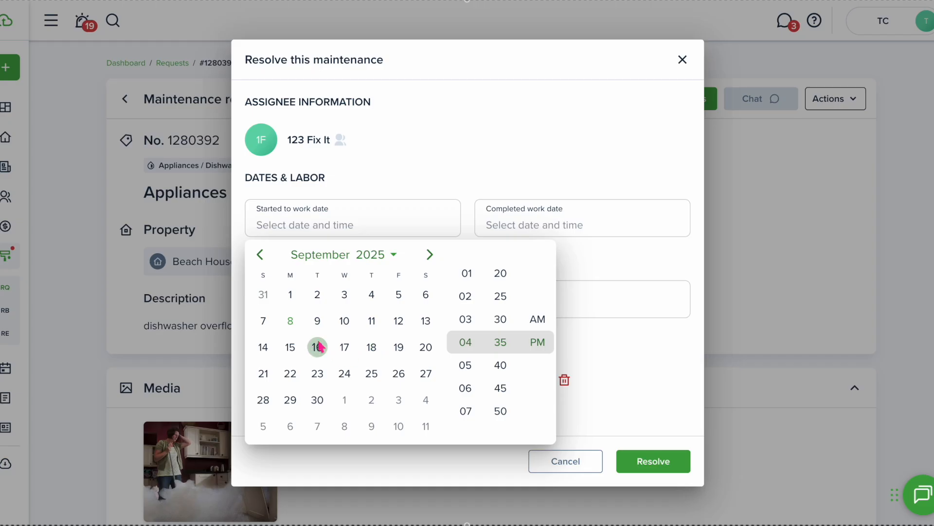
left_click(290, 320)
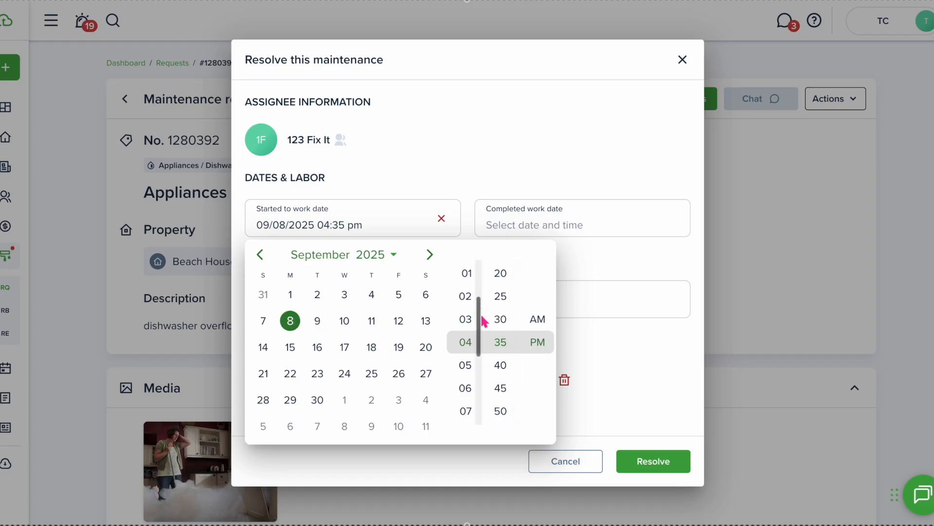
scroll(471, 295, "up", 2)
left_click(470, 327)
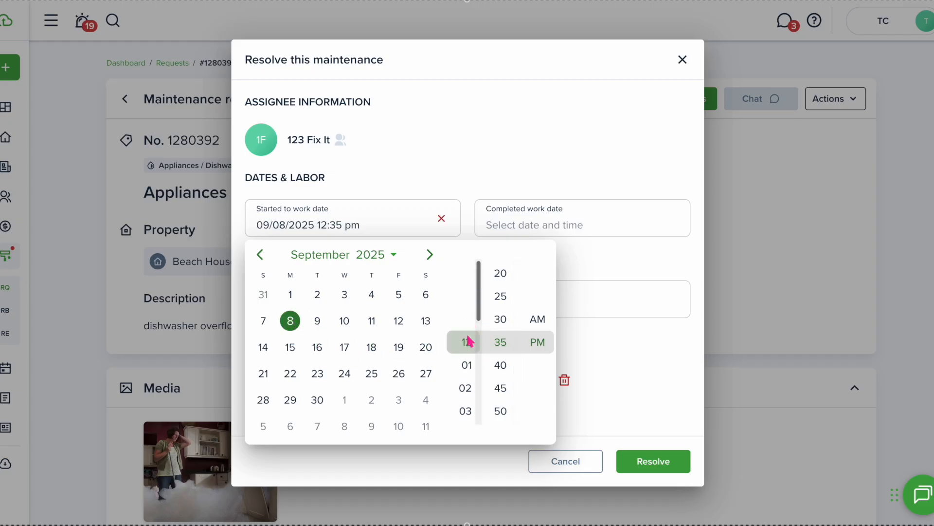
left_click(538, 229)
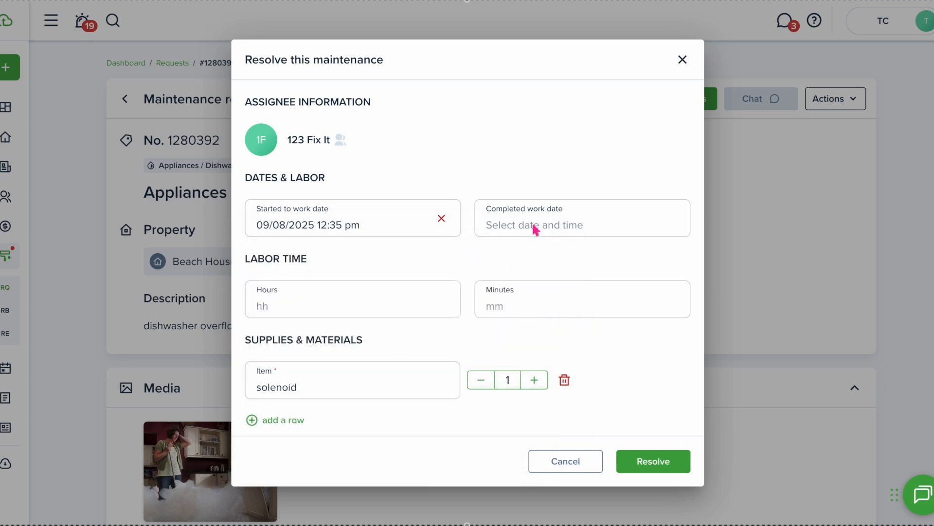
- Set the completed work date in the resolution form to 09/08/2025 04:35 pm
left_click(536, 226)
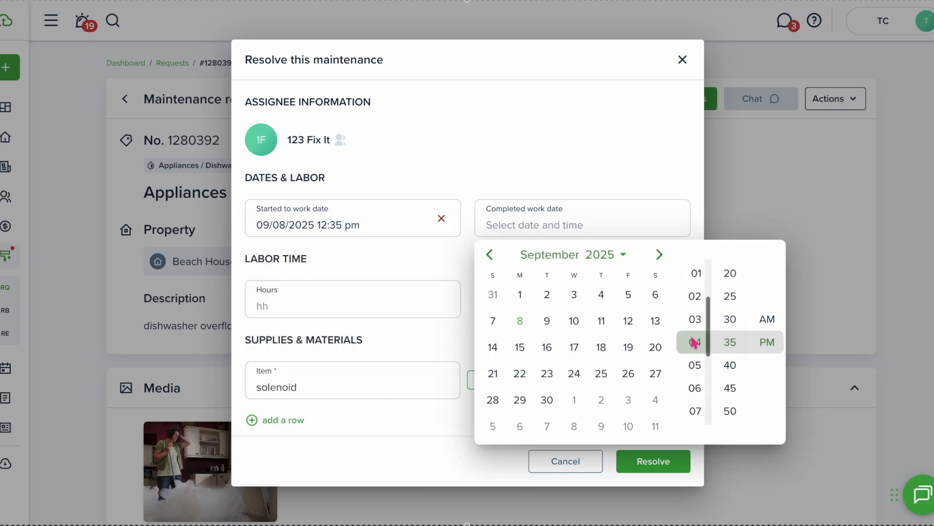
left_click(566, 168)
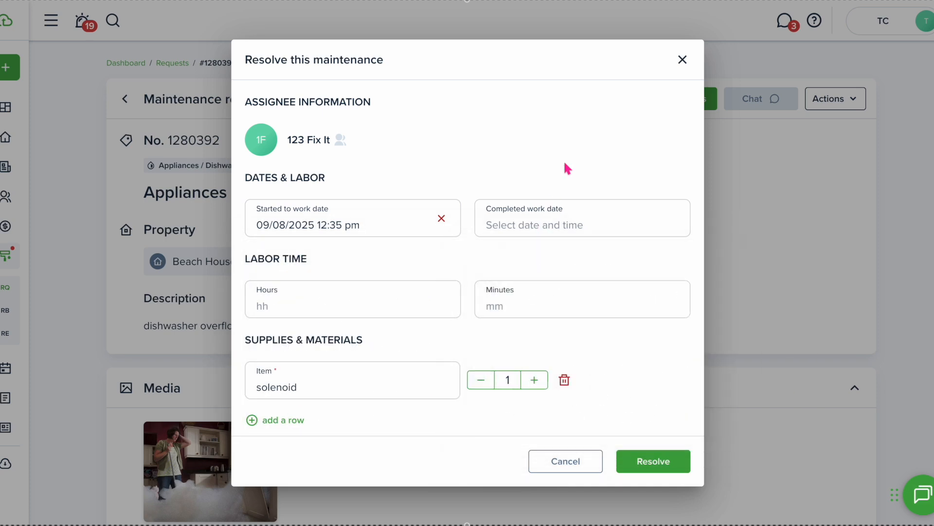
left_click(555, 225)
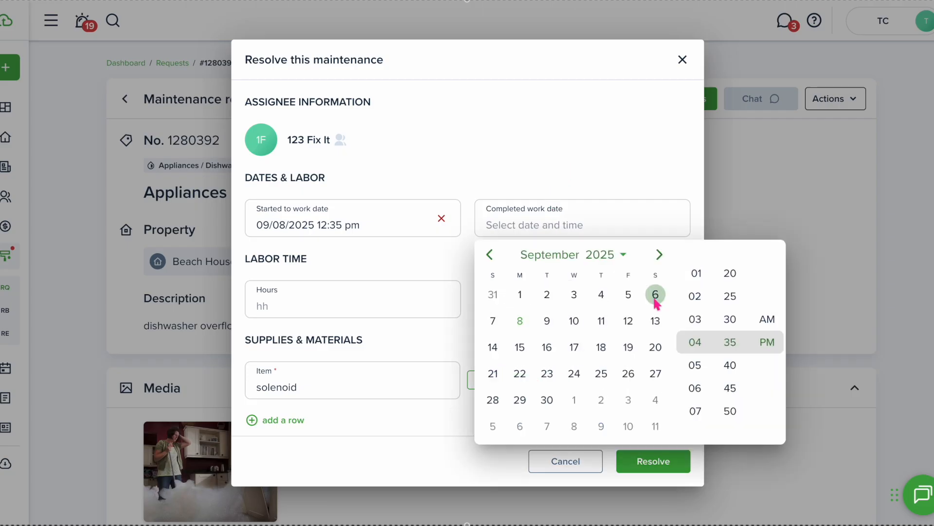
left_click(521, 321)
left_click(392, 261)
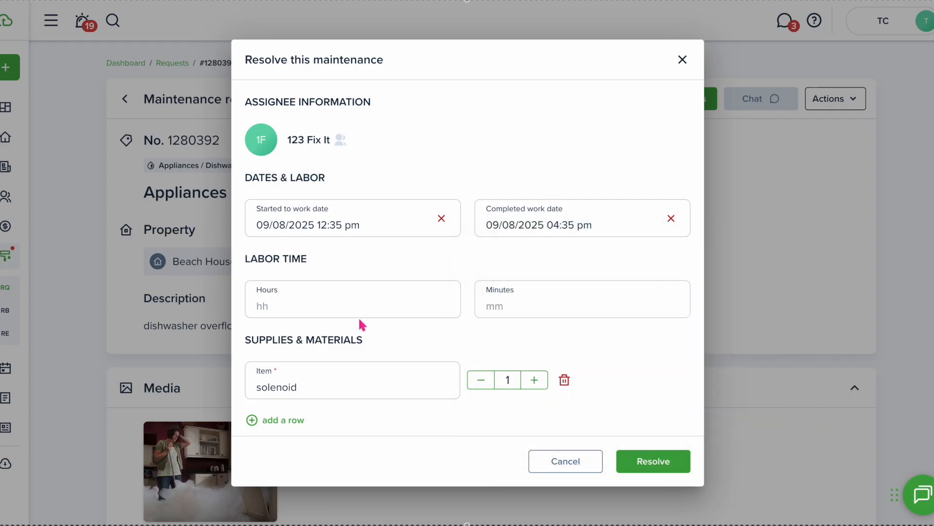
- Enter 4 hours of labor time and resolve the maintenance request, leaving the key returned option at No
left_click(319, 312)
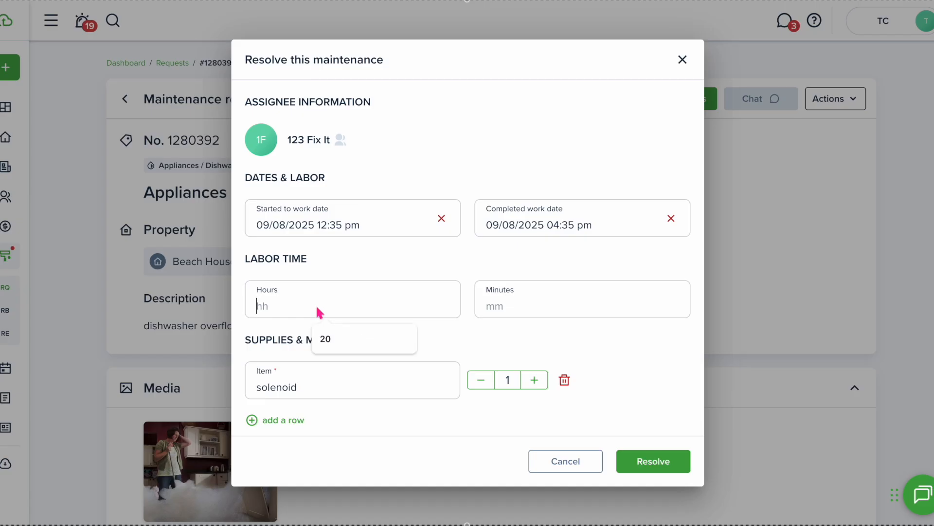
type("4")
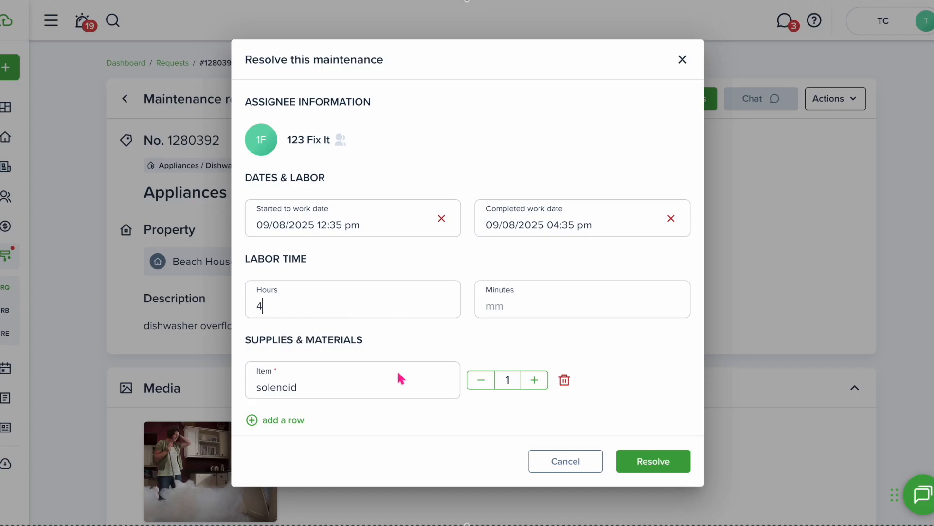
scroll(400, 378, "down", 2)
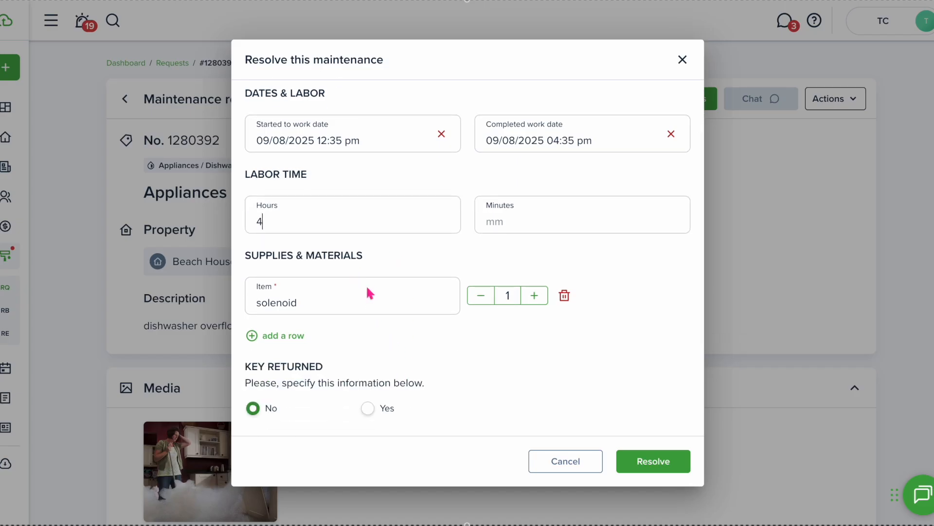
scroll(380, 307, "down", 1)
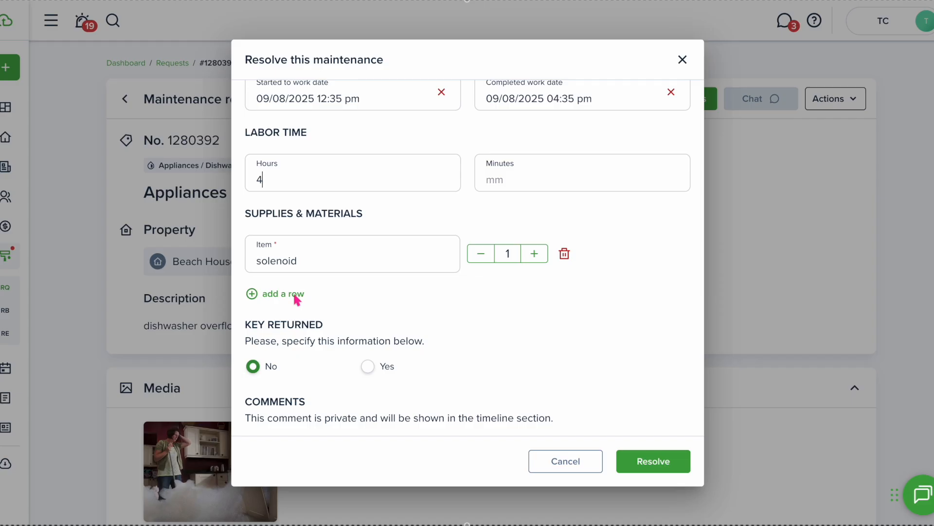
scroll(289, 362, "down", 1)
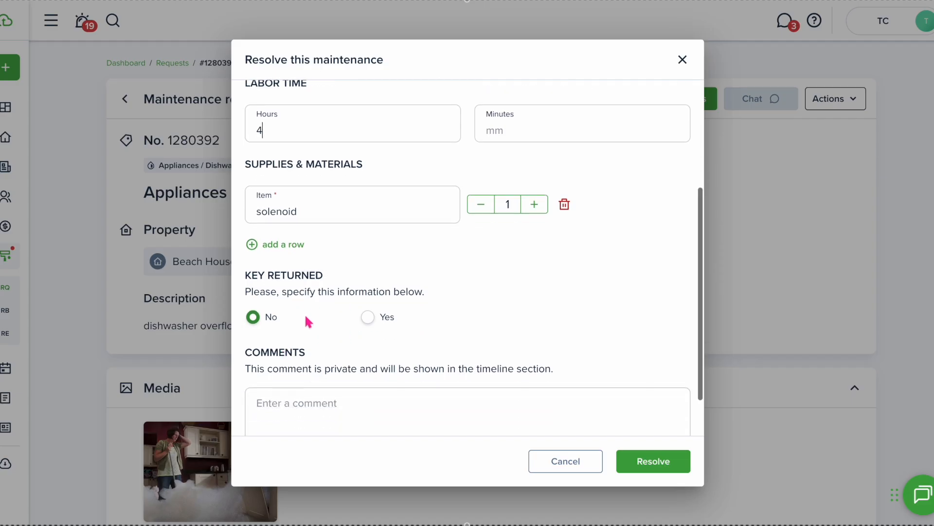
scroll(321, 319, "down", 1)
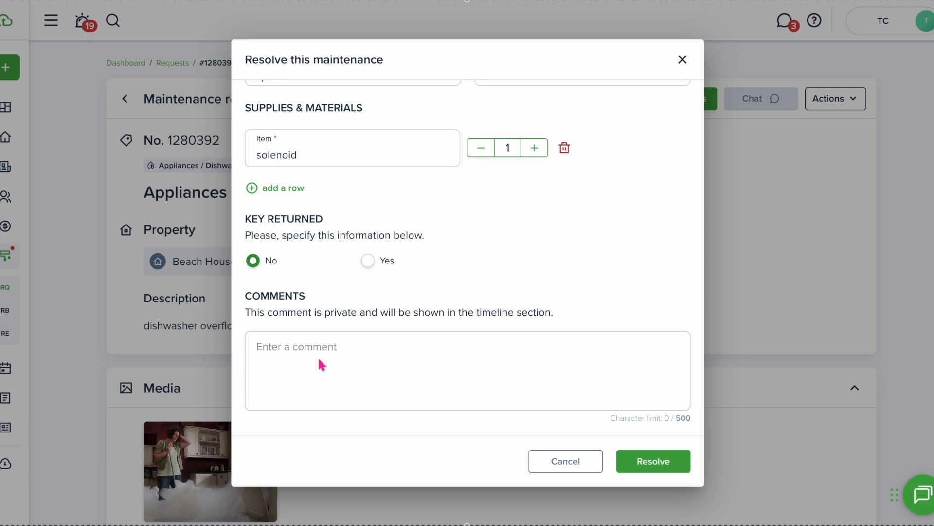
left_click(637, 460)
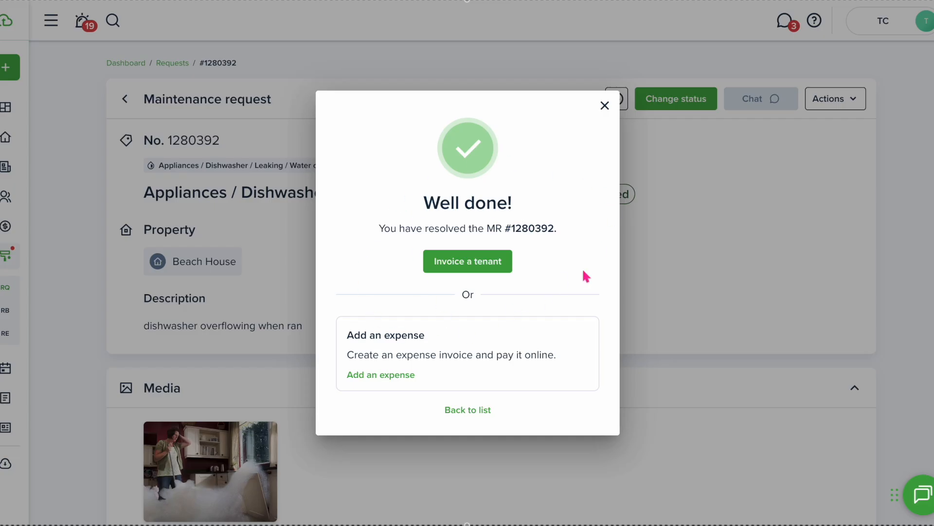
left_click(605, 106)
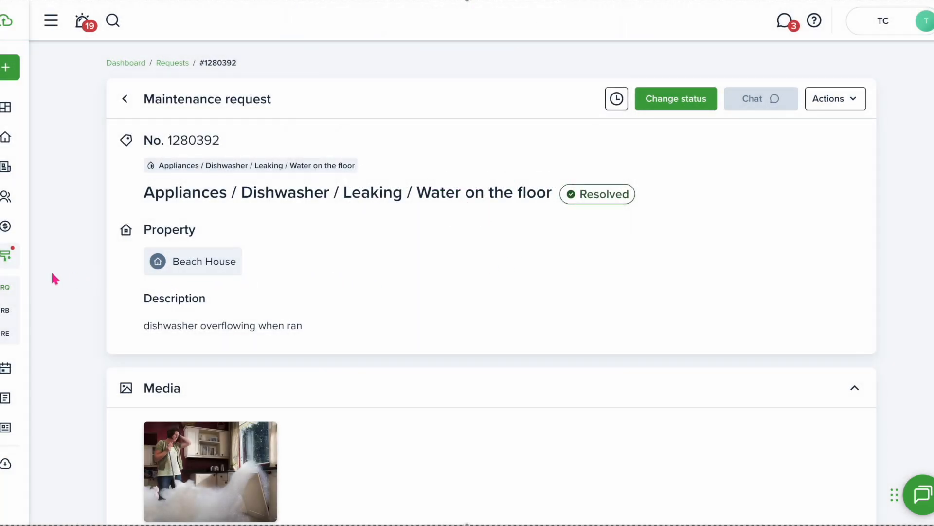
- Open the Requests Board and move the Beach Duplex garbage request from New to In progress
mouse_move(16, 277)
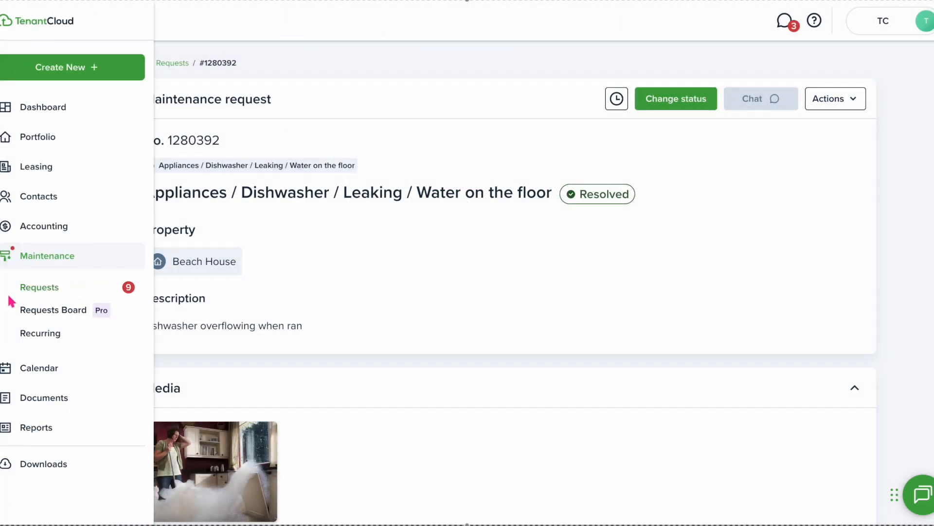
left_click(38, 308)
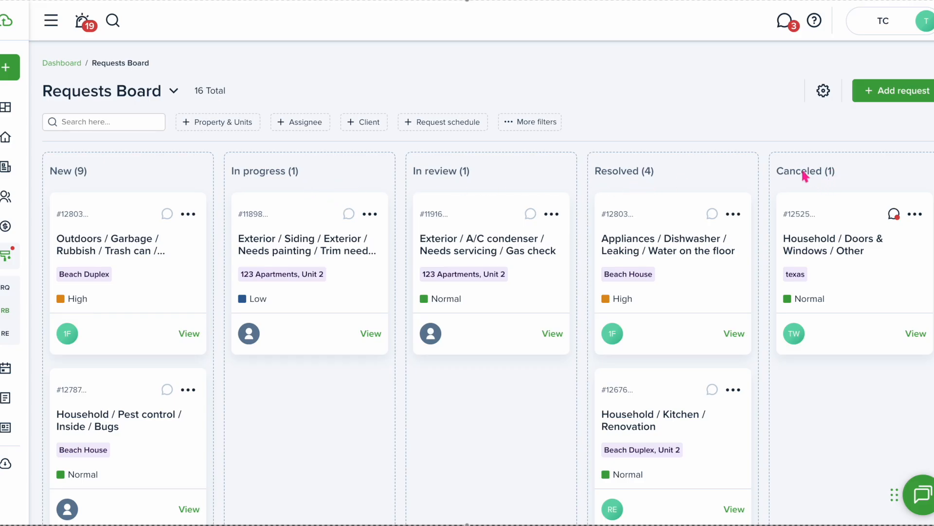
left_click_drag(159, 309, 329, 331)
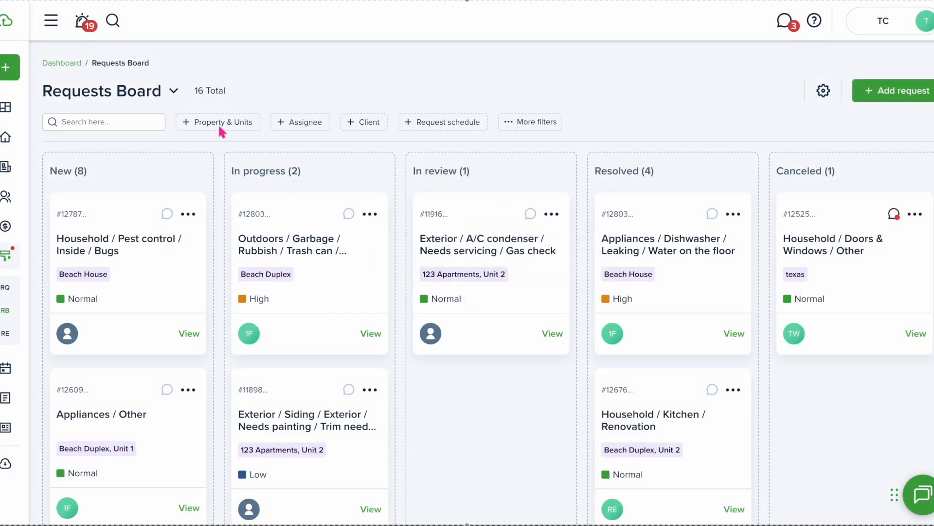
- Look through the board's assignee, client, request schedule and additional filter options without applying any
left_click(306, 126)
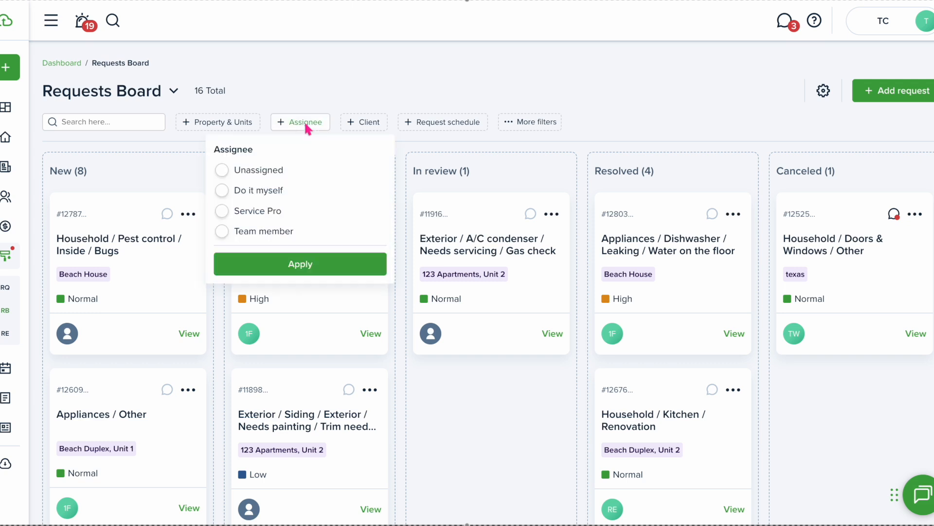
left_click(380, 124)
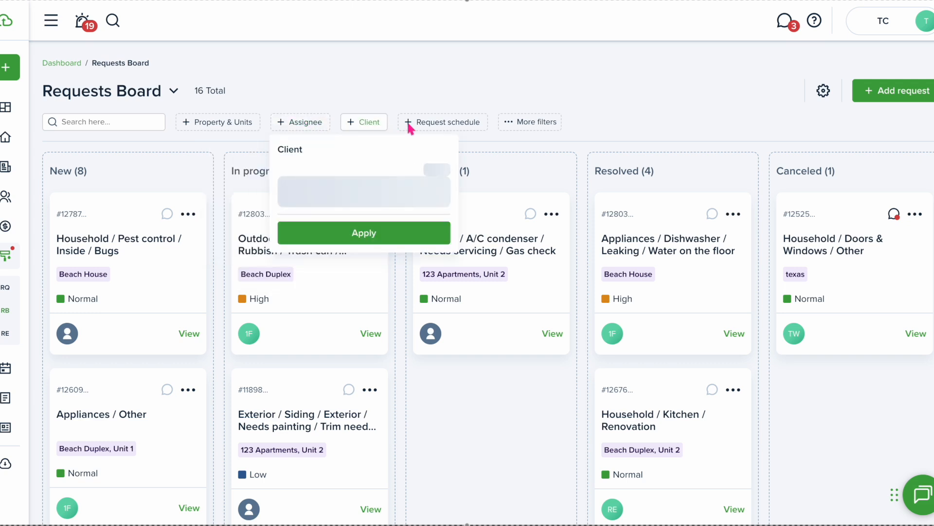
left_click(440, 125)
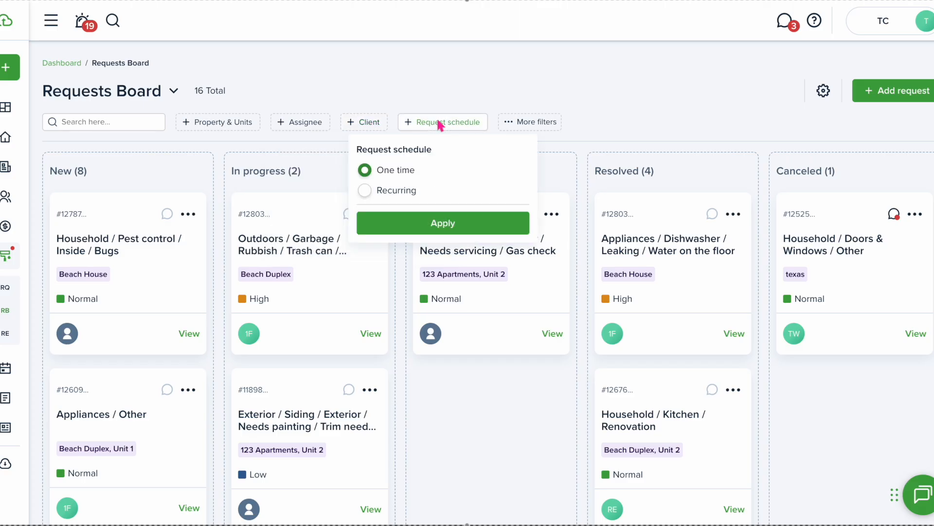
left_click(531, 122)
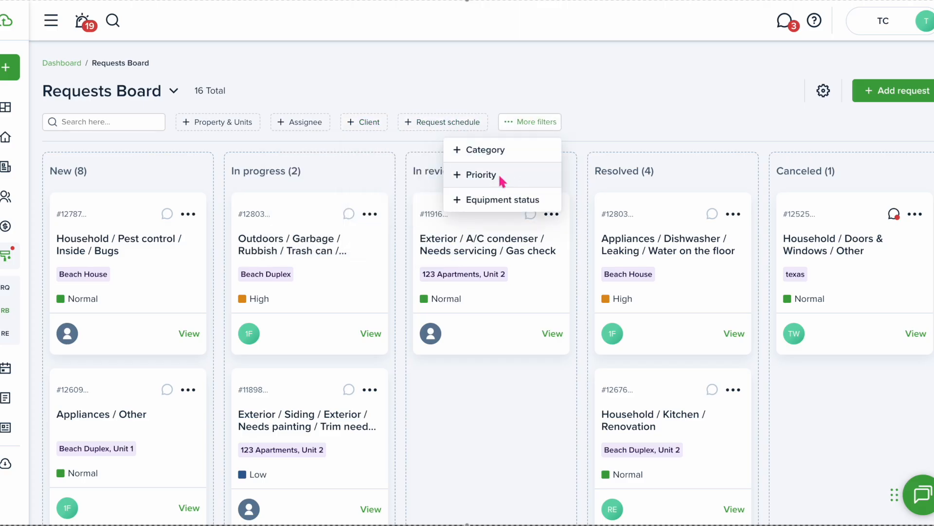
left_click(655, 116)
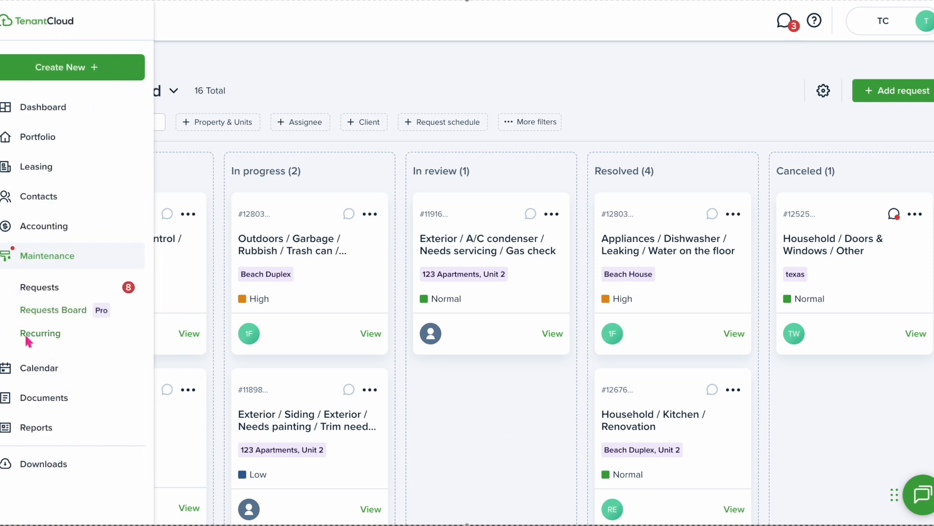
- Open the recurring maintenance requests and review the Display, Property & Units and Schedule filter options
left_click(34, 336)
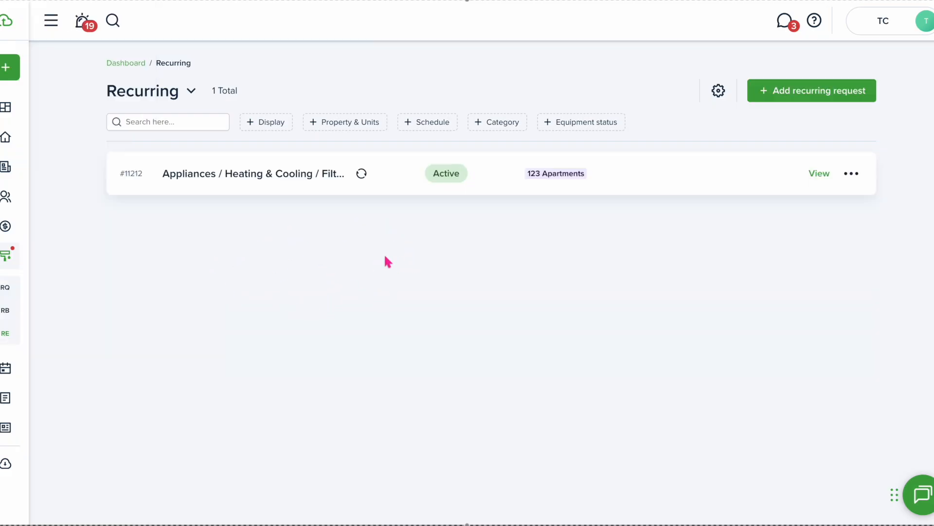
left_click(261, 123)
left_click(261, 178)
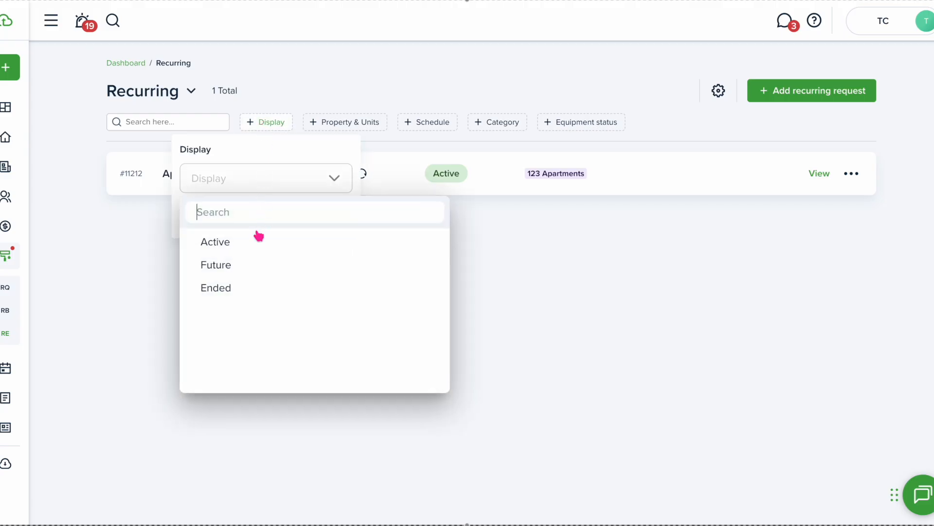
left_click(341, 124)
left_click(352, 121)
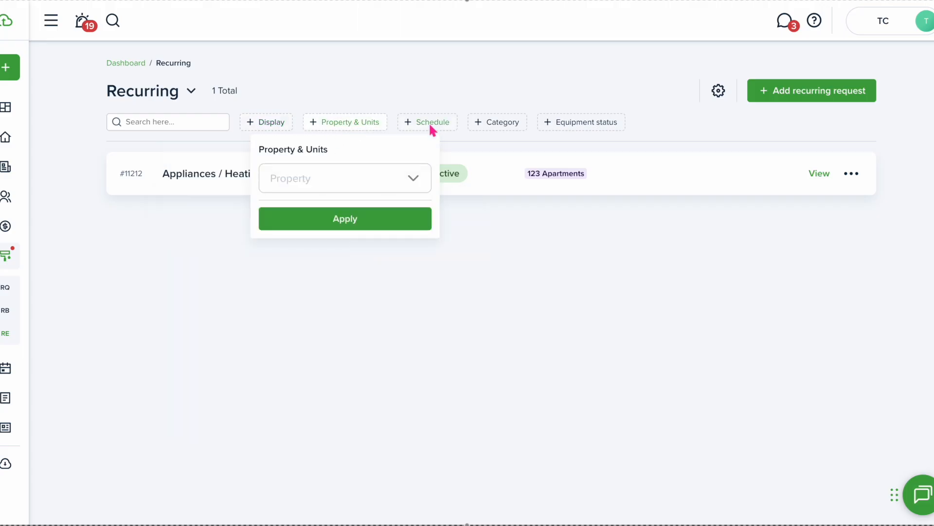
left_click(430, 125)
left_click(427, 177)
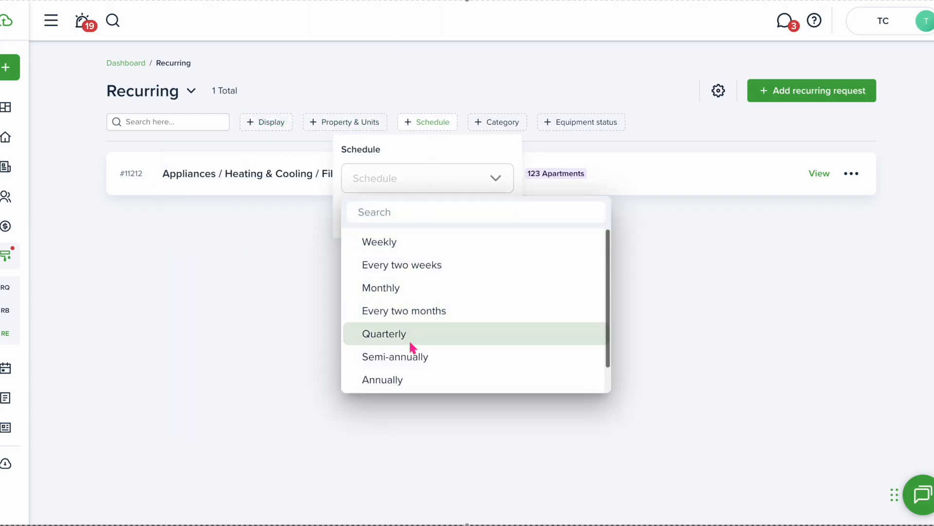
scroll(410, 350, "down", 1)
- Review the Category and Equipment status filters for recurring requests and close them without applying any
left_click(488, 127)
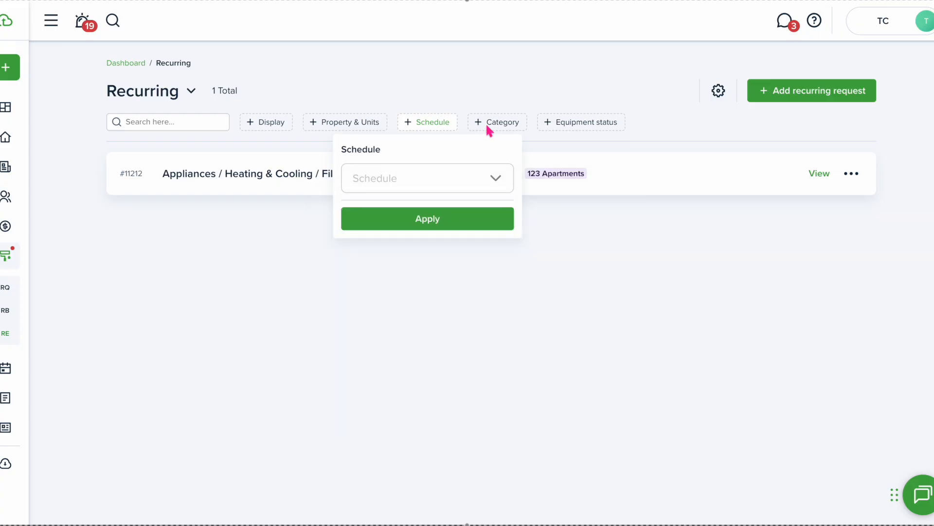
left_click(487, 125)
left_click(570, 121)
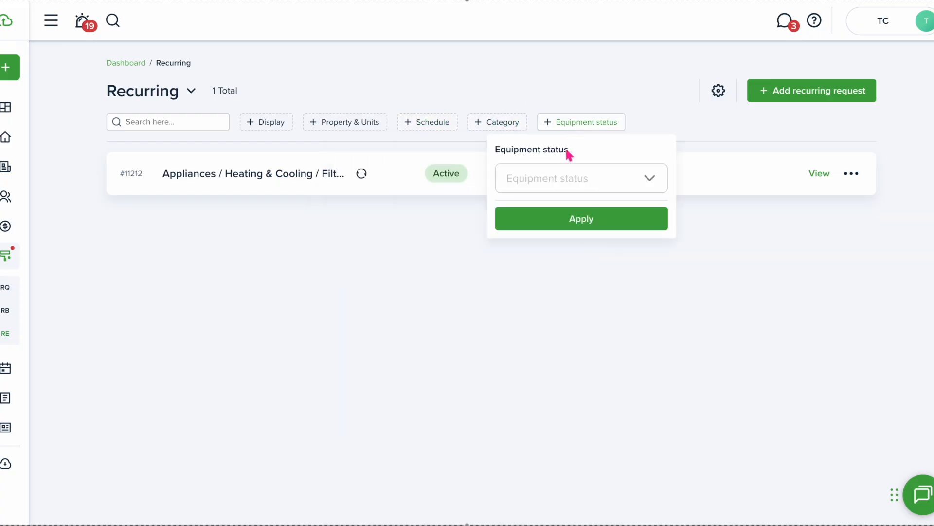
left_click(555, 186)
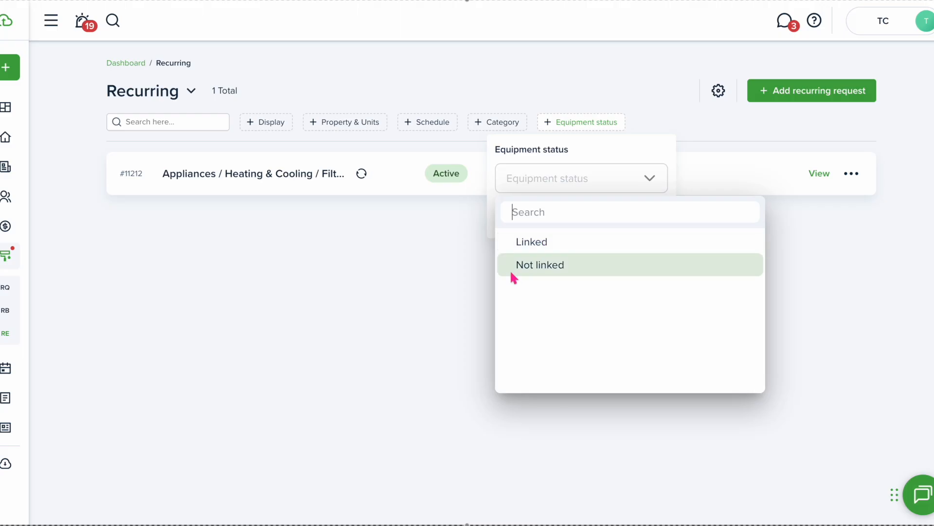
left_click(454, 246)
left_click(699, 120)
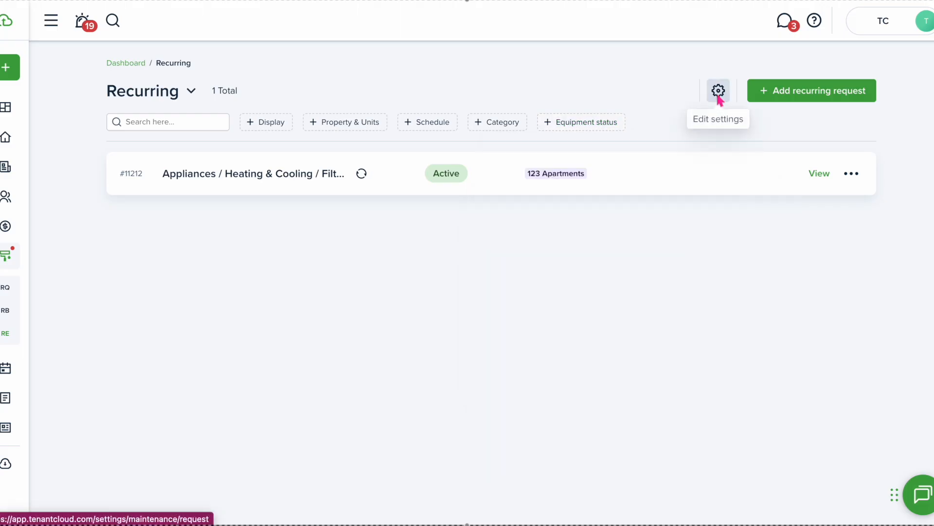
- Start a new recurring request with the category Outdoors and the sub-category Pool
left_click(778, 98)
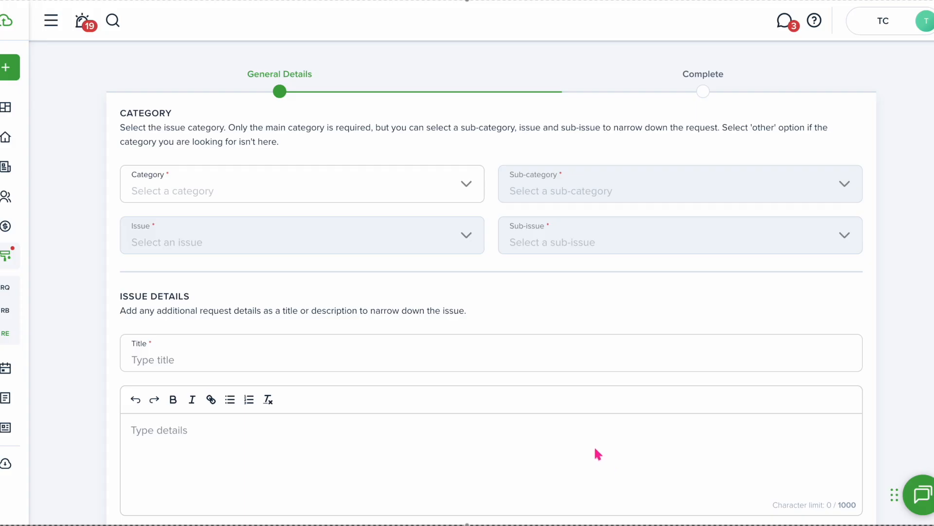
left_click(444, 192)
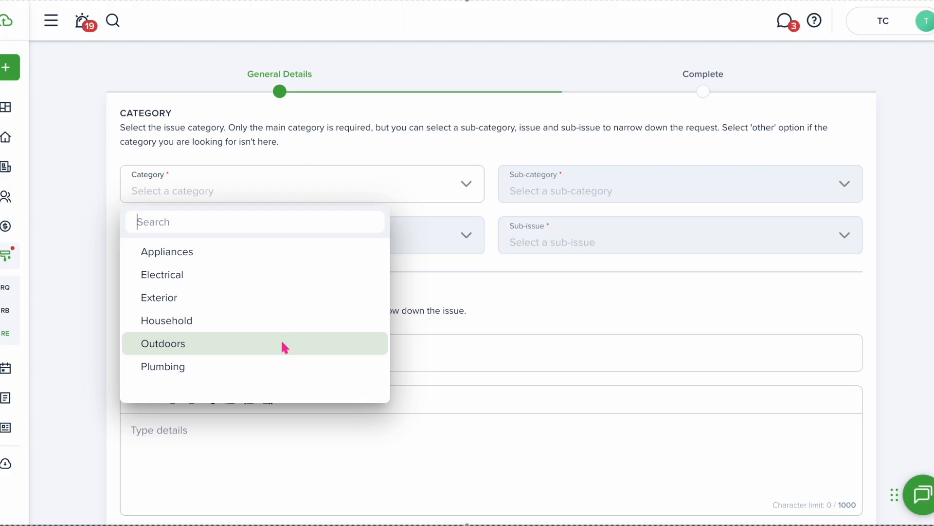
left_click(228, 352)
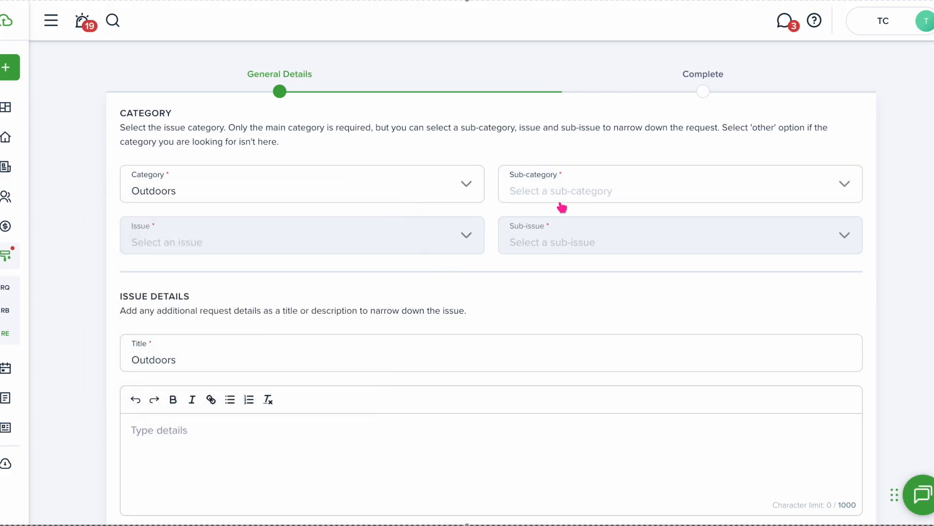
left_click(620, 186)
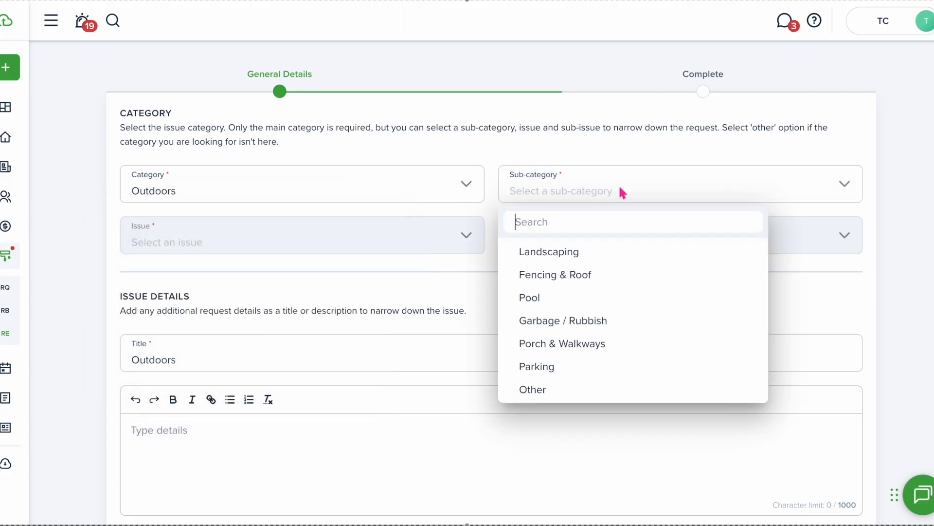
left_click(598, 308)
- Set the recurring request's issue to Dirty and its sub-issue to Needs cleaning
left_click(368, 247)
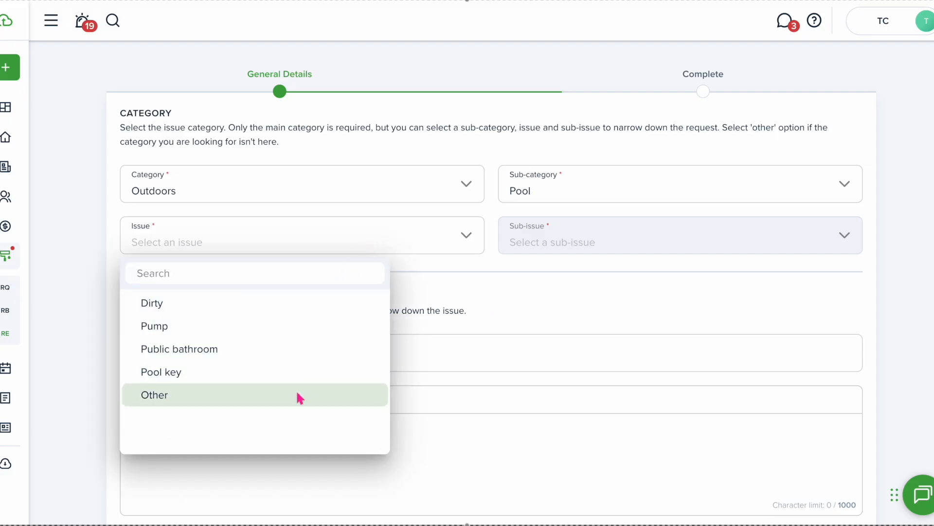
left_click(286, 306)
left_click(583, 243)
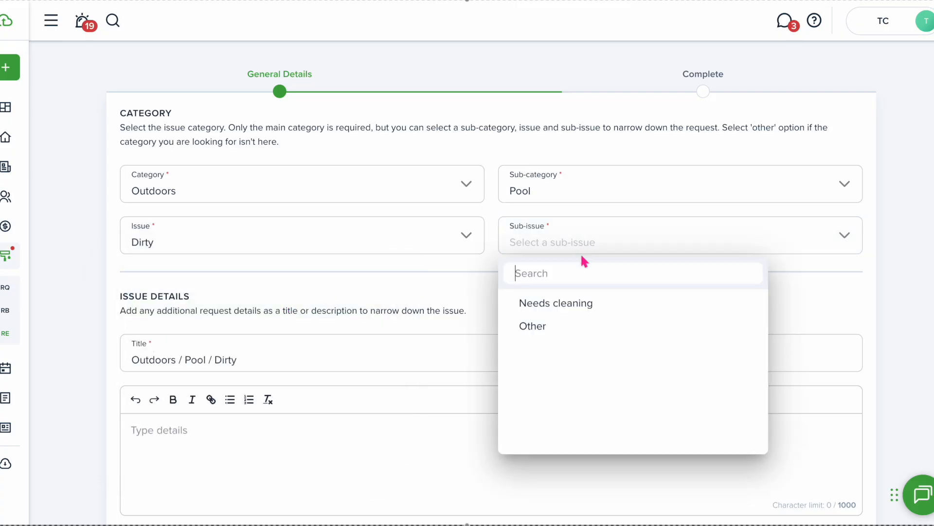
left_click(541, 306)
scroll(221, 381, "down", 3)
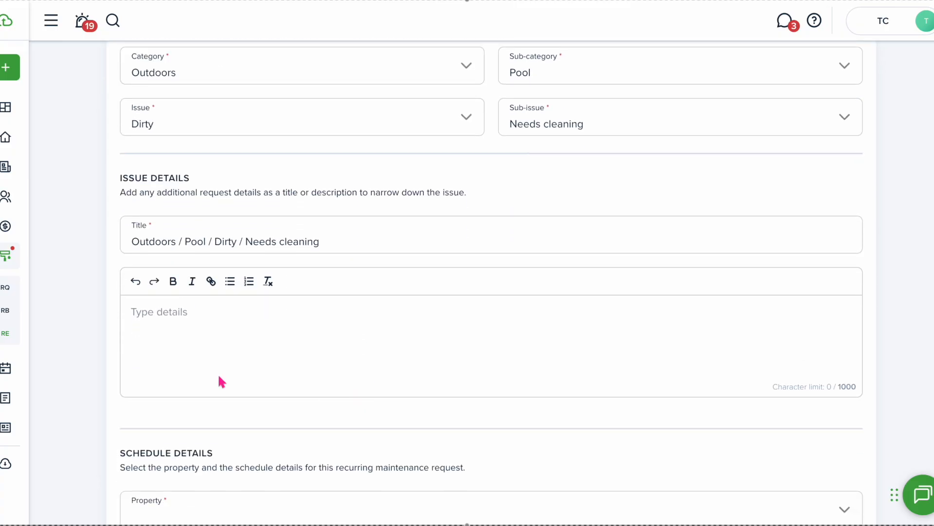
- Enter "need to shock pool" as the recurring request's details and select Beach Duplex as its property
left_click(176, 342)
type("need to shock pool")
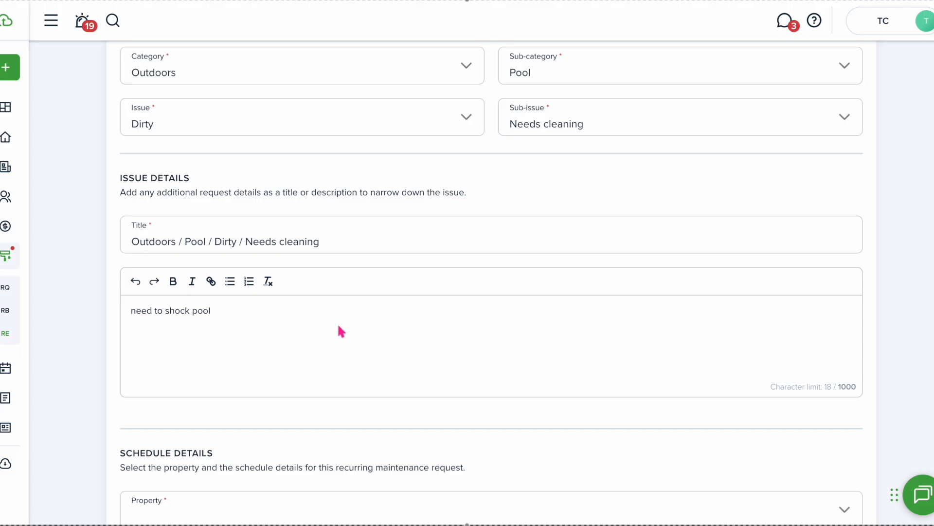
scroll(337, 323, "down", 5)
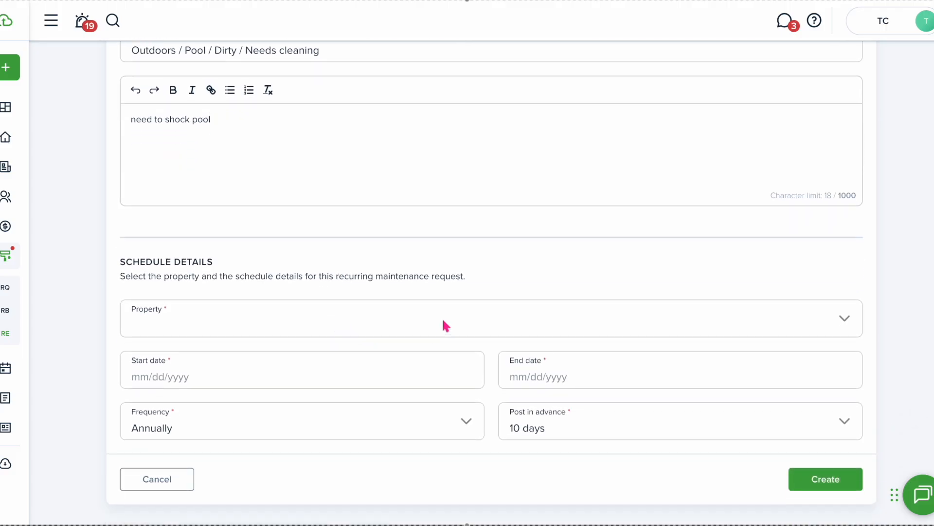
left_click(309, 317)
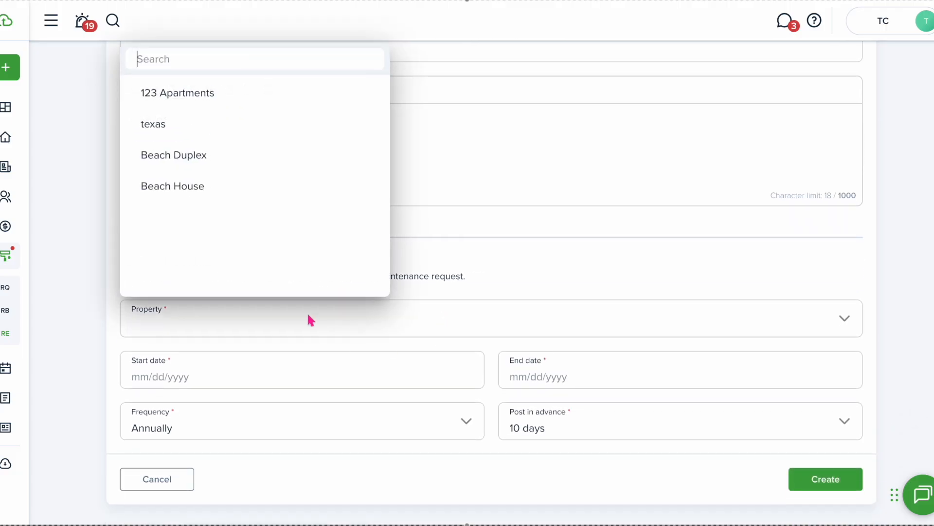
left_click(218, 156)
- Set the recurring request's start date to 05/01/2025 and its end date to 09/30/2025
scroll(370, 350, "down", 1)
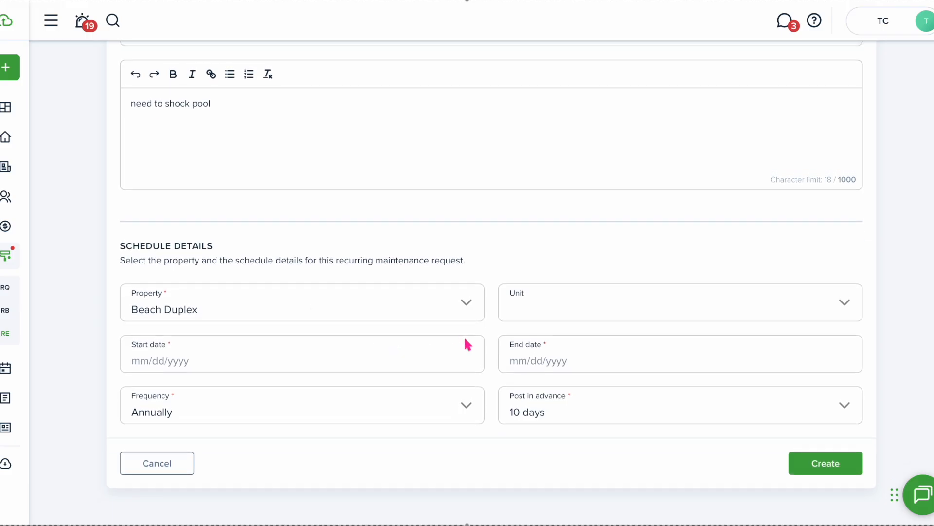
left_click(445, 364)
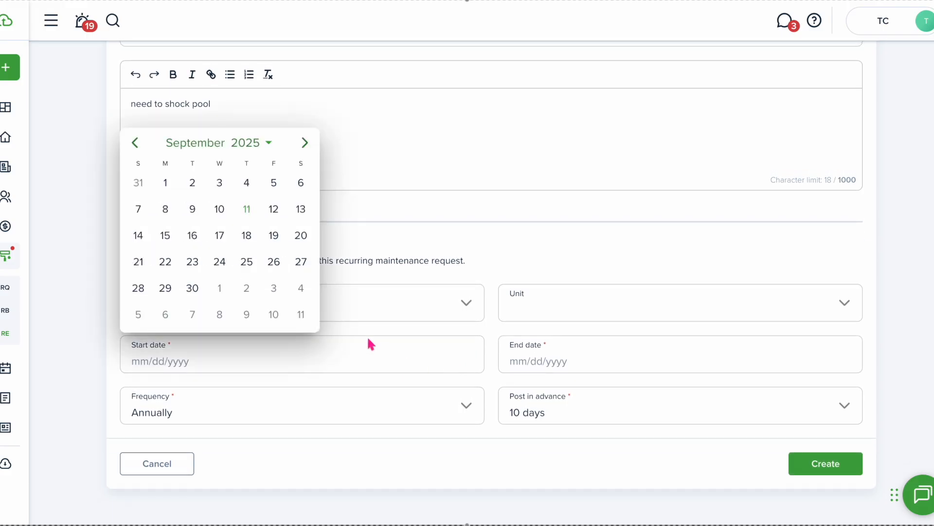
left_click(135, 144)
left_click(135, 144)
left_click(135, 143)
left_click(136, 145)
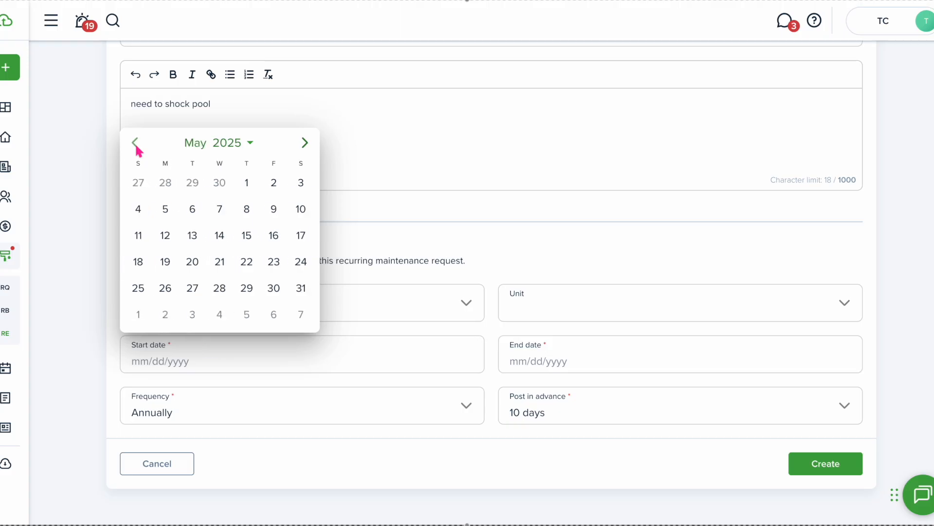
left_click(251, 187)
left_click(582, 364)
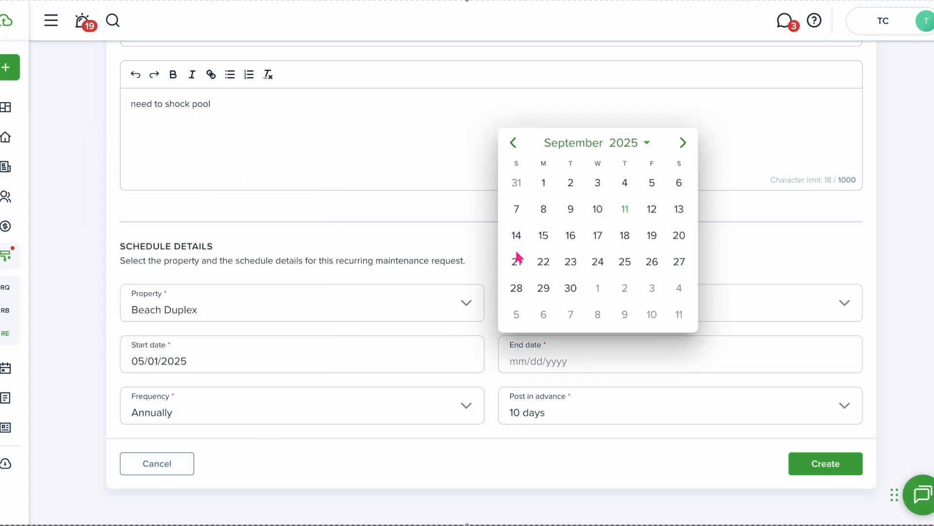
left_click(577, 289)
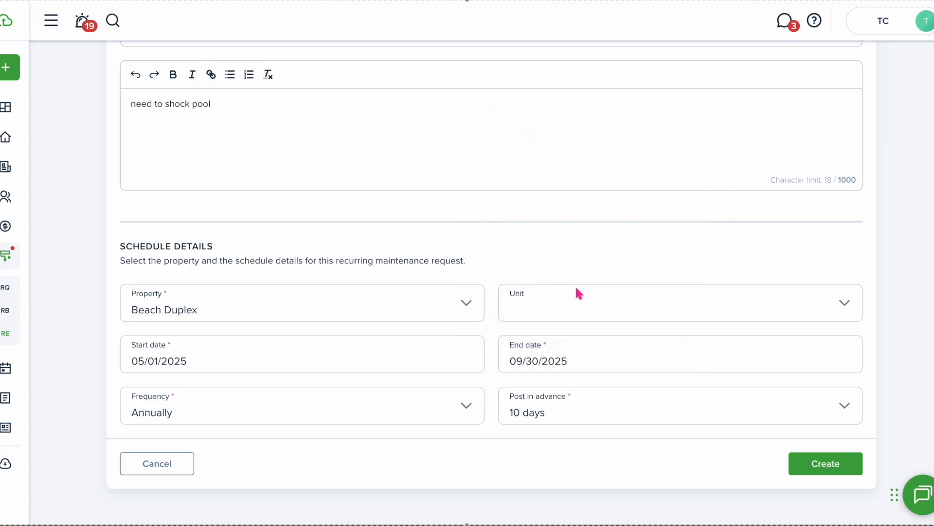
- Set the frequency to Every two weeks with Same day posting in advance, and create the recurring request
left_click(382, 420)
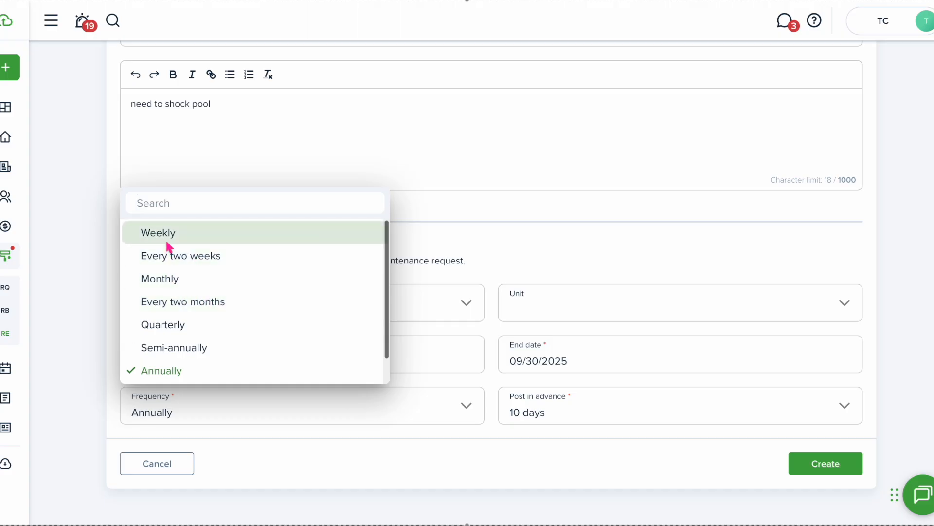
left_click(193, 258)
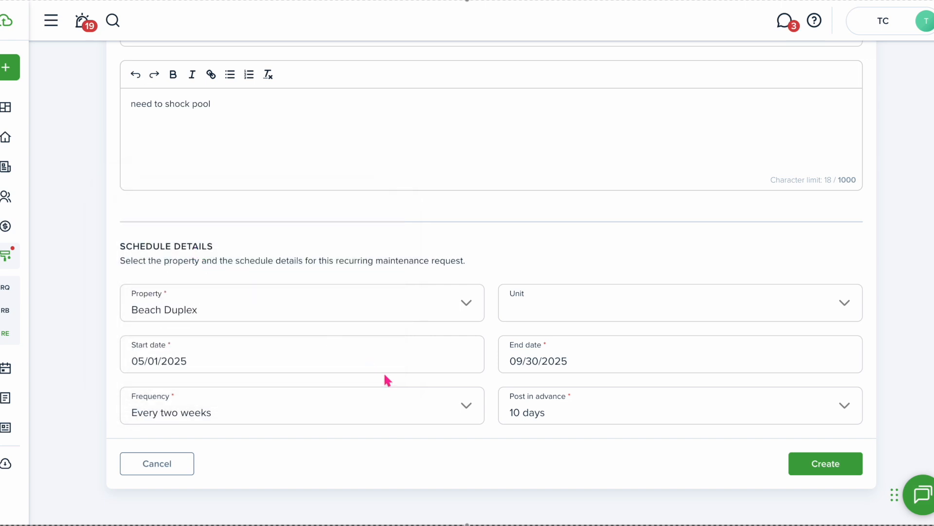
left_click(696, 417)
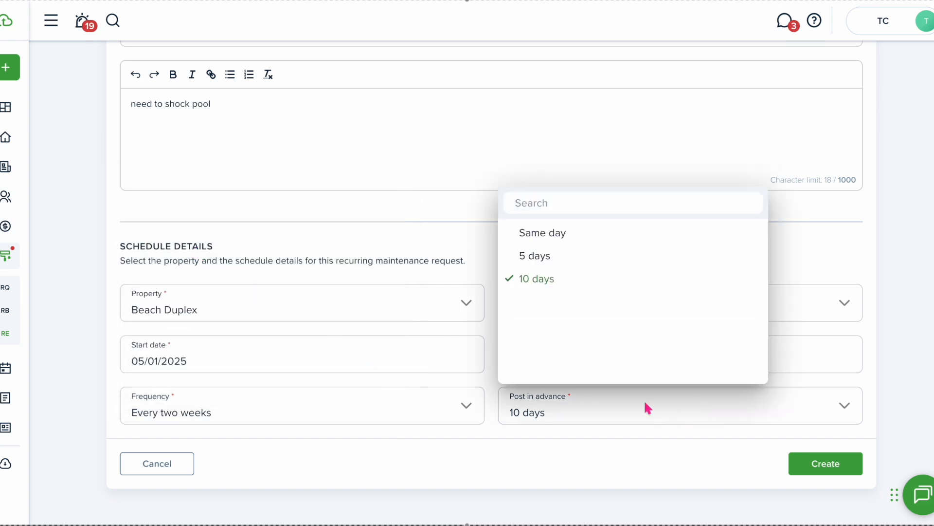
left_click(546, 235)
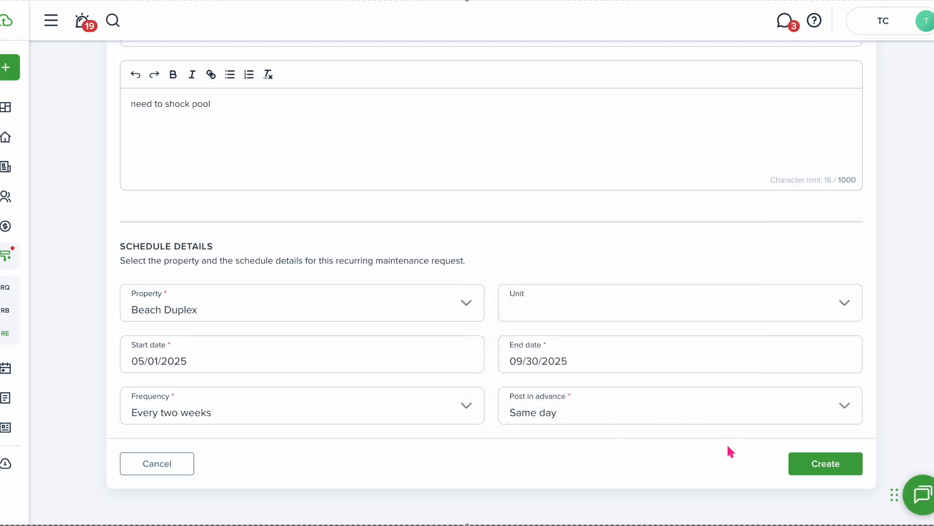
scroll(803, 462, "up", 3)
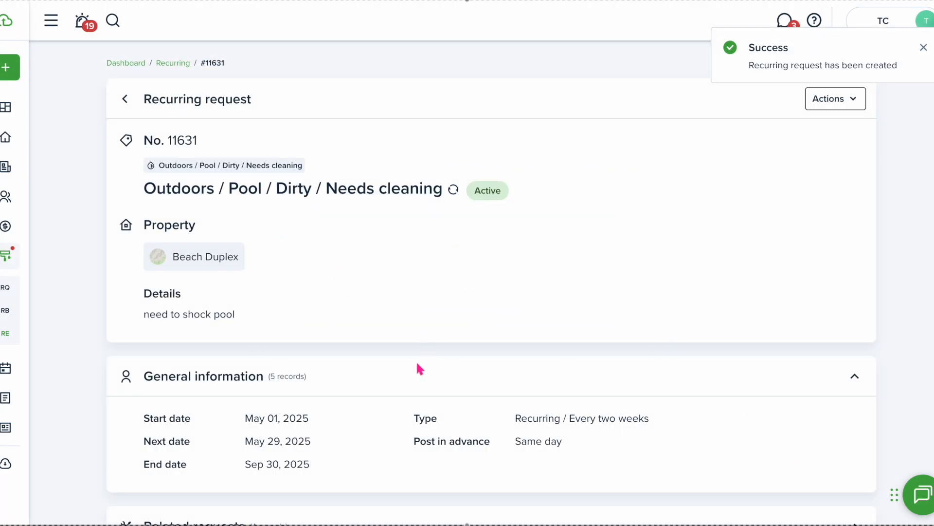
- Return to the recurring requests list, and open the maintenance Requests list to examine the pool-cleaning requests under Beach Duplex
left_click(173, 63)
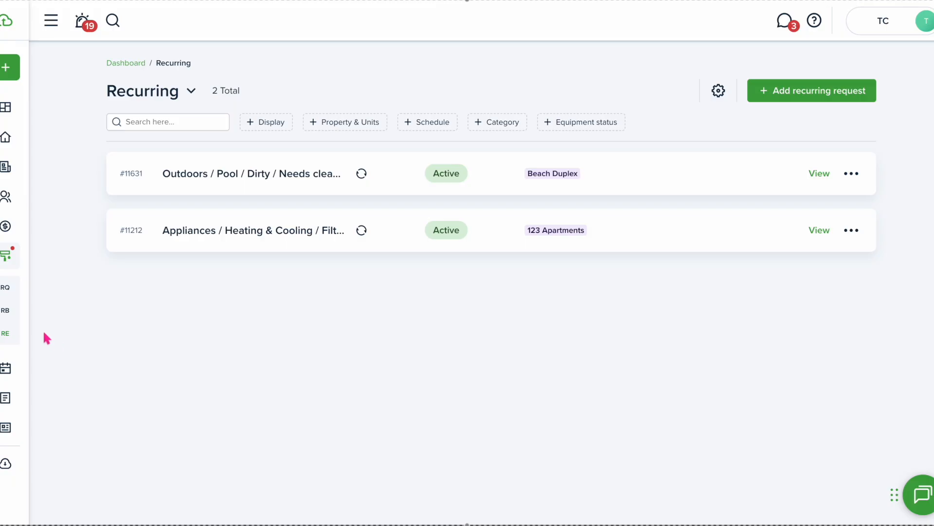
mouse_move(25, 308)
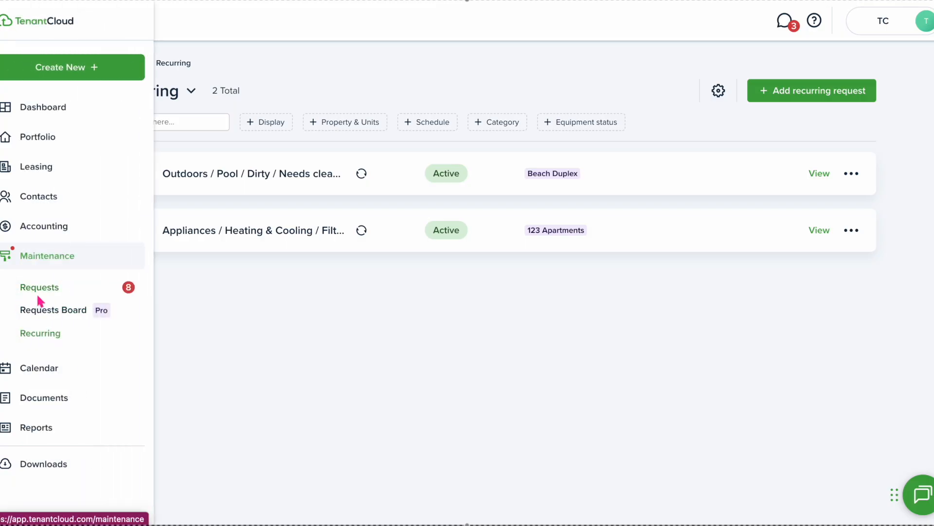
left_click(39, 288)
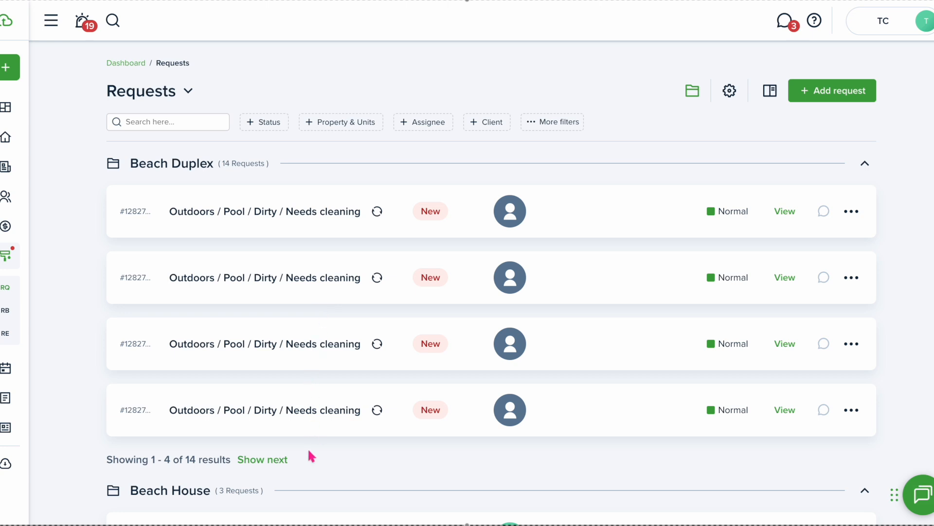
scroll(302, 273, "down", 2)
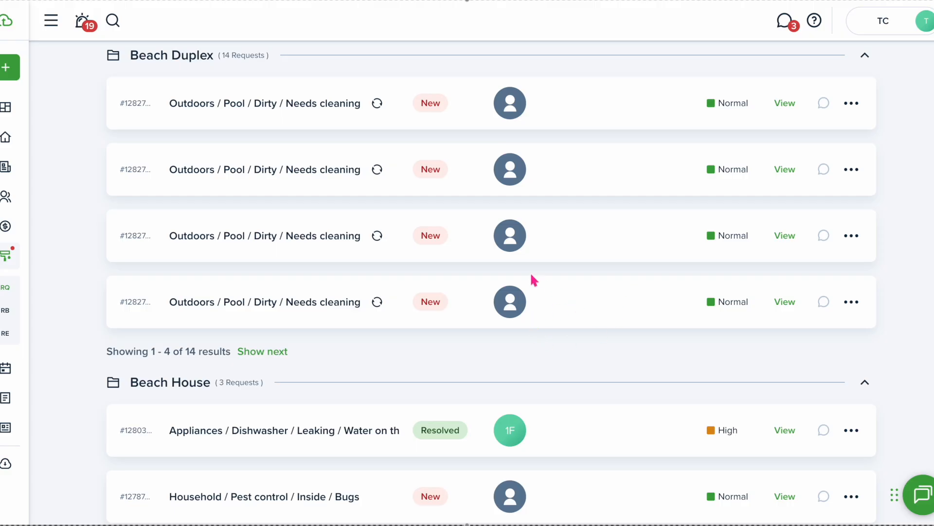
scroll(530, 275, "down", 1)
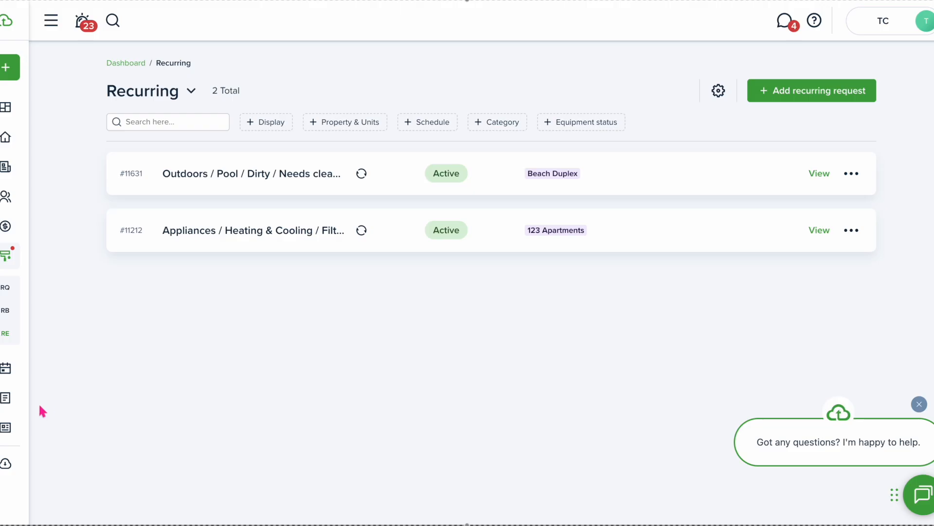
- Go to Reports, dismiss the Vacant Rentals announcement and open the Maintenance Requests report
mouse_move(22, 414)
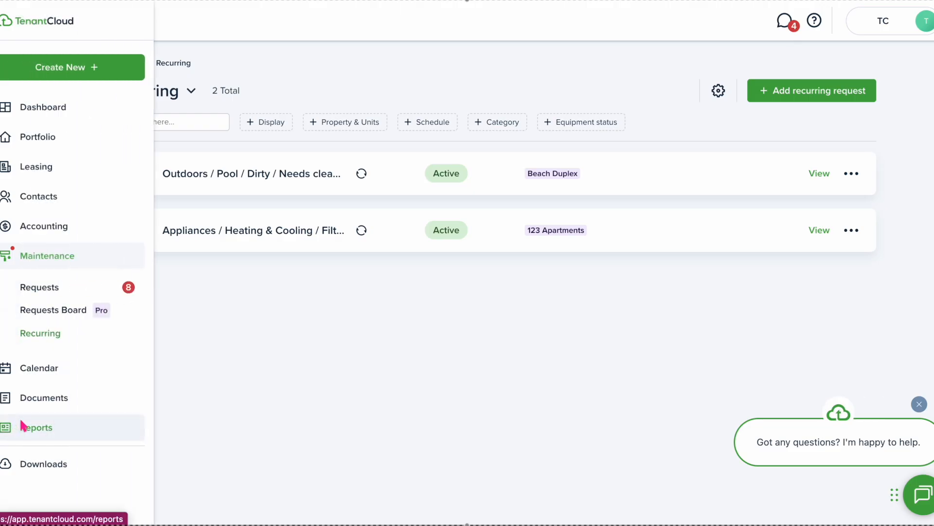
left_click(24, 399)
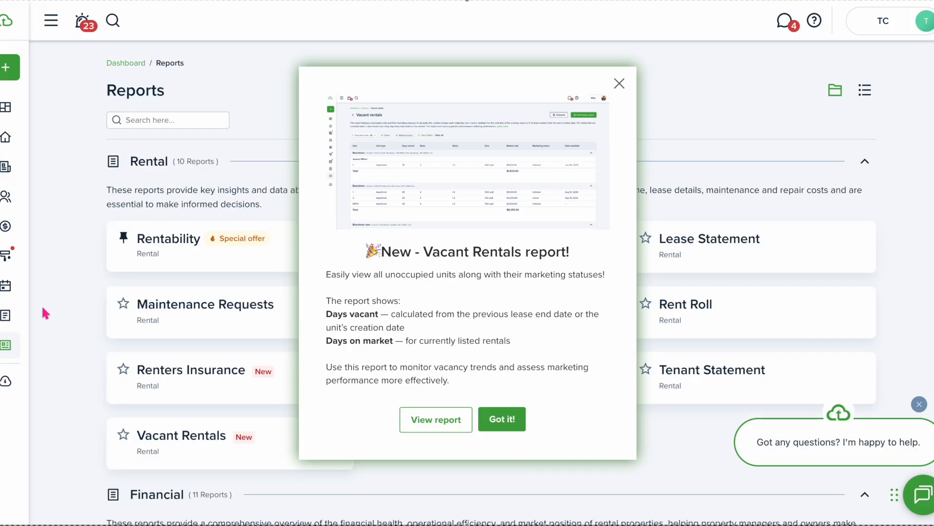
left_click(620, 83)
scroll(486, 245, "down", 2)
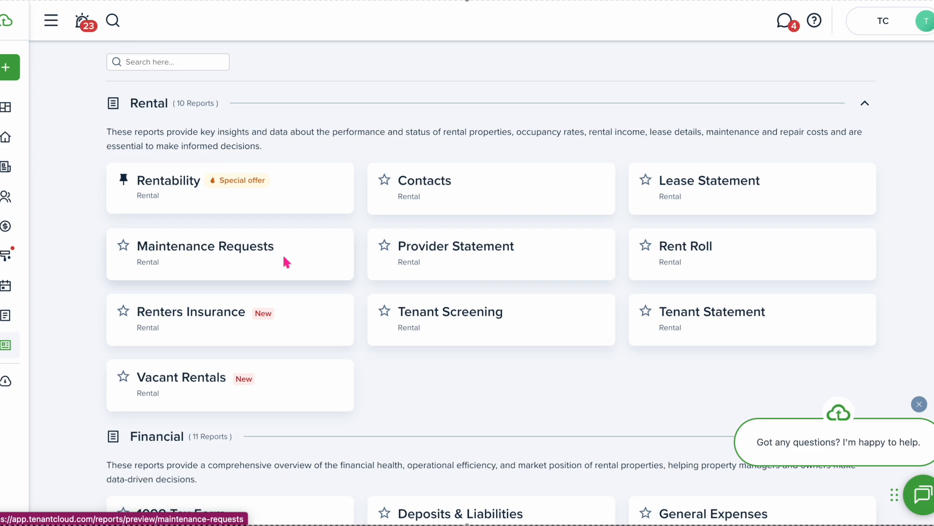
left_click(282, 259)
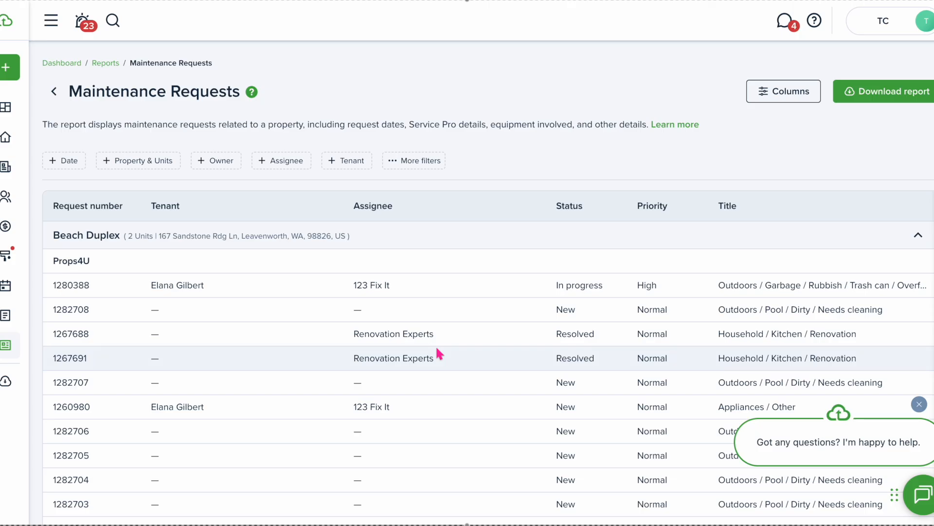
- Examine the report's requests across to the Date due and Ended work columns, and review the Assignee and additional filter options
scroll(437, 348, "down", 2)
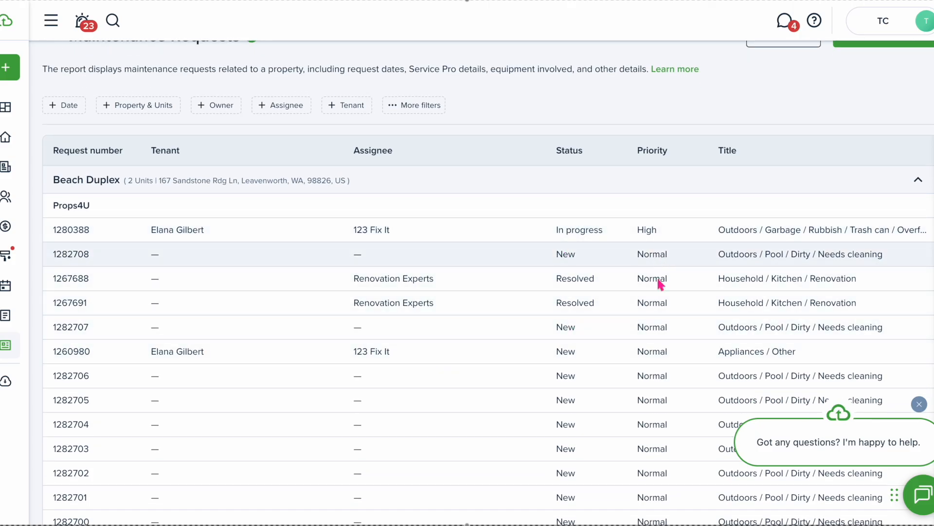
scroll(740, 277, "right", 3)
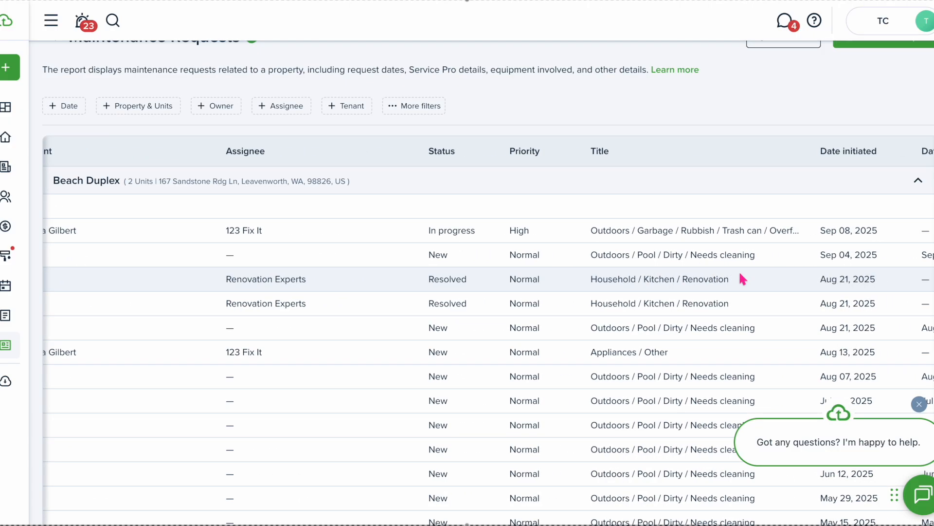
scroll(798, 276, "right", 5)
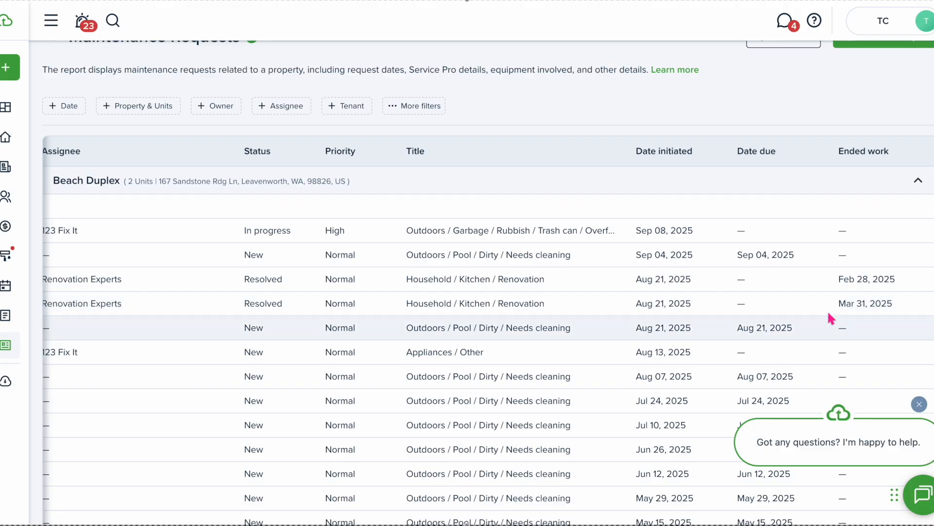
scroll(596, 271, "up", 1)
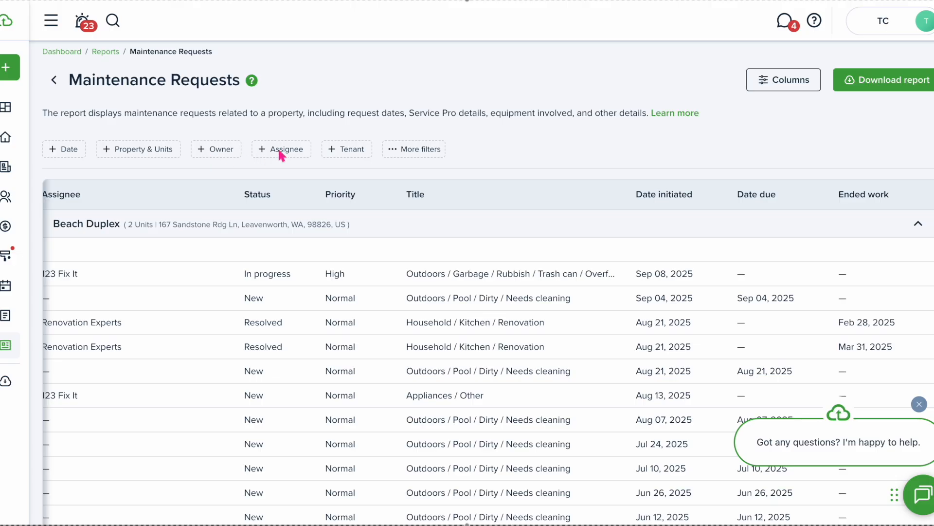
left_click(291, 152)
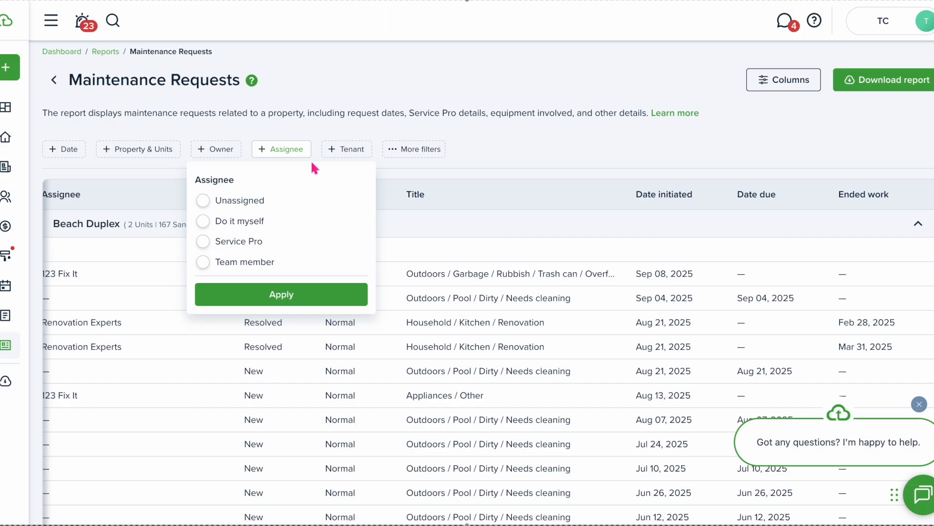
left_click(396, 146)
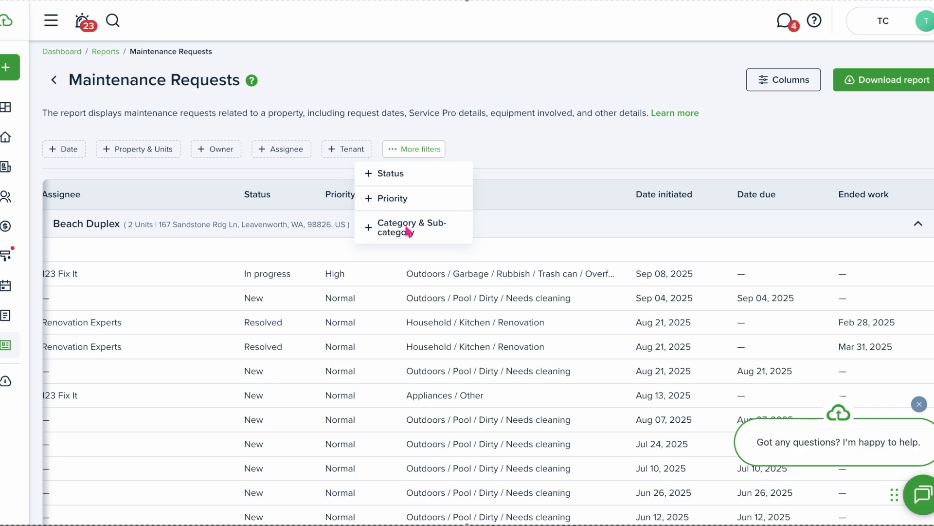
- Review the columns available for the Maintenance Requests report and save the column selection
left_click(763, 83)
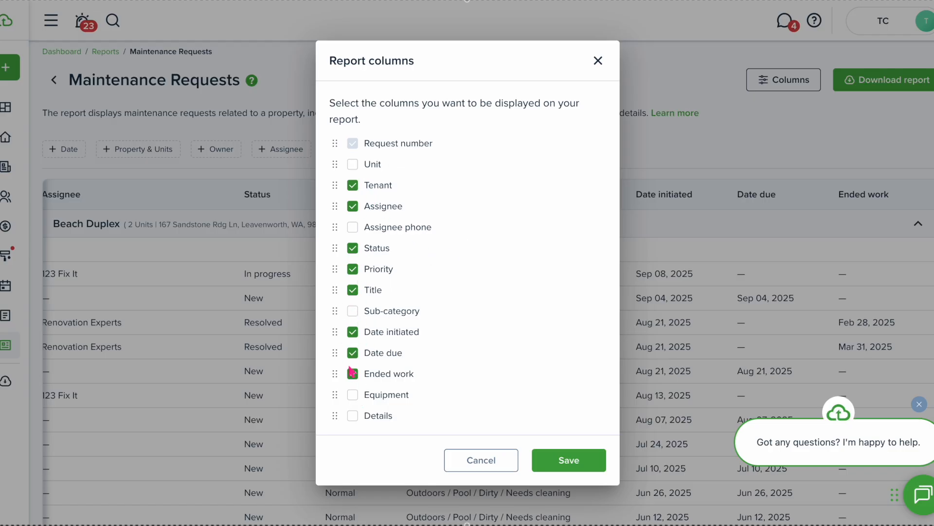
left_click(572, 462)
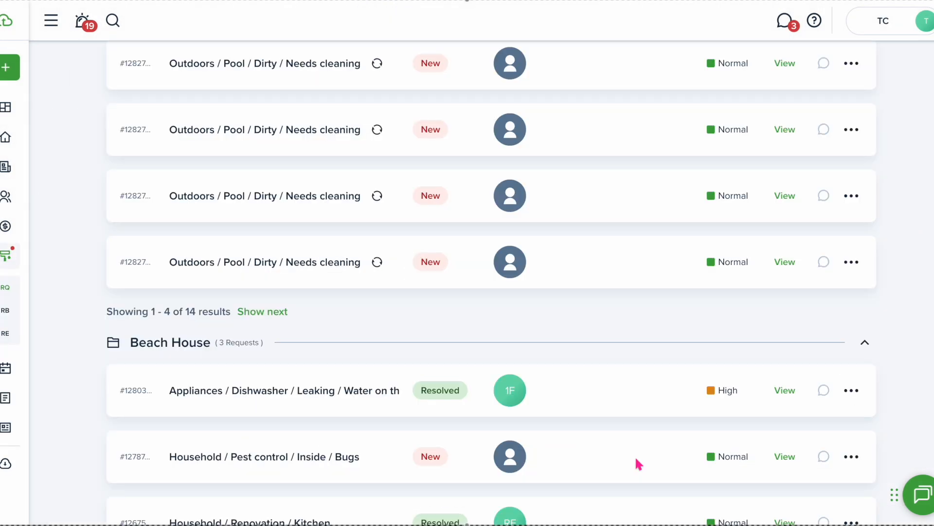